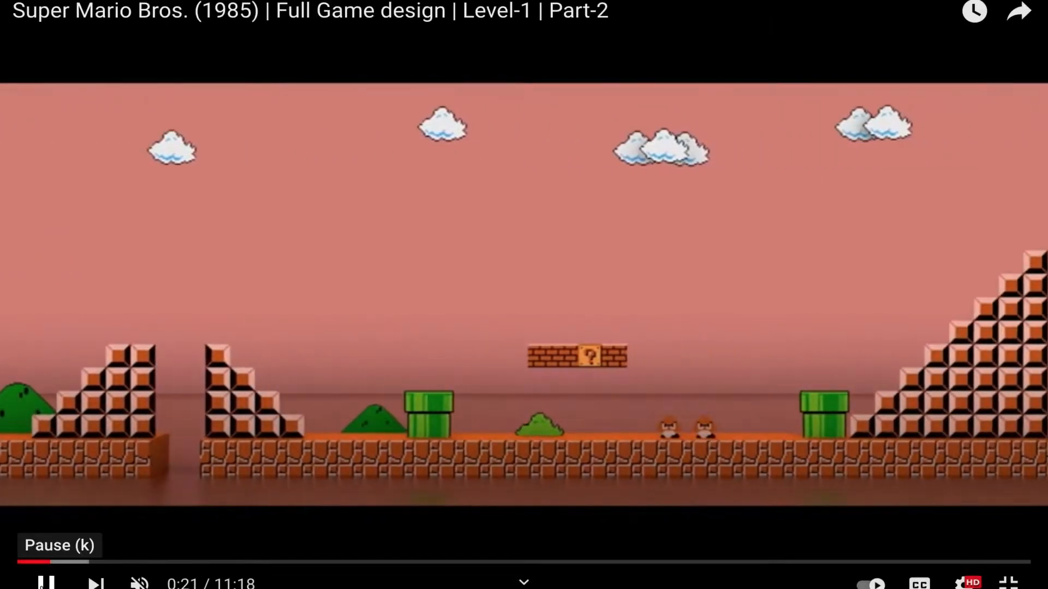
# Watch the Super Mario Bros. level video up to 0:23, pause it and leave its full-screen view.
pyautogui.click(46, 582)
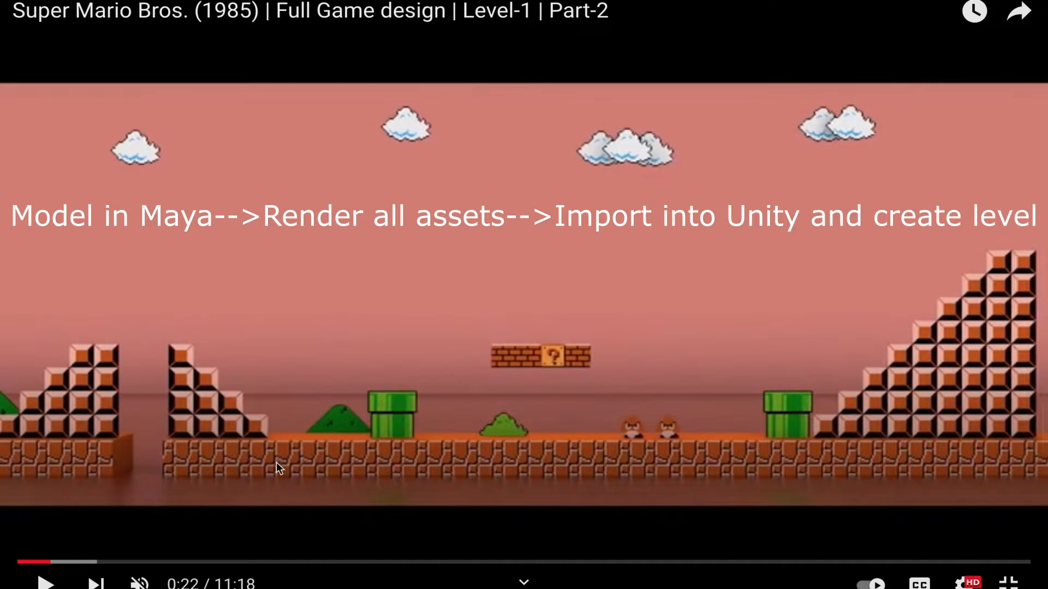
pyautogui.click(45, 583)
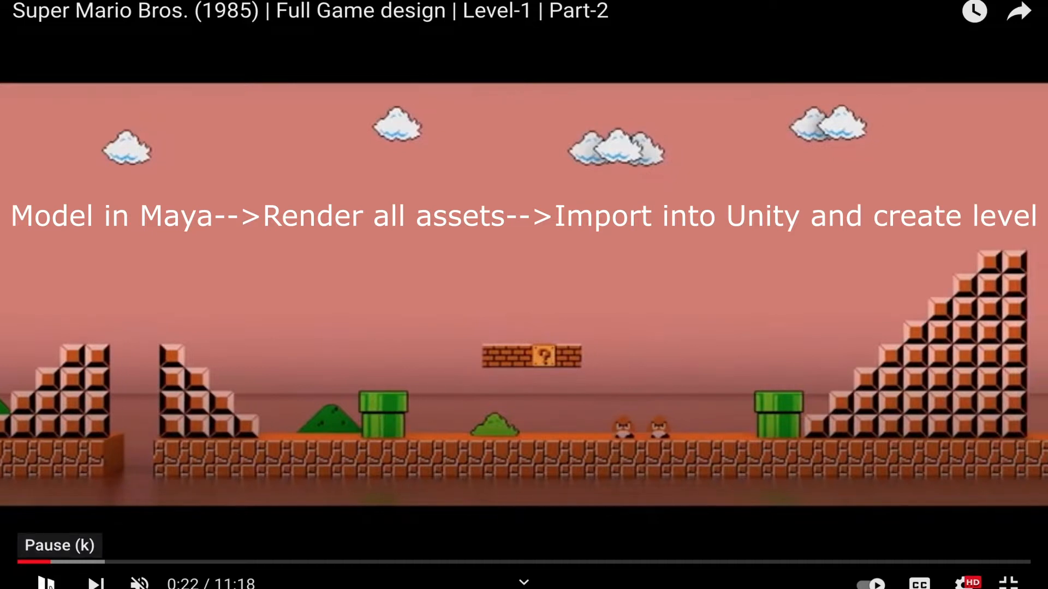
pyautogui.click(693, 301)
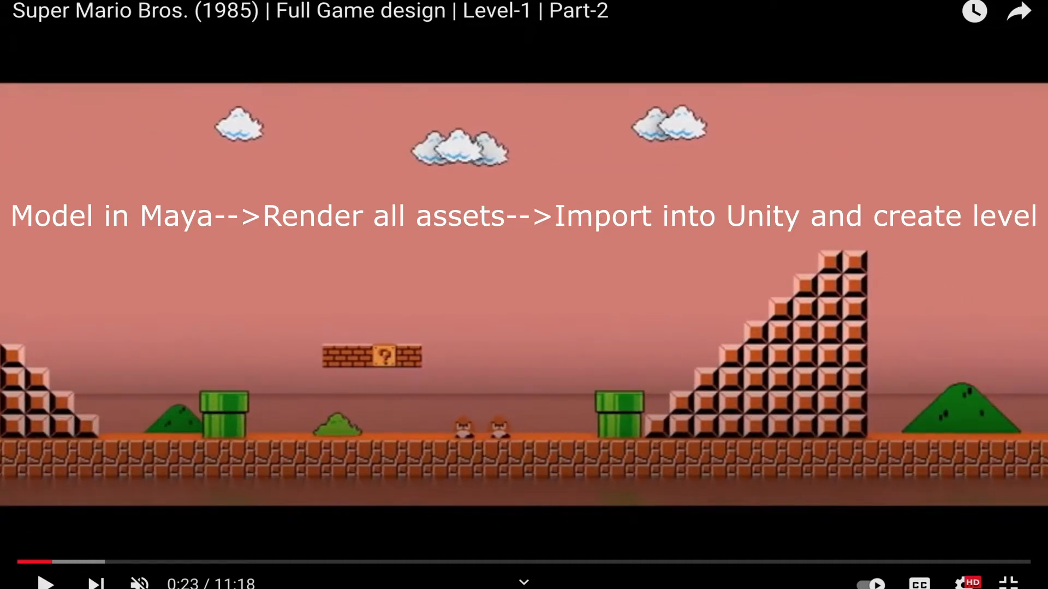
pyautogui.click(1008, 583)
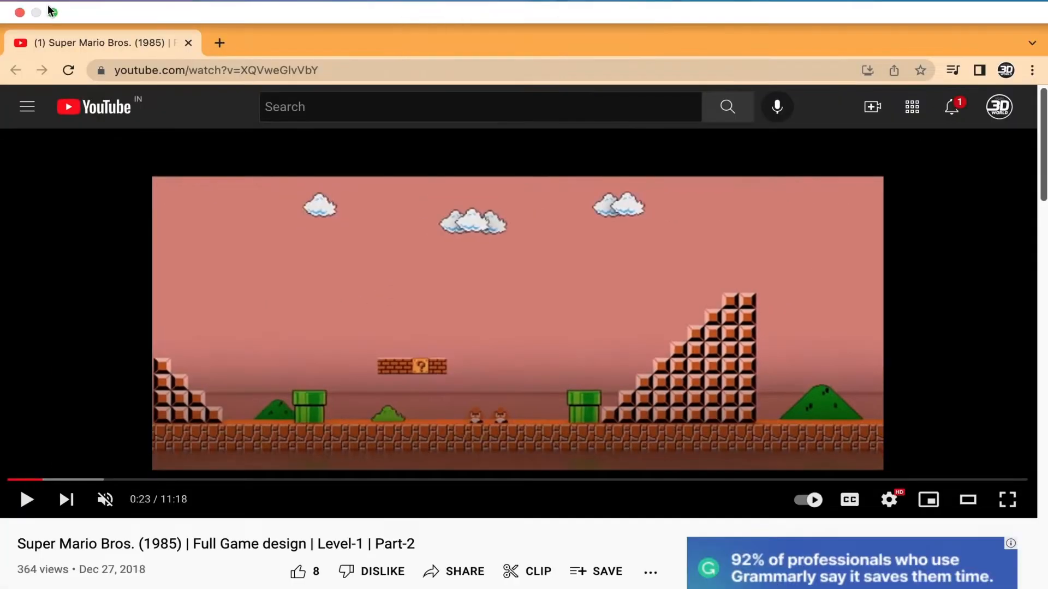
pyautogui.click(52, 12)
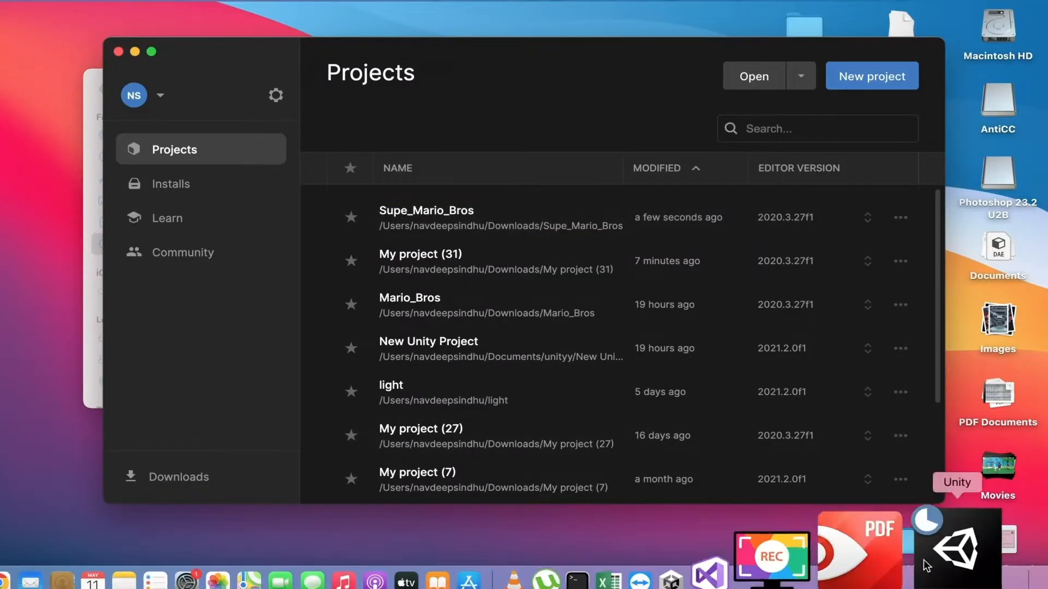
# Create a new 2D Core project named Super_Mario_Bros in Unity Hub.
pyautogui.click(862, 79)
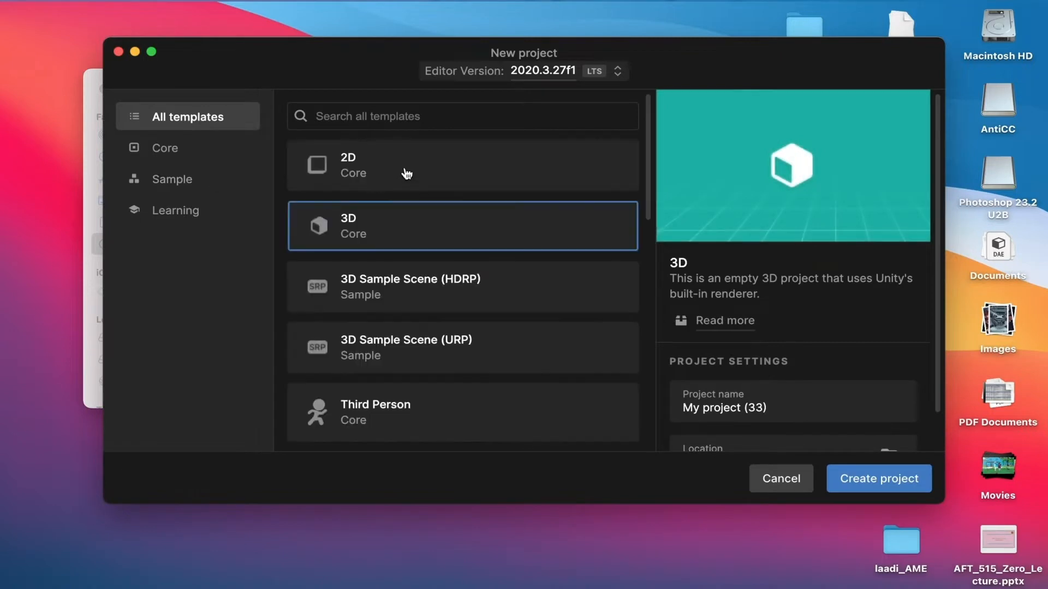
pyautogui.click(402, 171)
pyautogui.moveTo(795, 413); pyautogui.dragTo(684, 412)
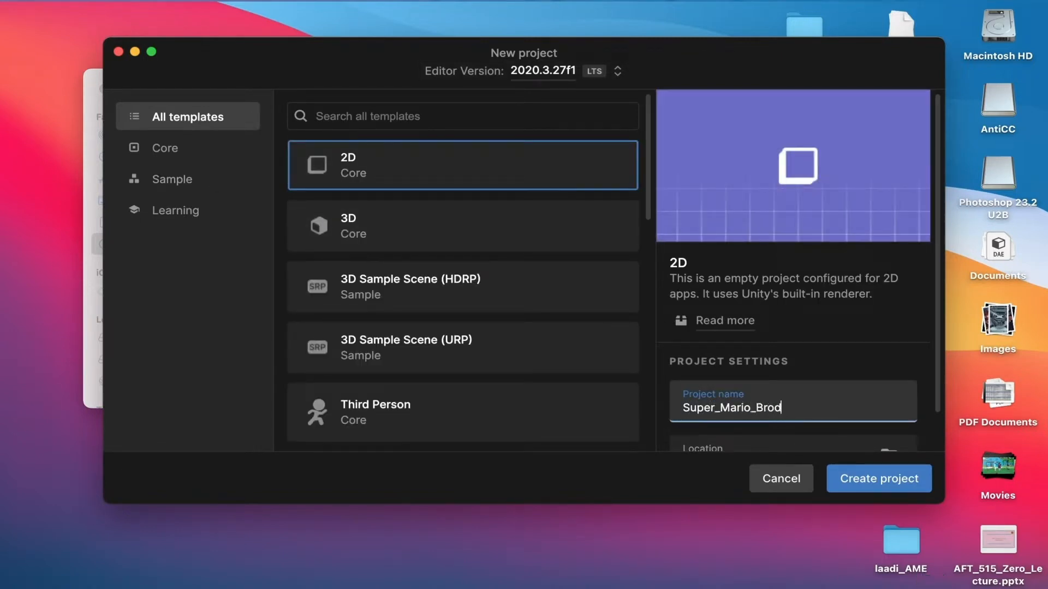
pyautogui.click(878, 480)
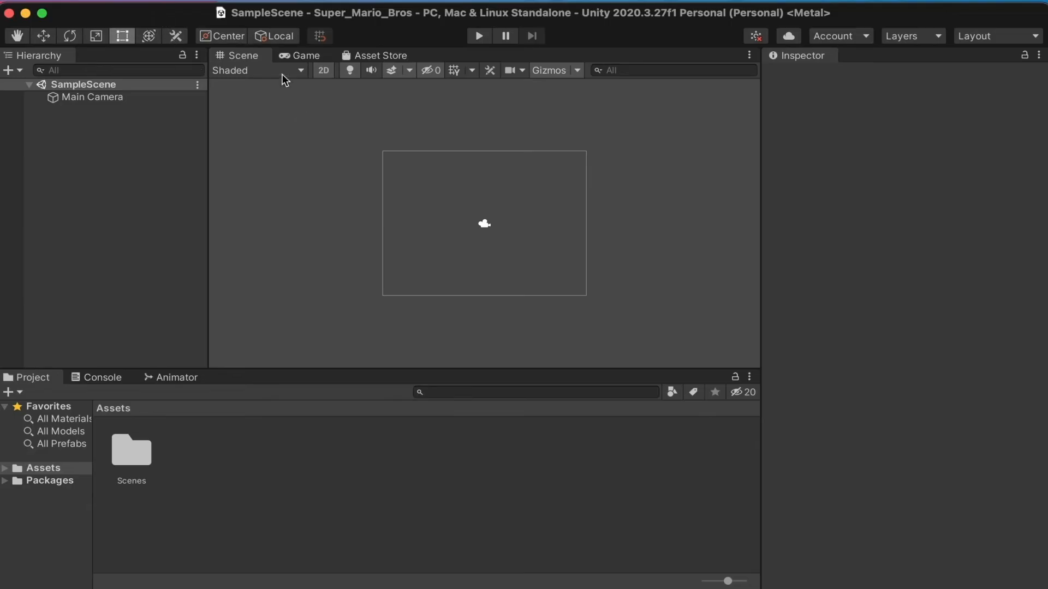
# Import the Pictures folder from Downloads into the project's Assets and rearrange the editor window.
pyautogui.moveTo(176, 17); pyautogui.dragTo(314, 88)
pyautogui.click(90, 127)
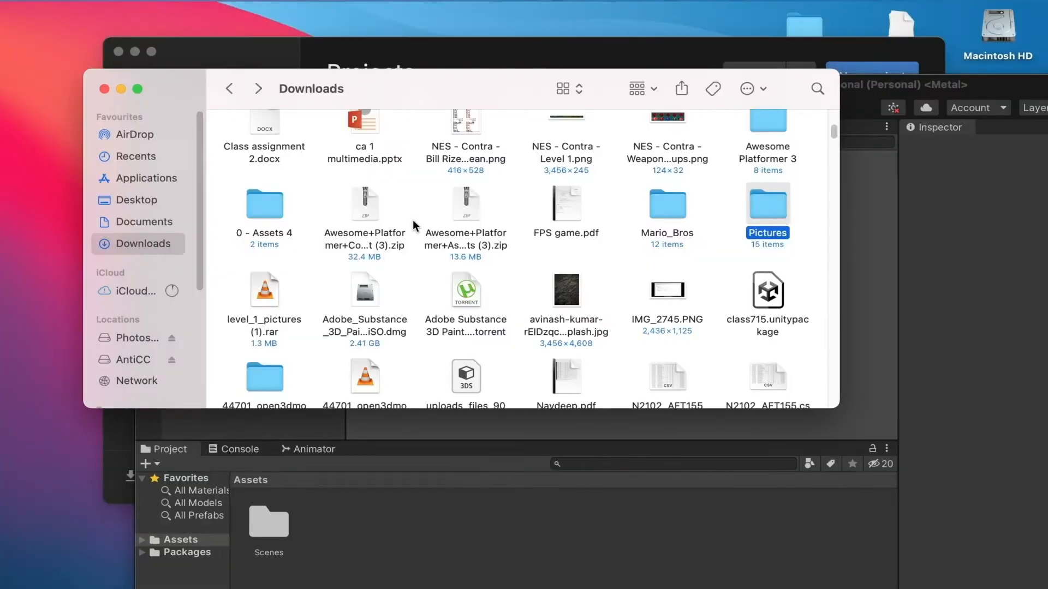
pyautogui.moveTo(754, 202); pyautogui.dragTo(417, 540)
pyautogui.moveTo(901, 341); pyautogui.dragTo(169, 27)
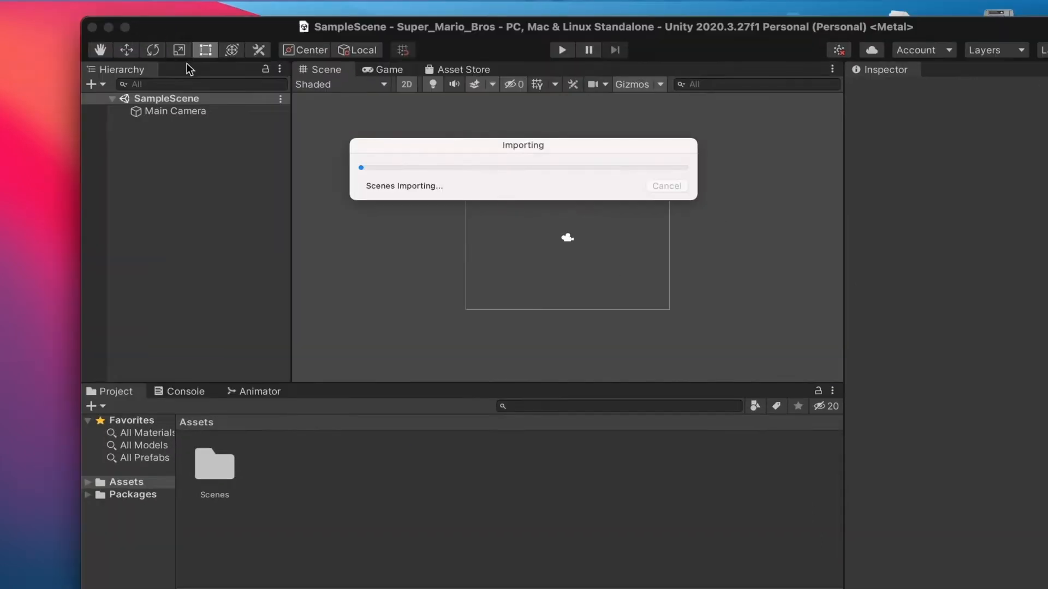
# Place the level_ref image from the Pictures folder in the scene and check it in the game view.
pyautogui.doubleClick(214, 465)
pyautogui.moveTo(477, 536); pyautogui.dragTo(735, 242)
pyautogui.click(382, 69)
pyautogui.click(326, 70)
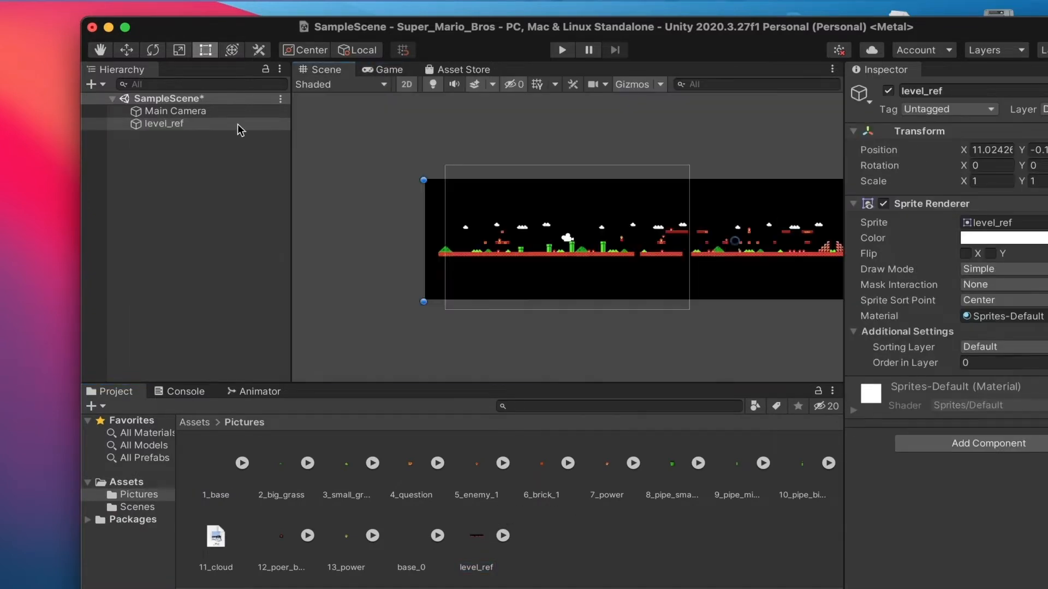
# Scale level_ref to about 4.2 and move it to X 74.7 so the level start fills the camera frame.
pyautogui.press('r')
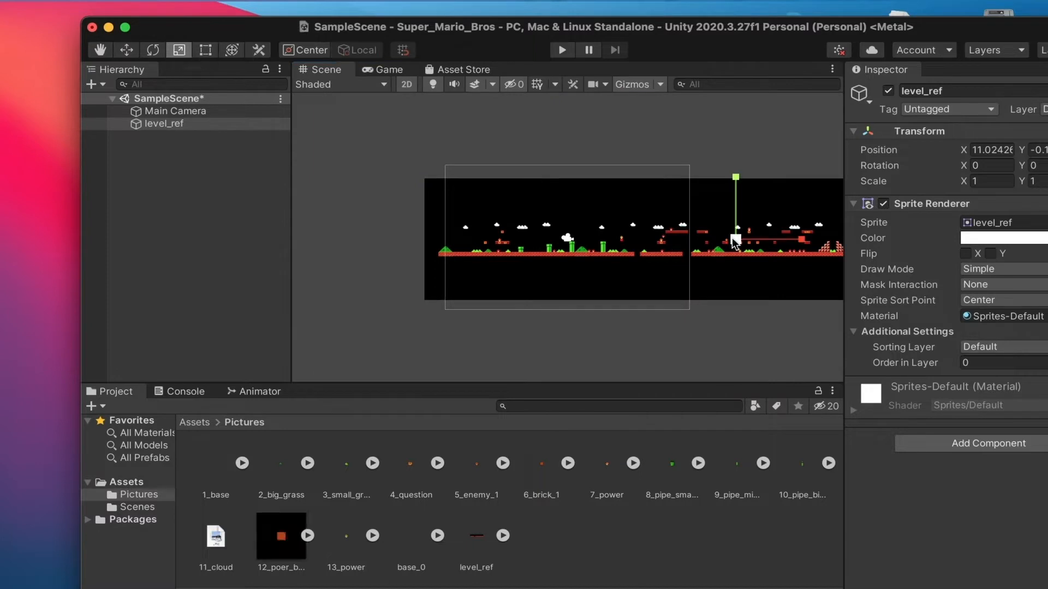
pyautogui.moveTo(736, 240); pyautogui.dragTo(961, 361)
pyautogui.press('w')
pyautogui.moveTo(752, 232); pyautogui.dragTo(1031, 241)
pyautogui.scroll(-10, 763, 262)
pyautogui.moveTo(774, 280); pyautogui.dragTo(664, 286, button='middle')
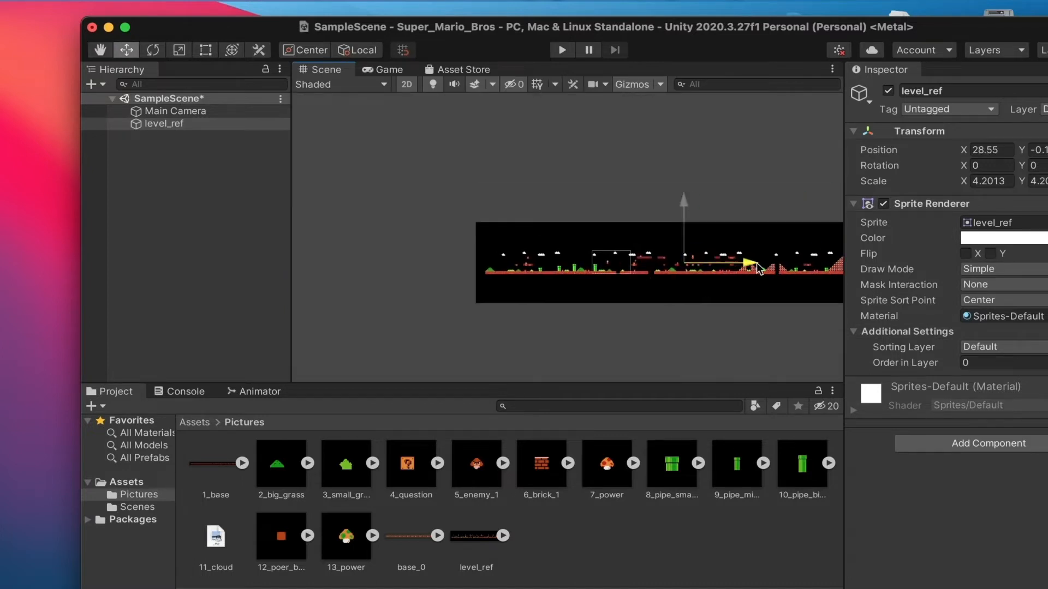
pyautogui.moveTo(745, 263); pyautogui.dragTo(850, 257)
pyautogui.scroll(8, 629, 261)
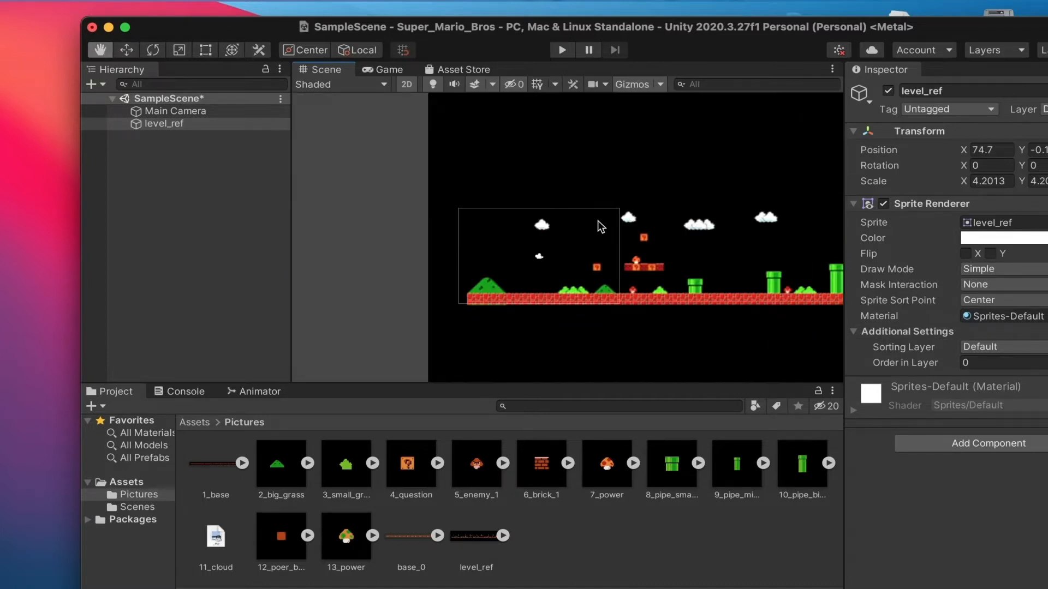
pyautogui.click(369, 70)
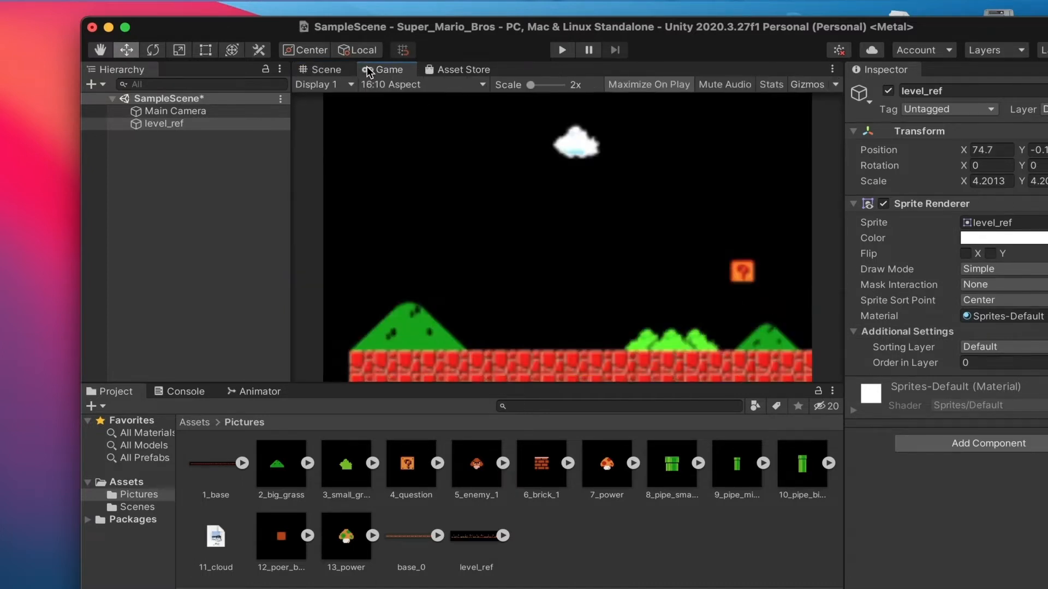
pyautogui.click(326, 69)
pyautogui.scroll(-3, 520, 258)
pyautogui.scroll(2, 519, 257)
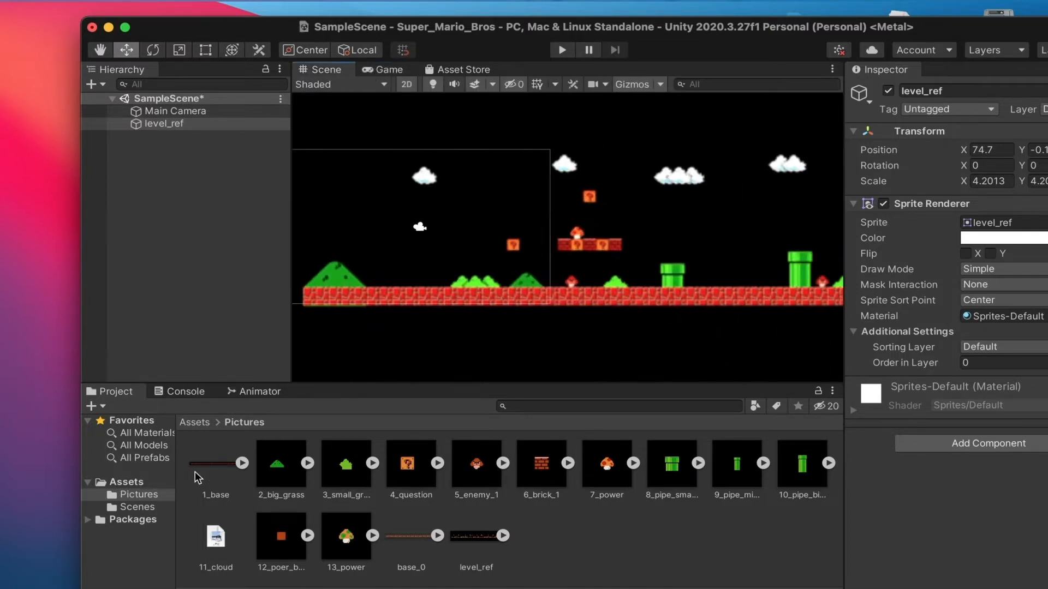
pyautogui.moveTo(195, 478); pyautogui.dragTo(537, 300)
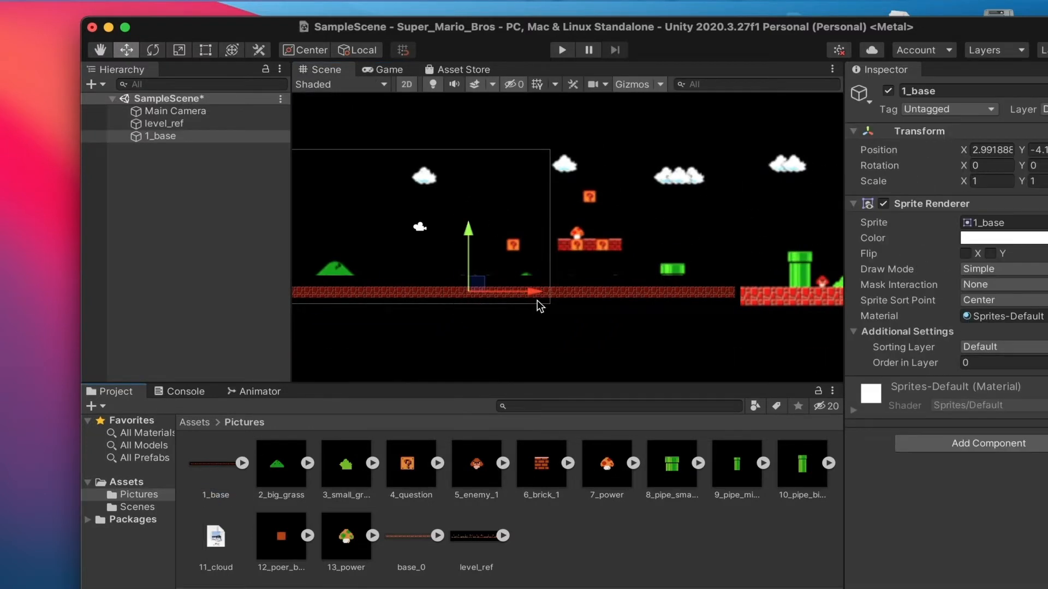
pyautogui.click(189, 140)
pyautogui.rightClick(188, 139)
pyautogui.click(279, 257)
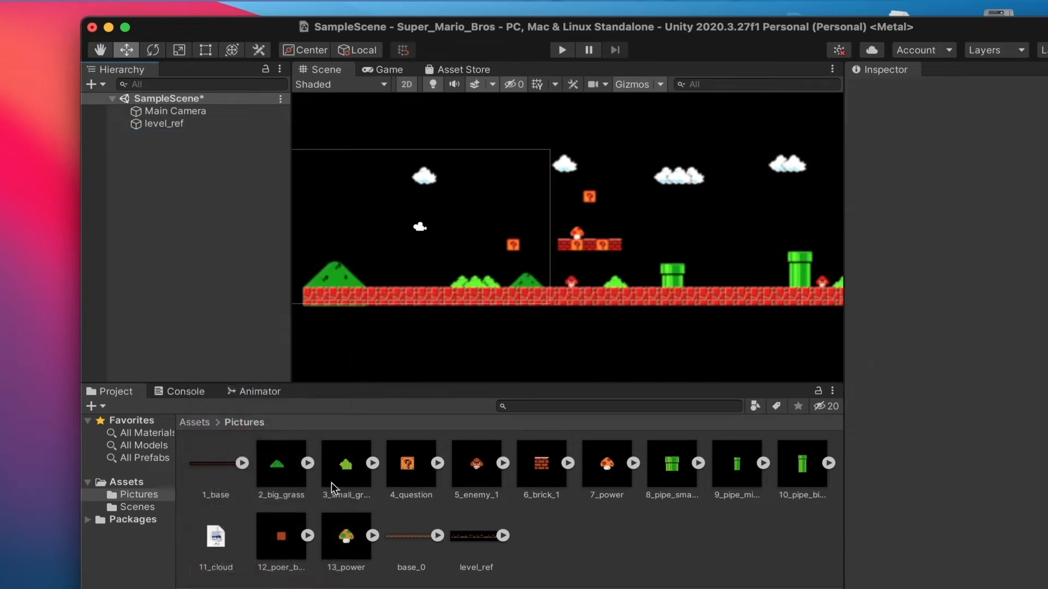
# Place base_0 over the first ground section, scaled to about 1.76 and positioned at X 18.2, Y about -4.4.
pyautogui.click(409, 539)
pyautogui.moveTo(413, 543); pyautogui.dragTo(596, 273)
pyautogui.scroll(3, 575, 275)
pyautogui.press('r')
pyautogui.press('w')
pyautogui.moveTo(562, 225); pyautogui.dragTo(562, 219)
pyautogui.scroll(-6, 573, 249)
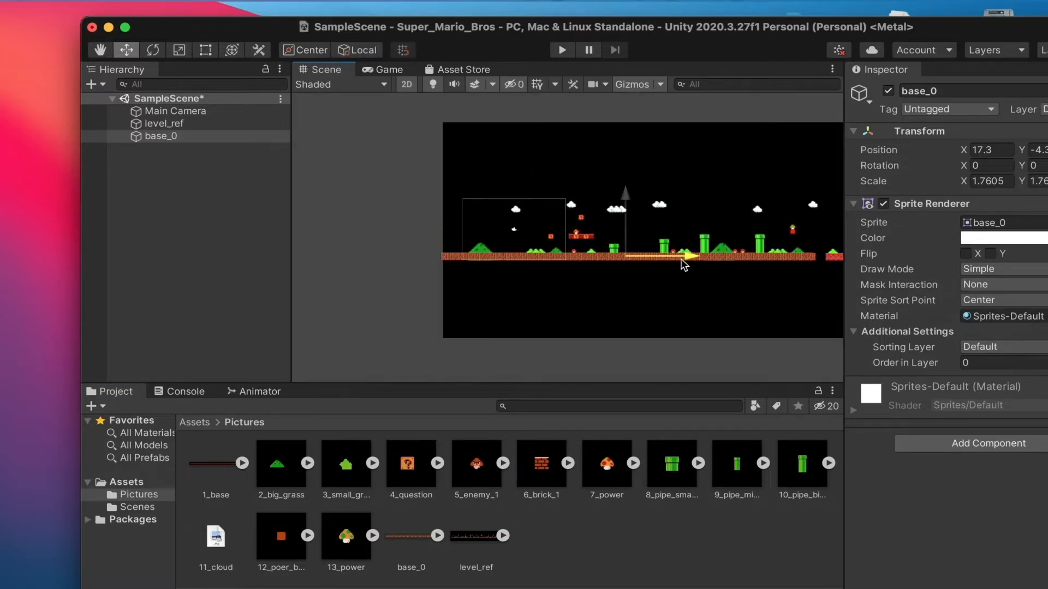
pyautogui.scroll(5, 689, 264)
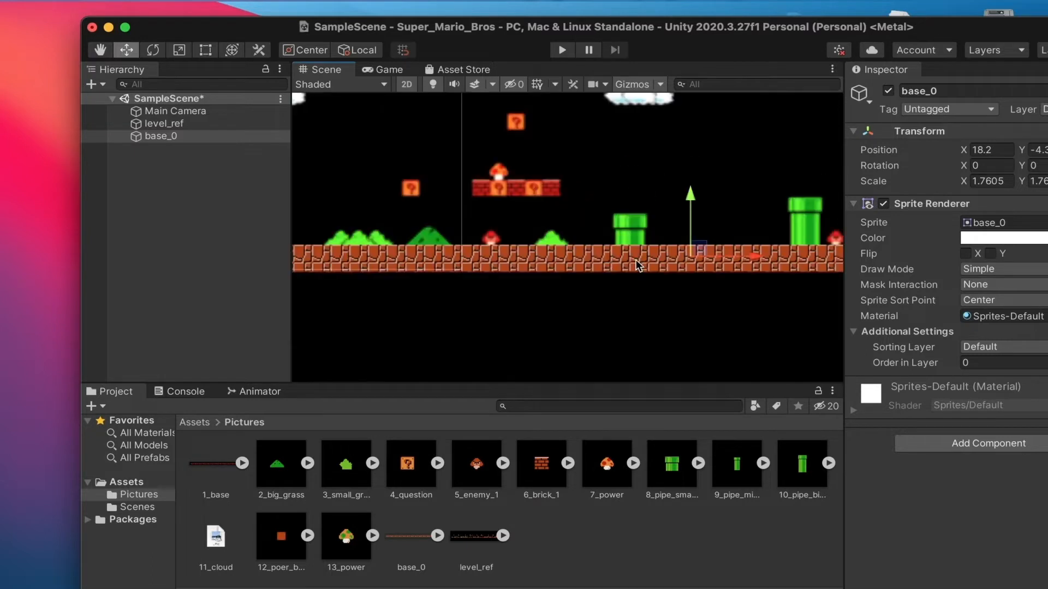
pyautogui.moveTo(748, 197); pyautogui.dragTo(748, 199)
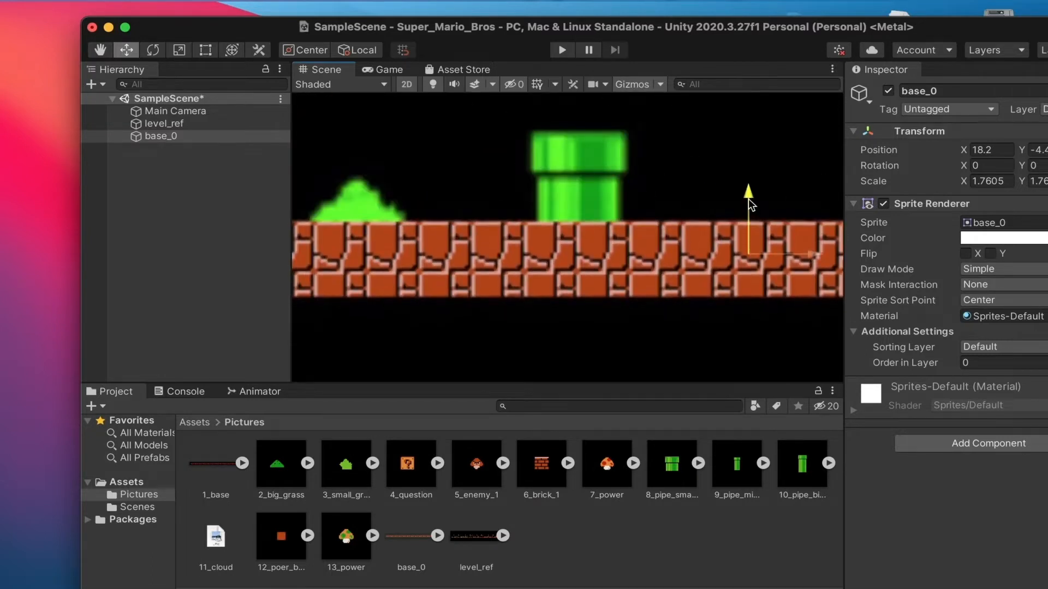
# Examine how base_0 lines up with the reference ground from the level start to the first gaps.
pyautogui.scroll(-10, 655, 236)
pyautogui.moveTo(671, 259); pyautogui.dragTo(664, 309, button='middle')
pyautogui.scroll(3, 502, 273)
pyautogui.scroll(5, 492, 282)
pyautogui.moveTo(494, 283); pyautogui.dragTo(644, 311, button='middle')
pyautogui.scroll(-3, 644, 309)
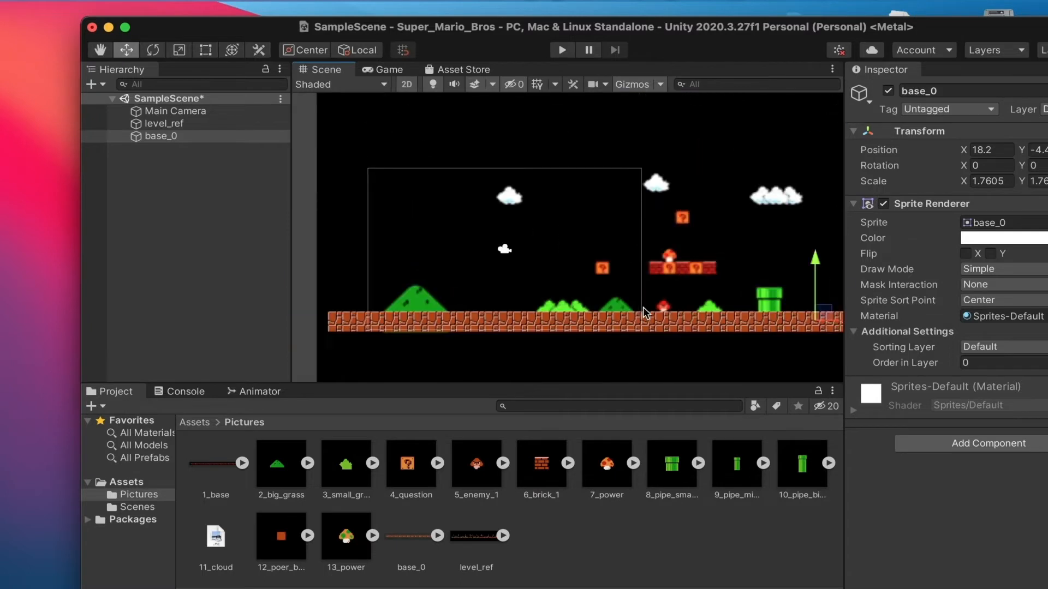
pyautogui.scroll(-5, 648, 315)
pyautogui.moveTo(780, 317); pyautogui.dragTo(449, 290, button='middle')
pyautogui.scroll(5, 649, 301)
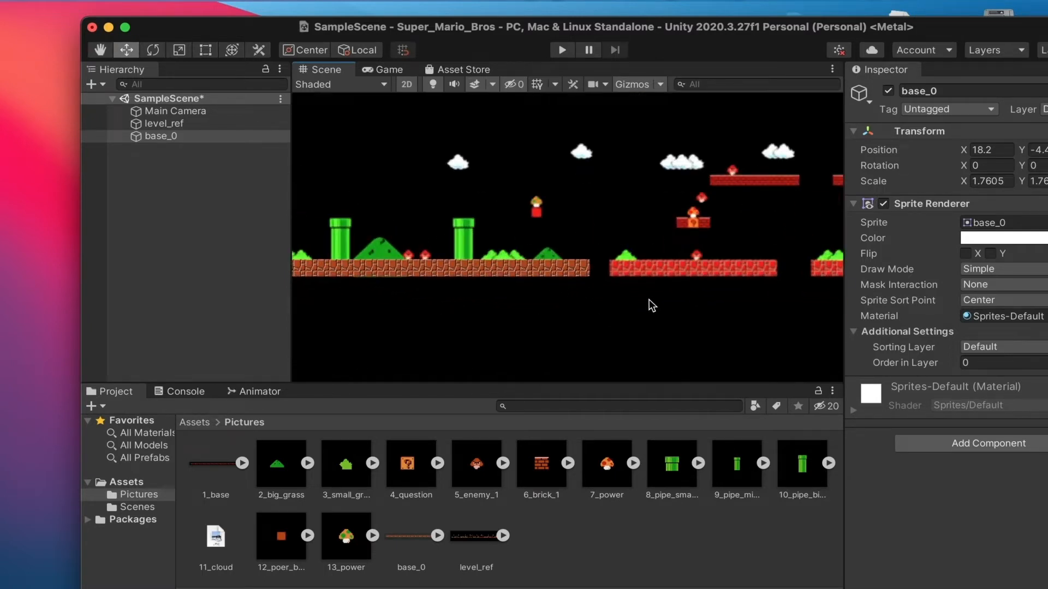
pyautogui.moveTo(649, 301); pyautogui.dragTo(694, 282, button='middle')
pyautogui.scroll(-5, 573, 312)
pyautogui.scroll(5, 507, 288)
# Place the 4_question sprite near the first brick platform and scale it to about 0.117.
pyautogui.moveTo(510, 280); pyautogui.dragTo(608, 343, button='middle')
pyautogui.scroll(5, 611, 333)
pyautogui.scroll(5, 620, 287)
pyautogui.moveTo(630, 262); pyautogui.dragTo(542, 303, button='middle')
pyautogui.moveTo(413, 470); pyautogui.dragTo(494, 239)
pyautogui.click(205, 50)
pyautogui.click(180, 51)
pyautogui.scroll(5, 494, 240)
pyautogui.click(131, 51)
pyautogui.scroll(2, 575, 235)
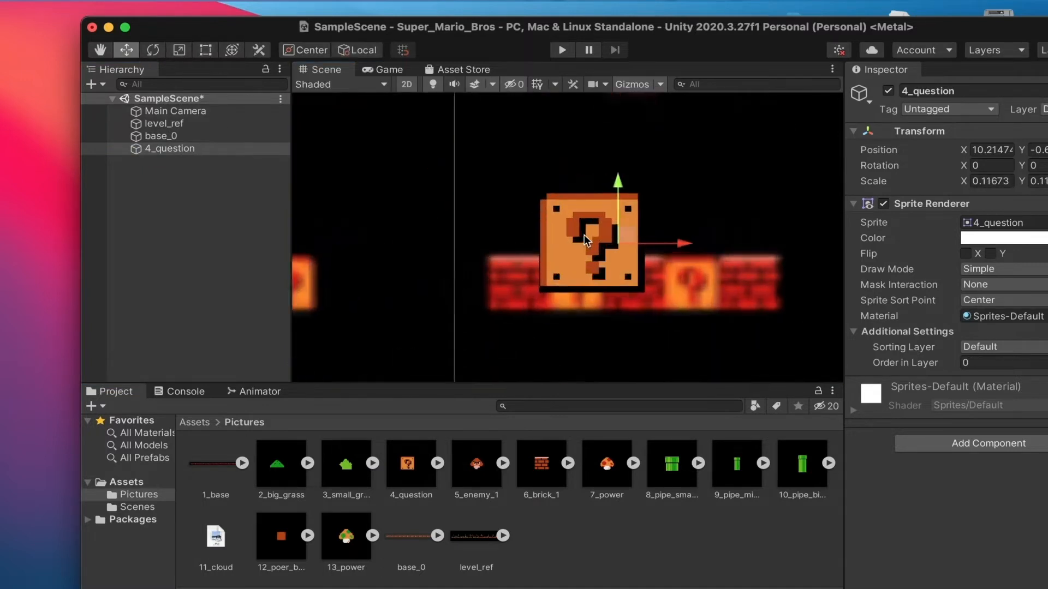
# Fit 4_question over the first reference question block, at X 5.942 with a scale of about 0.067.
pyautogui.moveTo(574, 234); pyautogui.dragTo(614, 156, button='middle')
pyautogui.moveTo(670, 157); pyautogui.dragTo(412, 173)
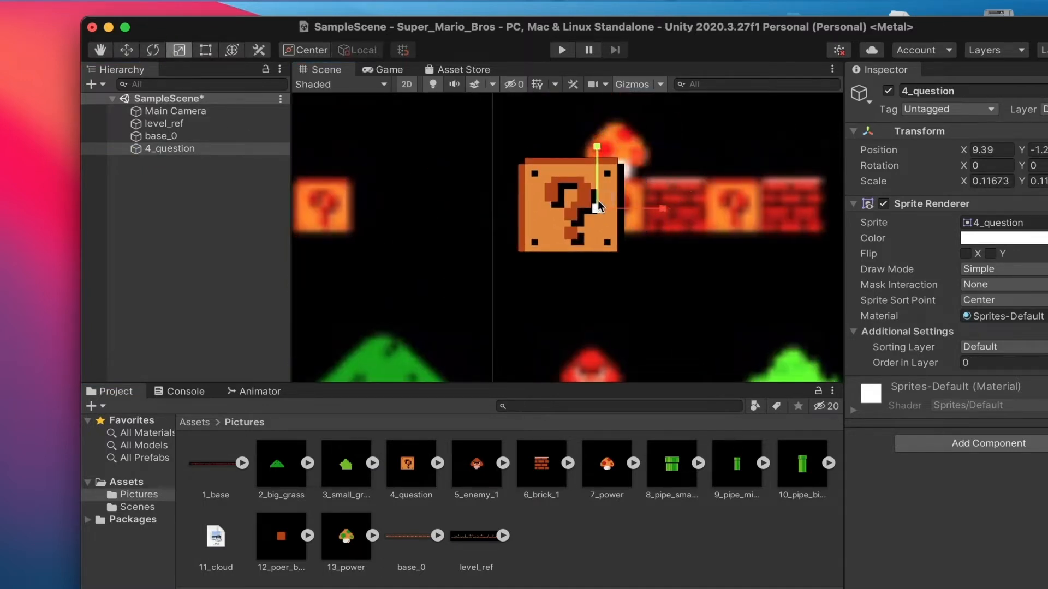
pyautogui.moveTo(599, 206); pyautogui.dragTo(564, 213)
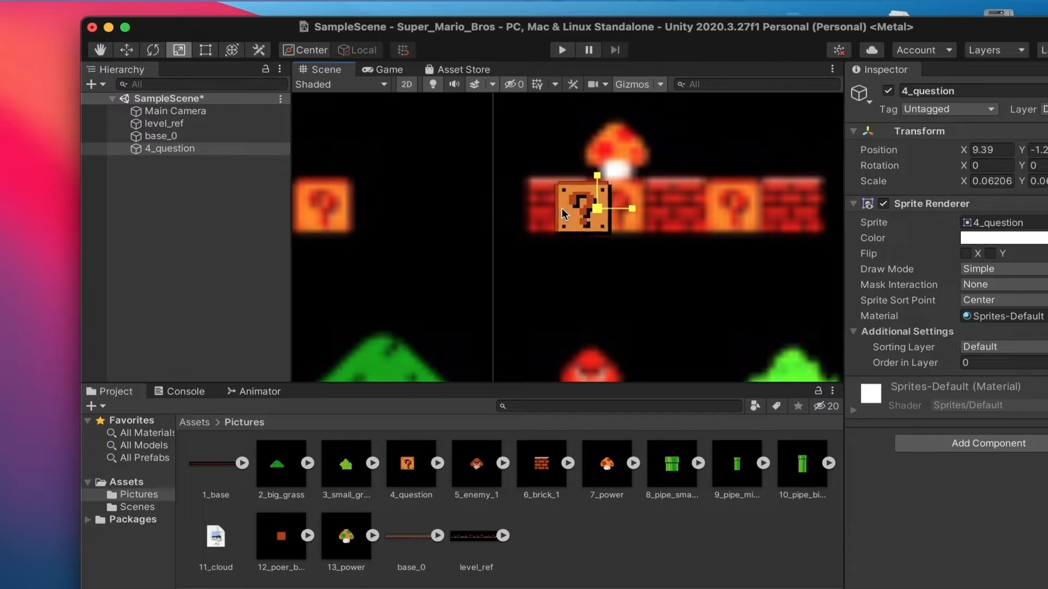
pyautogui.moveTo(603, 204); pyautogui.dragTo(356, 202)
pyautogui.moveTo(635, 236); pyautogui.dragTo(842, 233, button='middle')
pyautogui.scroll(2, 580, 206)
pyautogui.moveTo(561, 198); pyautogui.dragTo(597, 213)
pyautogui.click(179, 49)
pyautogui.press('w')
pyautogui.scroll(-2, 597, 216)
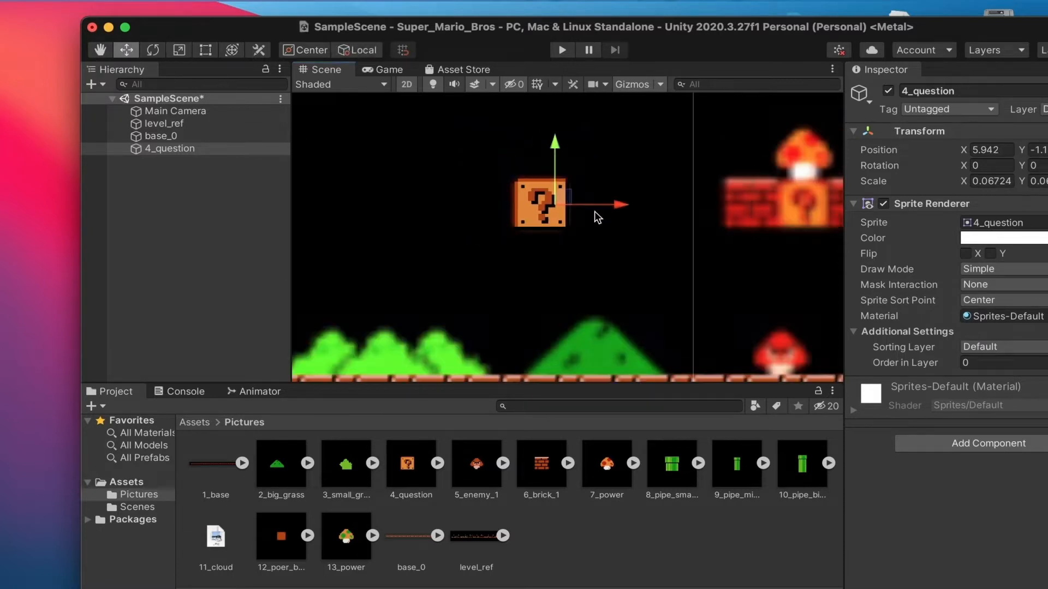
pyautogui.scroll(4, 596, 221)
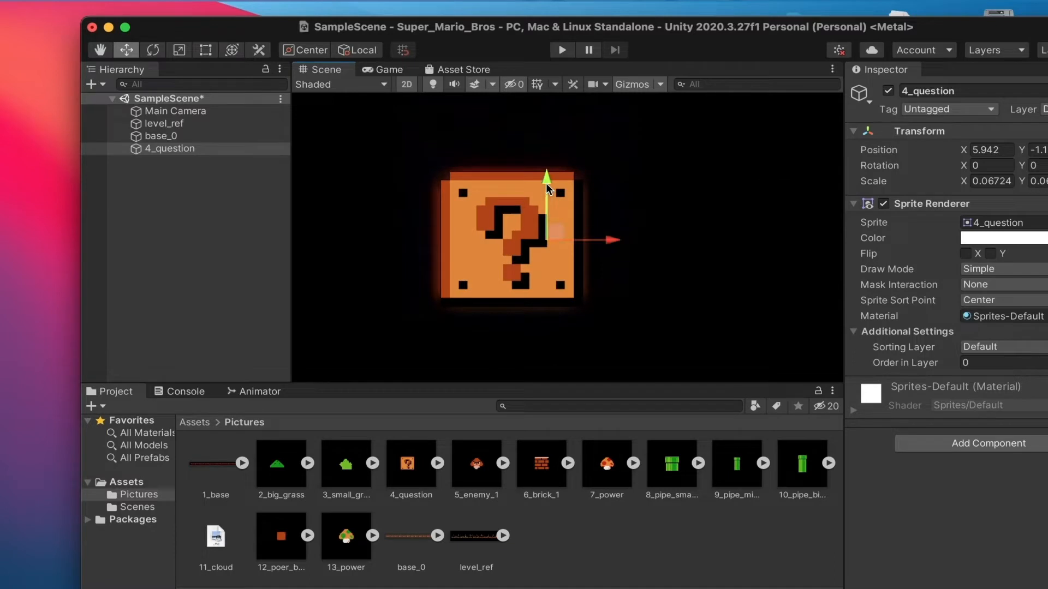
# Add the 6_brick_1 sprite at the scene origin and scale it down to 0.28.
pyautogui.moveTo(533, 463); pyautogui.dragTo(207, 229)
pyautogui.scroll(-5, 399, 224)
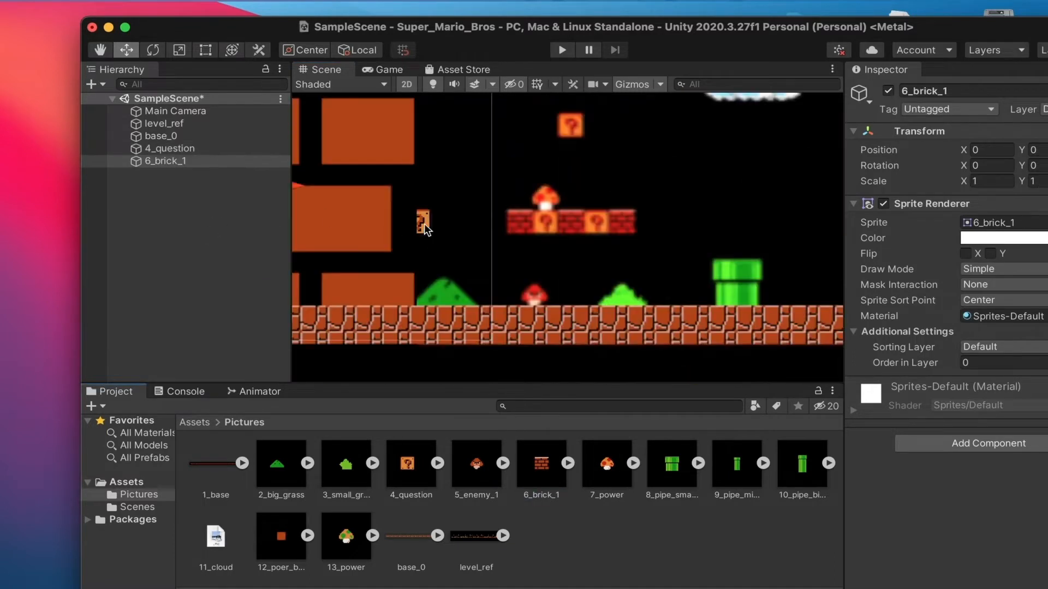
pyautogui.scroll(-5, 407, 218)
pyautogui.scroll(1, 407, 218)
pyautogui.press('r')
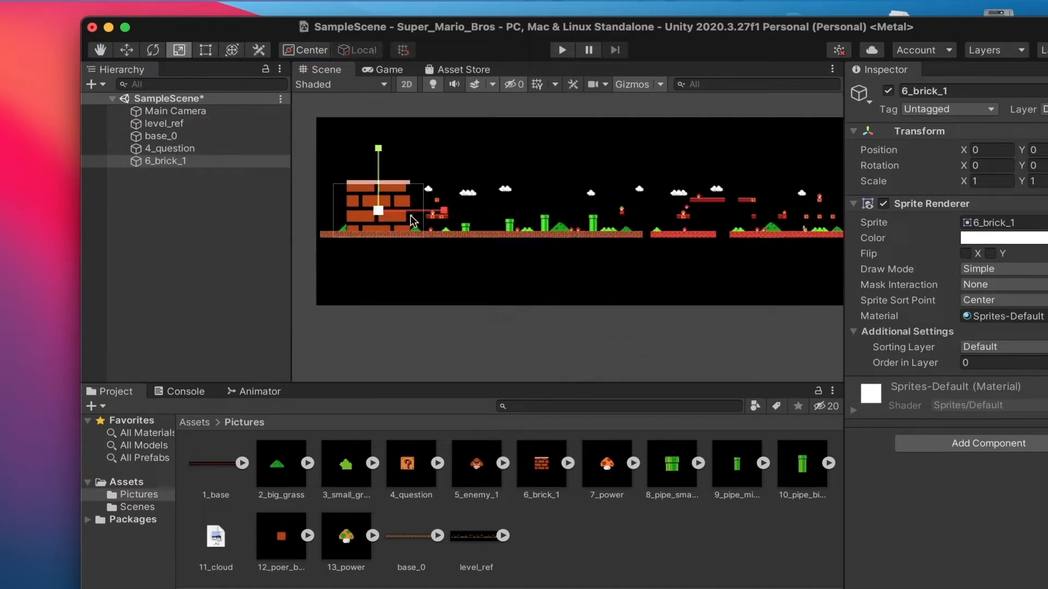
pyautogui.moveTo(358, 215); pyautogui.dragTo(341, 219)
pyautogui.scroll(10, 492, 187)
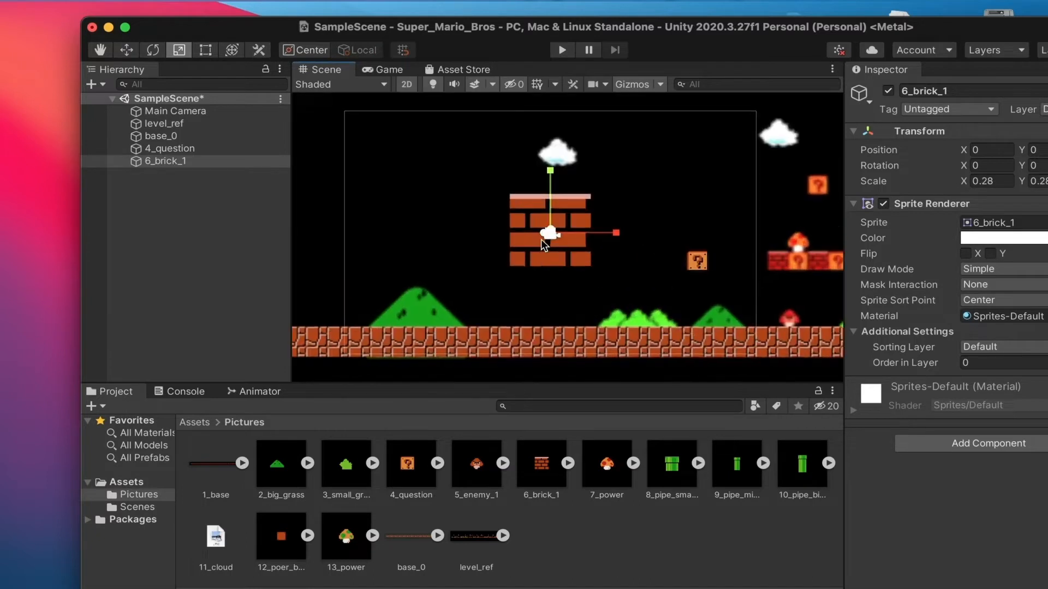
# Shrink 6_brick_1 to a scale of about 0.113 and move it towards the placed question block.
pyautogui.press('w')
pyautogui.scroll(4, 564, 236)
pyautogui.moveTo(546, 235); pyautogui.dragTo(754, 277)
pyautogui.moveTo(623, 269); pyautogui.dragTo(401, 147, button='middle')
pyautogui.moveTo(511, 154); pyautogui.dragTo(720, 202)
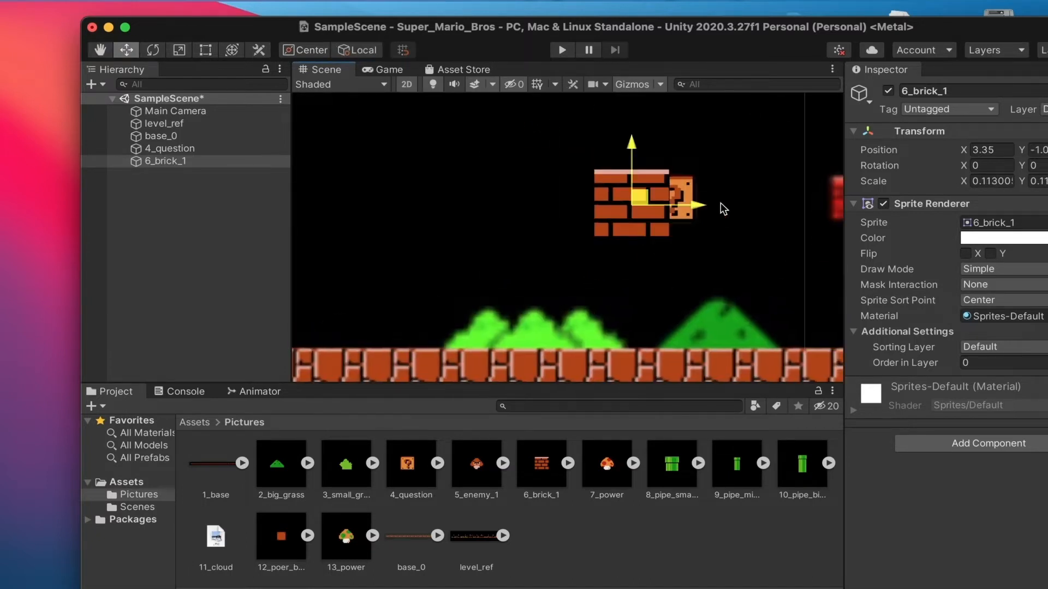
# Match 6_brick_1 to the question block's height with a scale of about 0.072 and set it flush beside it at X 6.265.
pyautogui.scroll(4, 748, 200)
pyautogui.moveTo(766, 270); pyautogui.dragTo(698, 292, button='middle')
pyautogui.scroll(2, 682, 256)
pyautogui.press('r')
pyautogui.moveTo(665, 231); pyautogui.dragTo(641, 207)
pyautogui.press('w')
pyautogui.scroll(4, 670, 237)
pyautogui.moveTo(641, 207); pyautogui.dragTo(719, 257, button='middle')
pyautogui.moveTo(717, 257); pyautogui.dragTo(604, 257)
pyautogui.press('r')
pyautogui.press('w')
pyautogui.press('r')
pyautogui.press('w')
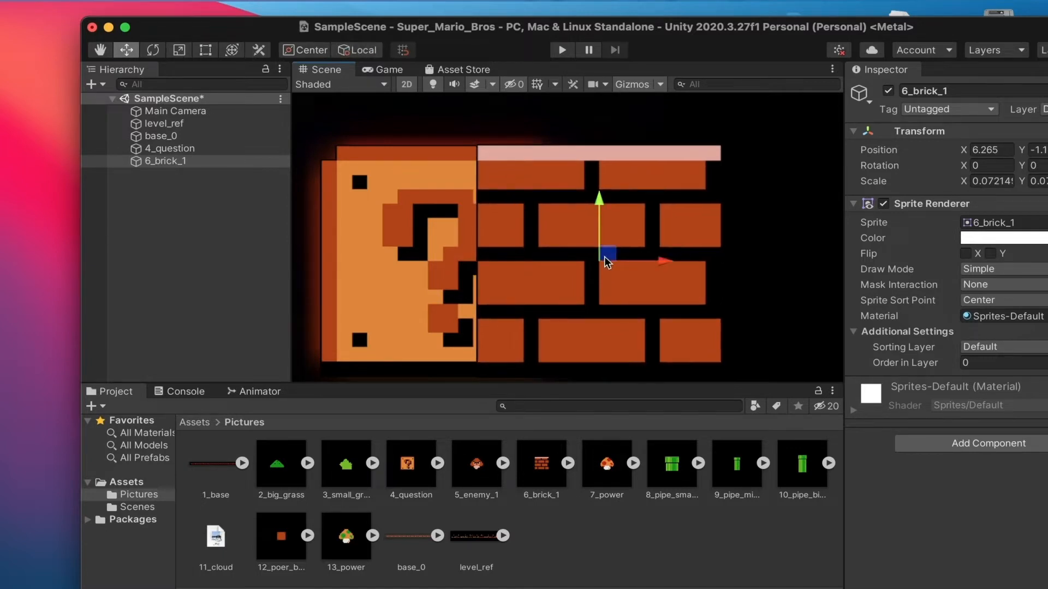
# Move 6_brick_1 onto the first brick of the reference platform beneath the mushroom.
pyautogui.scroll(-6, 604, 256)
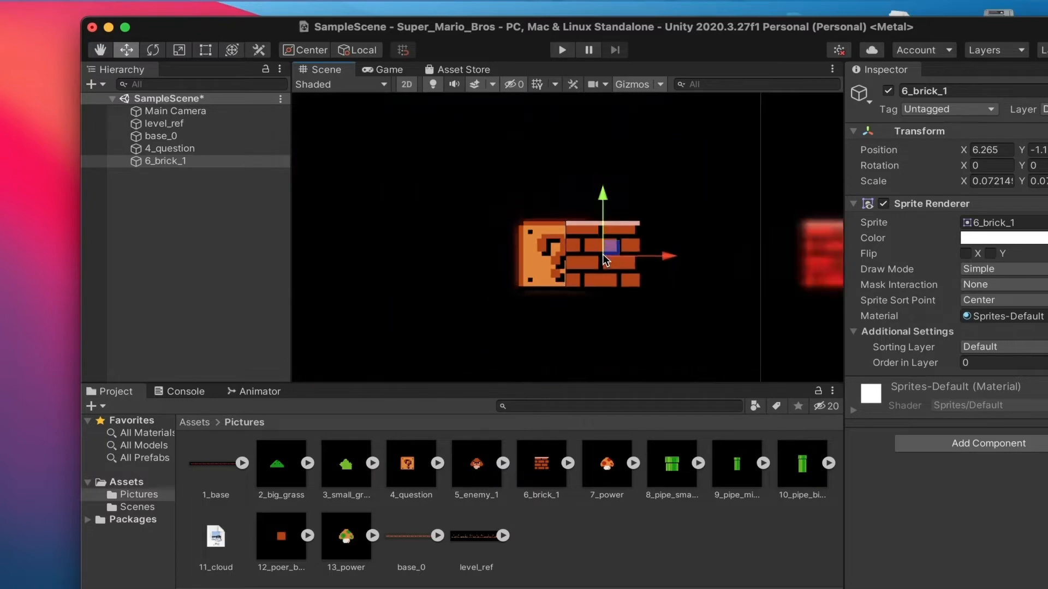
pyautogui.moveTo(614, 262); pyautogui.dragTo(496, 244, button='middle')
pyautogui.scroll(3, 513, 251)
pyautogui.moveTo(518, 237); pyautogui.dragTo(720, 242)
pyautogui.moveTo(705, 246); pyautogui.dragTo(628, 253, button='middle')
pyautogui.moveTo(643, 242); pyautogui.dragTo(834, 243)
pyautogui.moveTo(834, 243); pyautogui.dragTo(788, 243, button='middle')
pyautogui.moveTo(782, 243); pyautogui.dragTo(774, 242)
pyautogui.scroll(-3, 431, 284)
# Duplicate the 4_question block and place the copy on the reference question block beneath the mushroom, beside the first brick.
pyautogui.click(317, 268)
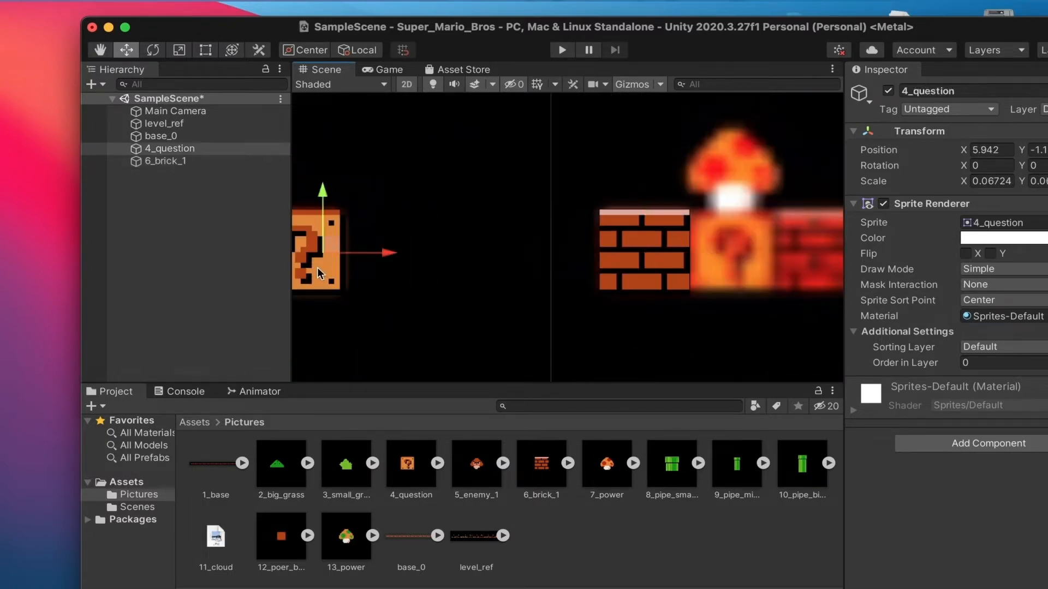
pyautogui.press('super+d')
pyautogui.moveTo(376, 254); pyautogui.dragTo(805, 252)
pyautogui.moveTo(792, 262); pyautogui.dragTo(626, 256, button='middle')
pyautogui.scroll(3, 608, 264)
pyautogui.moveTo(599, 228); pyautogui.dragTo(791, 232)
# Duplicate the brick and question block pair together and fit the copies onto the platform's third and fourth slots.
pyautogui.keyDown('shift'); pyautogui.click(405, 241); pyautogui.keyUp('shift')
pyautogui.press('super+d')
pyautogui.scroll(-2, 628, 251)
pyautogui.moveTo(579, 252); pyautogui.dragTo(397, 252, button='middle')
pyautogui.moveTo(599, 231); pyautogui.dragTo(685, 232)
pyautogui.scroll(-4, 600, 251)
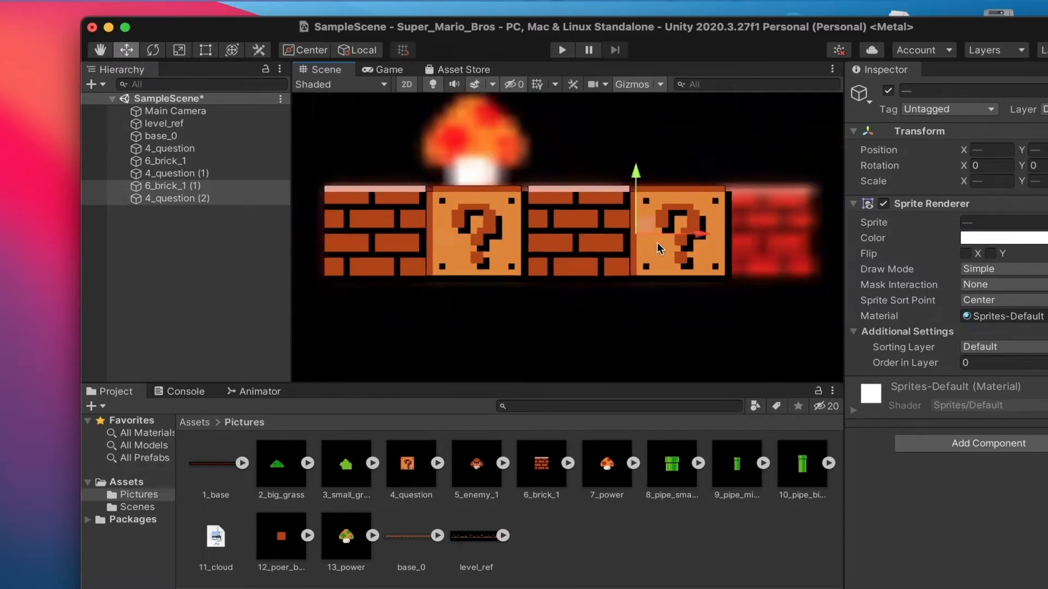
# Duplicate a brick onto the platform's last slot and align 4_question (2) between its neighbouring bricks at X 11.484.
pyautogui.click(558, 257)
pyautogui.press('super+d')
pyautogui.moveTo(617, 253); pyautogui.dragTo(800, 247)
pyautogui.click(669, 248)
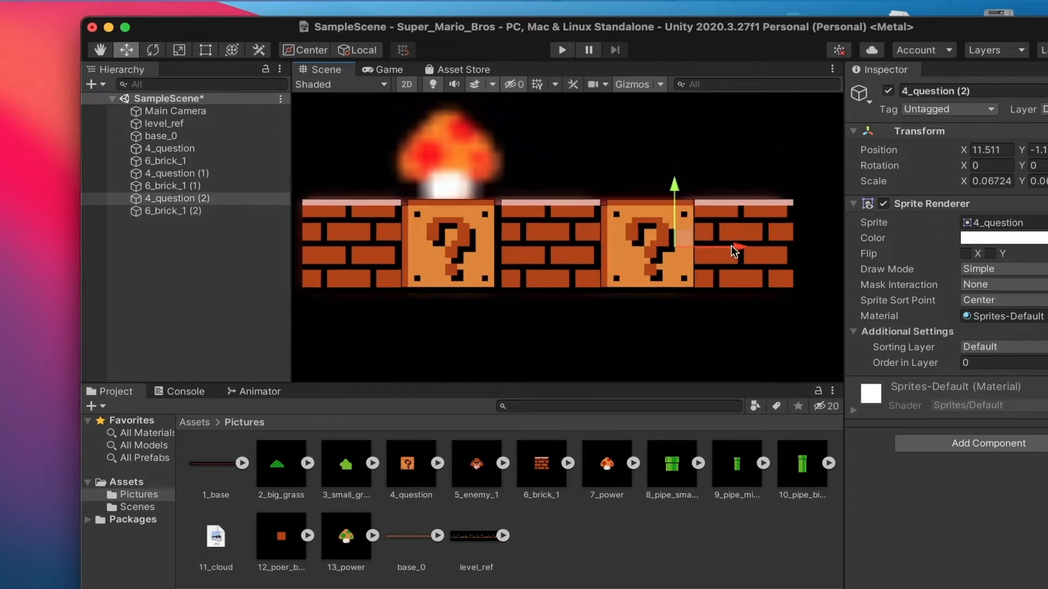
pyautogui.scroll(-5, 594, 236)
pyautogui.scroll(3, 561, 280)
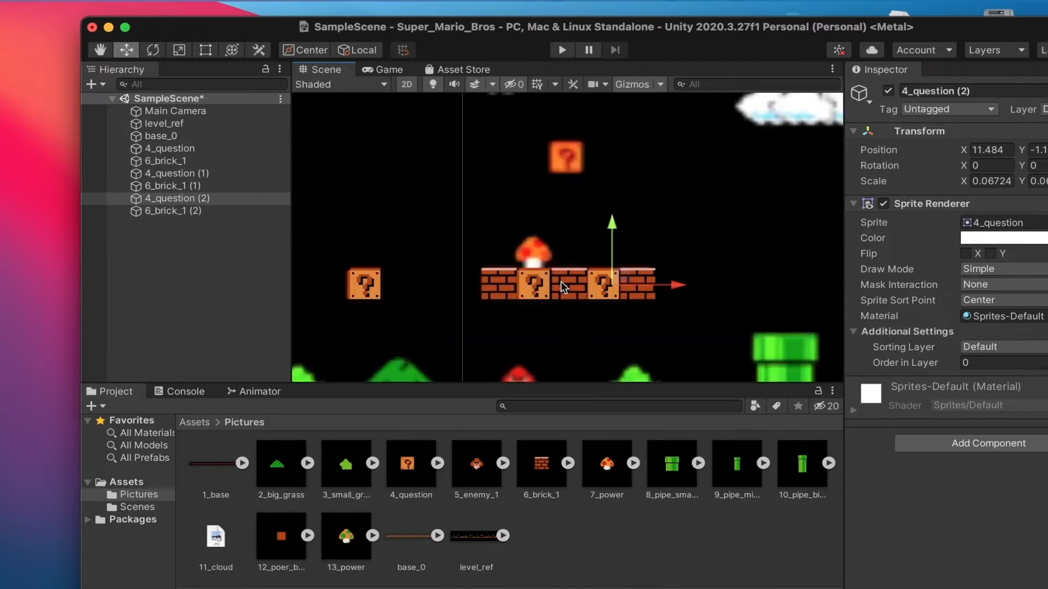
# Duplicate a question block and place the copy on the reference block high above the platform at X 10.625.
pyautogui.click(525, 290)
pyautogui.press('super+d')
pyautogui.scroll(5, 558, 165)
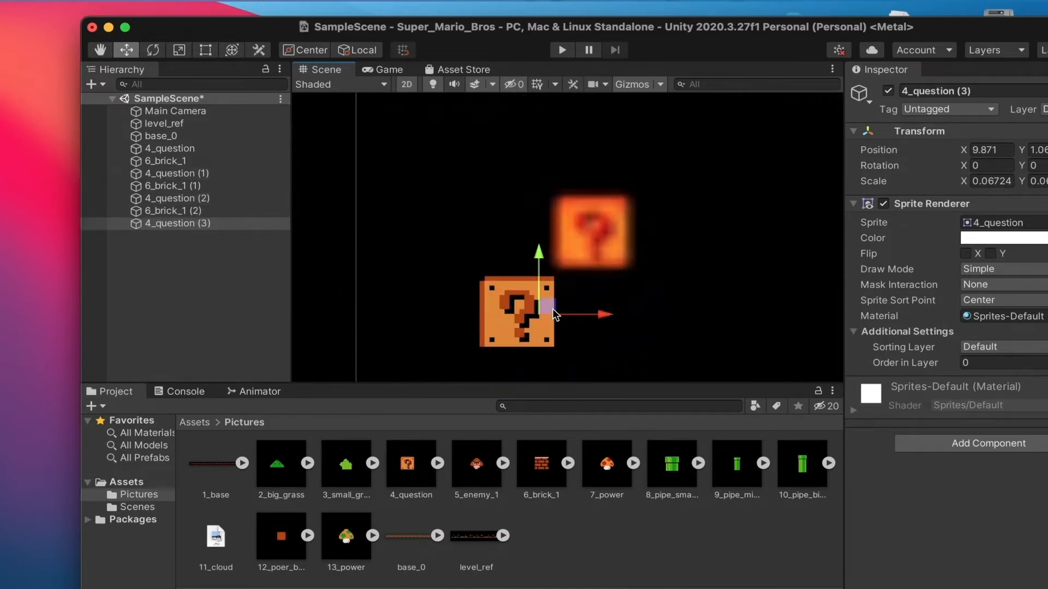
pyautogui.moveTo(552, 304); pyautogui.dragTo(626, 228)
pyautogui.scroll(-7, 574, 208)
pyautogui.scroll(-4, 516, 271)
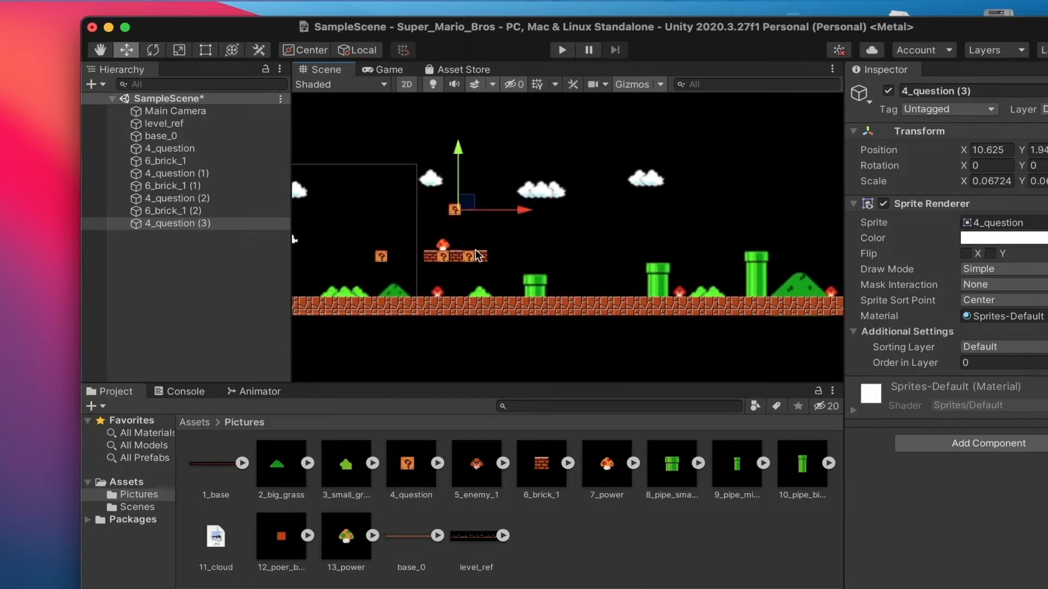
# Add the 8_pipe_small sprite to the scene between the brick platform and the first reference pipe.
pyautogui.scroll(6, 517, 271)
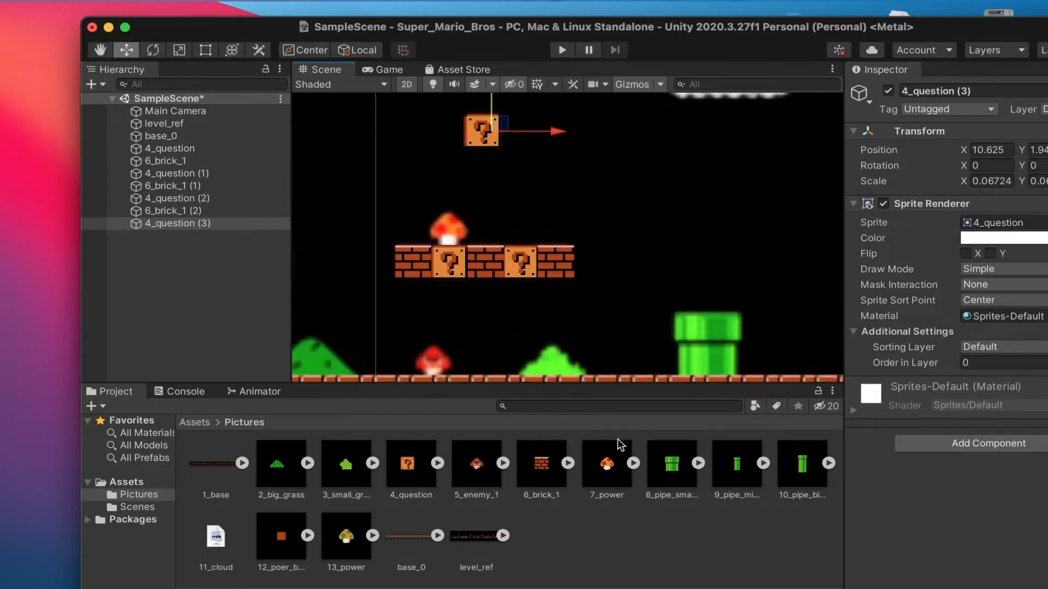
pyautogui.click(671, 464)
pyautogui.press('super+Tab')
pyautogui.click(103, 90)
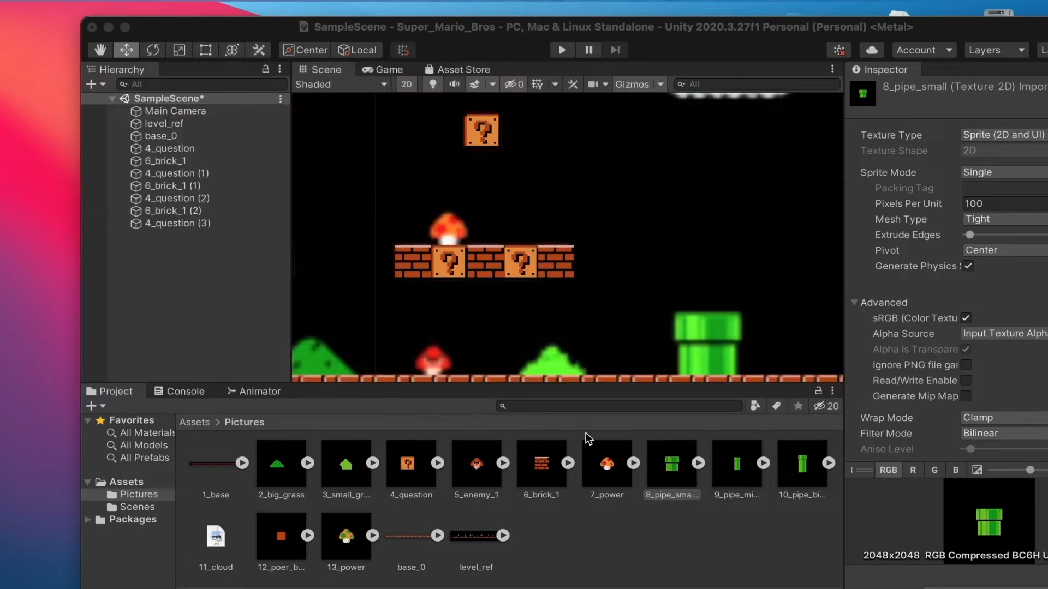
pyautogui.click(24, 26)
pyautogui.moveTo(672, 464); pyautogui.dragTo(606, 309)
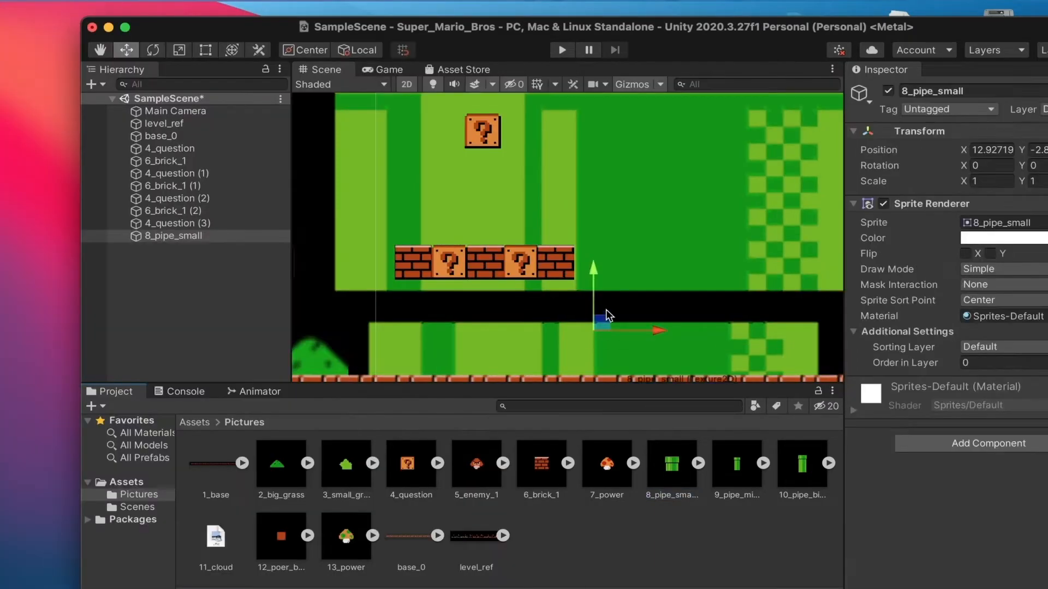
# Shrink 8_pipe_small to a scale of about 0.123 and fit it over the first reference pipe at X 15.48.
pyautogui.scroll(-3, 486, 254)
pyautogui.press('r')
pyautogui.scroll(-3, 462, 246)
pyautogui.moveTo(514, 281); pyautogui.dragTo(455, 276)
pyautogui.scroll(6, 498, 279)
pyautogui.press('w')
pyautogui.moveTo(565, 274); pyautogui.dragTo(634, 290)
pyautogui.scroll(5, 684, 284)
pyautogui.press('r')
pyautogui.press('w')
pyautogui.moveTo(723, 294); pyautogui.dragTo(729, 293)
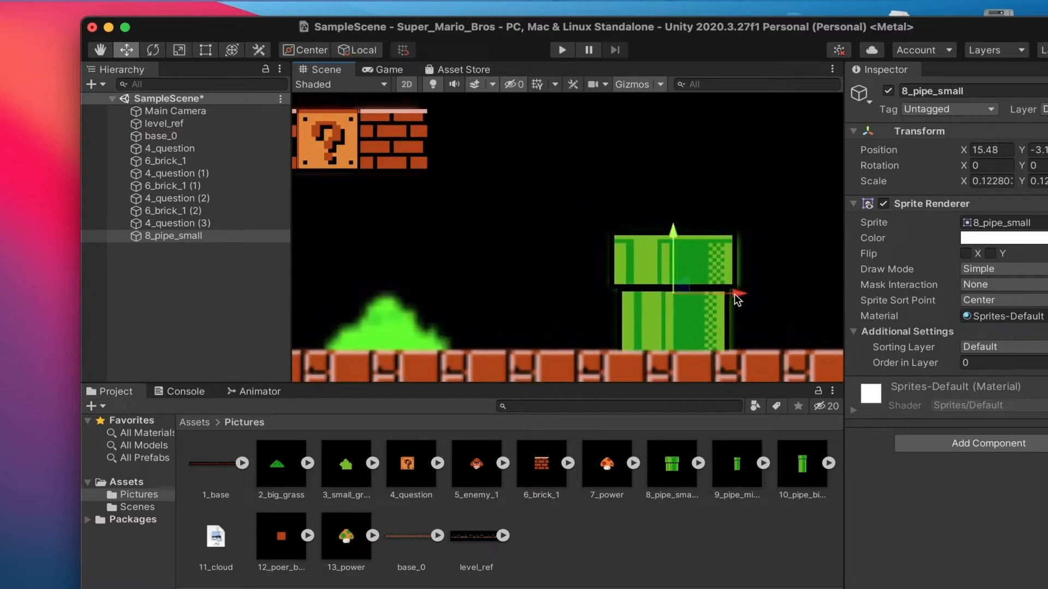
pyautogui.scroll(-5, 563, 281)
# Move Main Camera to X 8.13 and check its framing in the game preview.
pyautogui.click(388, 70)
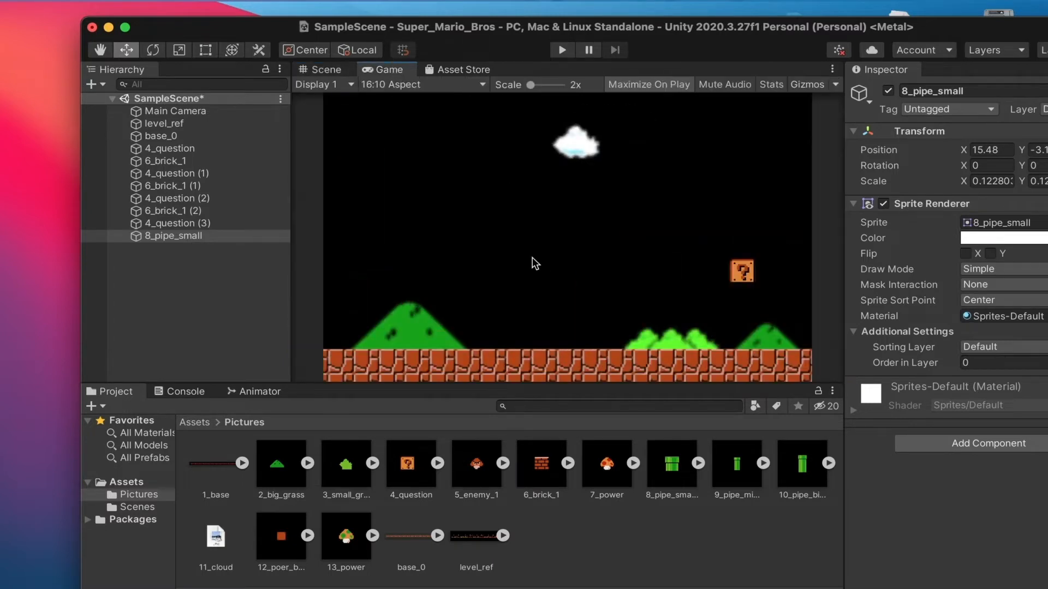
pyautogui.click(333, 74)
pyautogui.click(174, 111)
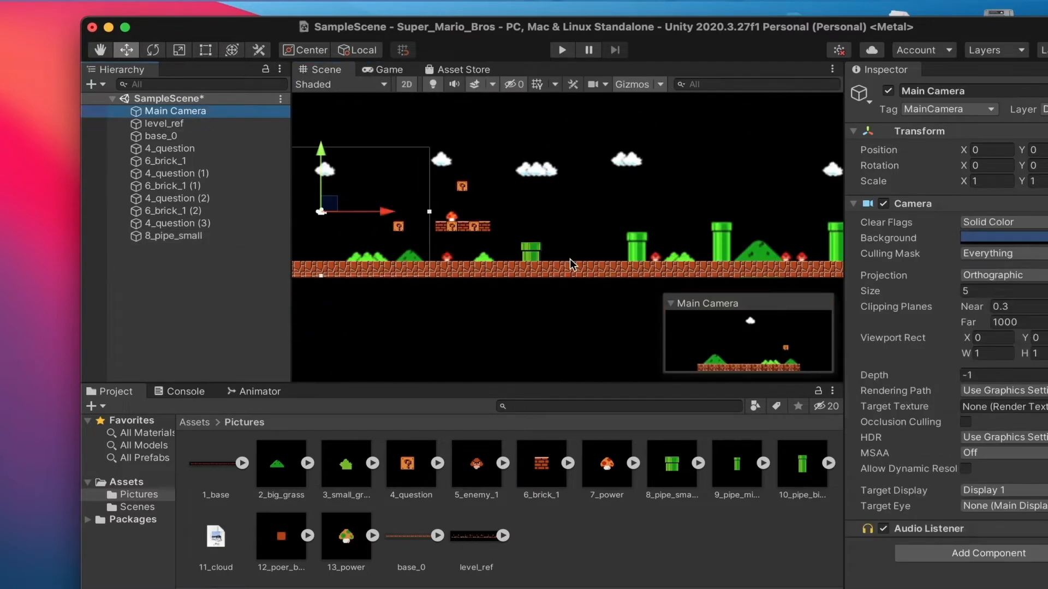
pyautogui.click(382, 69)
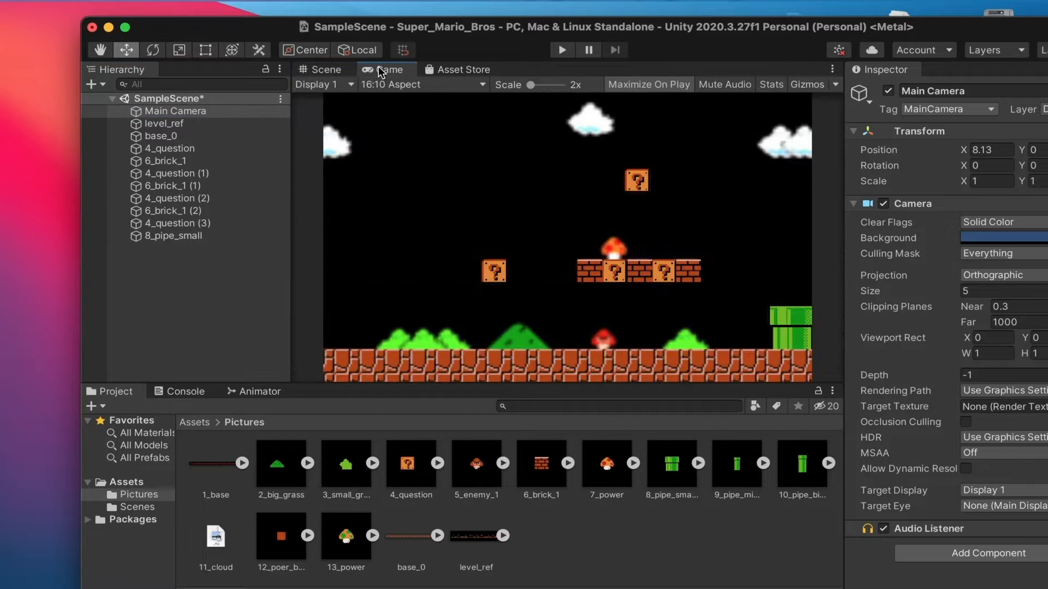
pyautogui.click(327, 70)
# Add the 9_pipe_middle sprite to the scene over the second reference pipe.
pyautogui.scroll(5, 555, 270)
pyautogui.scroll(-5, 556, 270)
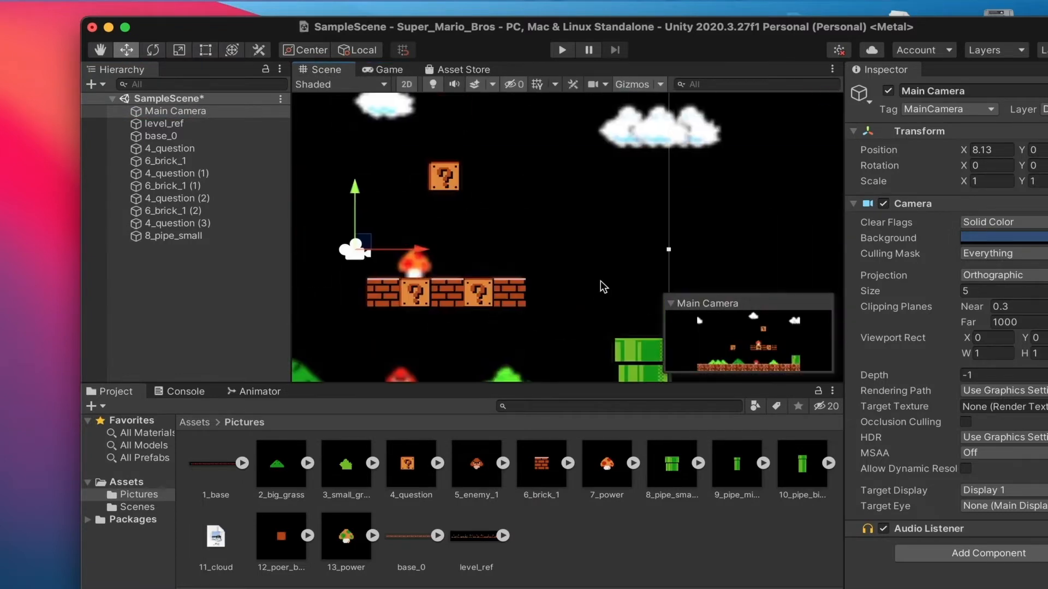
pyautogui.click(224, 256)
pyautogui.moveTo(426, 379); pyautogui.dragTo(297, 345, button='middle')
pyautogui.scroll(-3, 457, 291)
pyautogui.moveTo(652, 364); pyautogui.dragTo(607, 327)
pyautogui.scroll(-3, 669, 307)
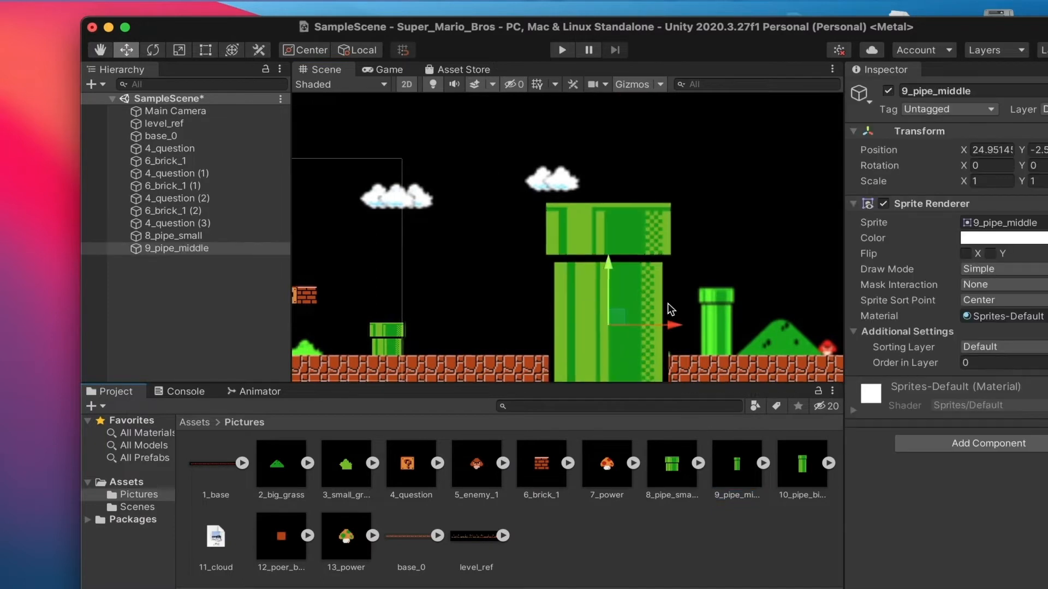
# Set the order in layer of the ground sprite base_0 to 9.
pyautogui.click(702, 359)
pyautogui.click(996, 364)
pyautogui.write('1')
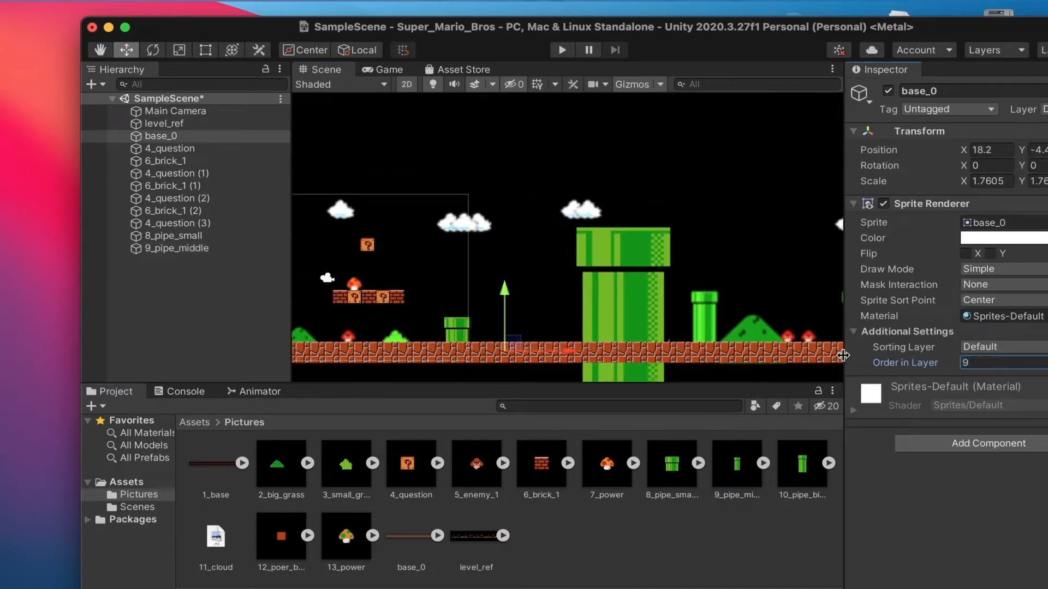
# Shrink 9_pipe_middle to a scale of about 0.271 and fit it over the second reference pipe at X 23.31.
pyautogui.scroll(3, 645, 301)
pyautogui.click(587, 290)
pyautogui.moveTo(619, 322); pyautogui.dragTo(595, 363)
pyautogui.press('w')
pyautogui.scroll(5, 582, 338)
pyautogui.moveTo(704, 281); pyautogui.dragTo(605, 318)
pyautogui.press('r')
pyautogui.press('w')
pyautogui.scroll(-5, 606, 318)
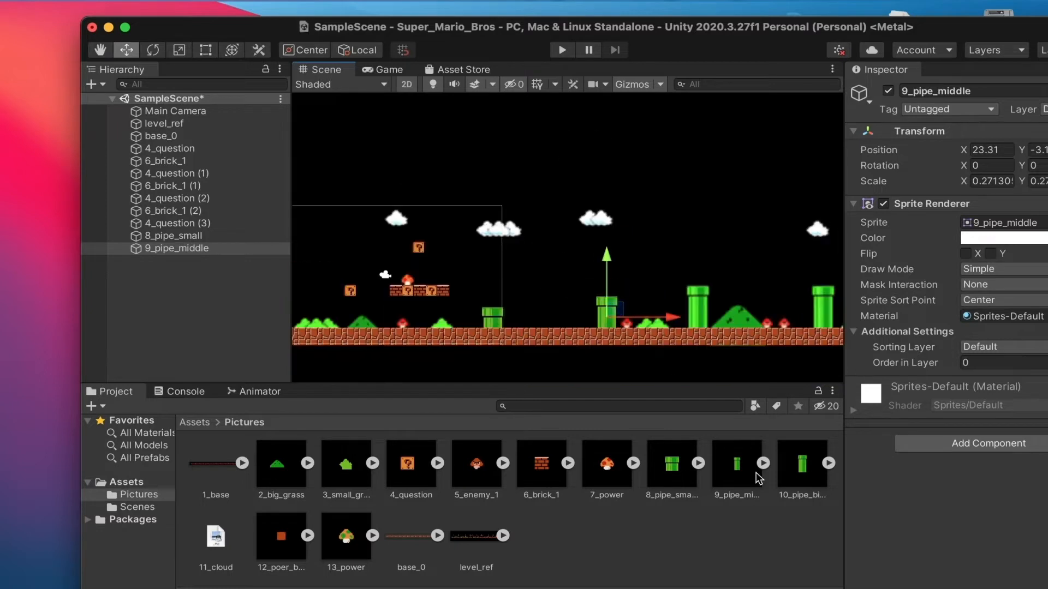
# Add the 10_pipe_bigger sprite, move it clear of the level's start and set its order in layer to 5.
pyautogui.moveTo(698, 302); pyautogui.dragTo(697, 304)
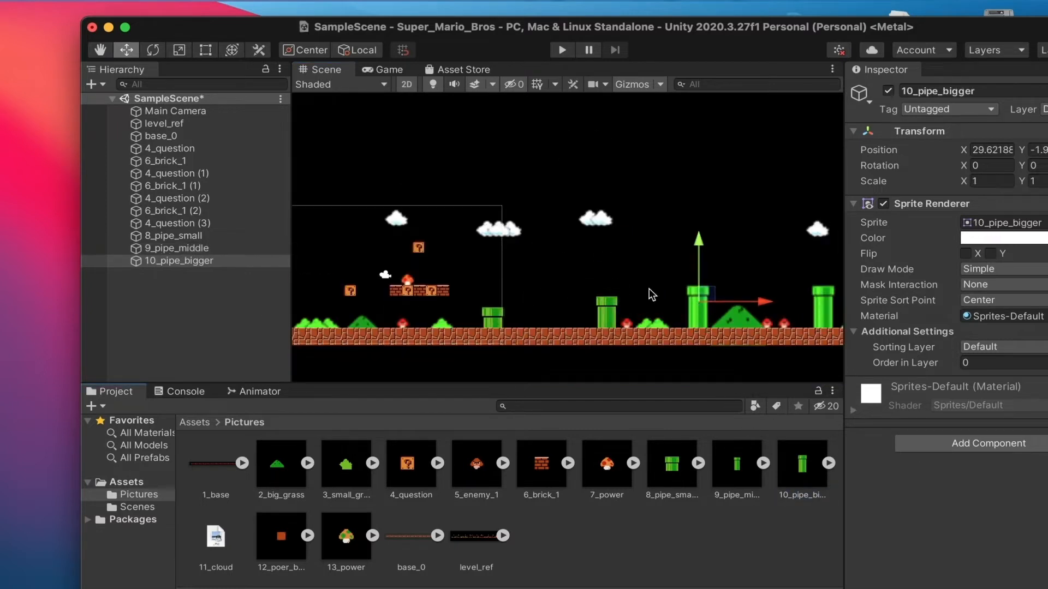
pyautogui.scroll(-6, 663, 227)
pyautogui.moveTo(601, 233); pyautogui.dragTo(461, 244)
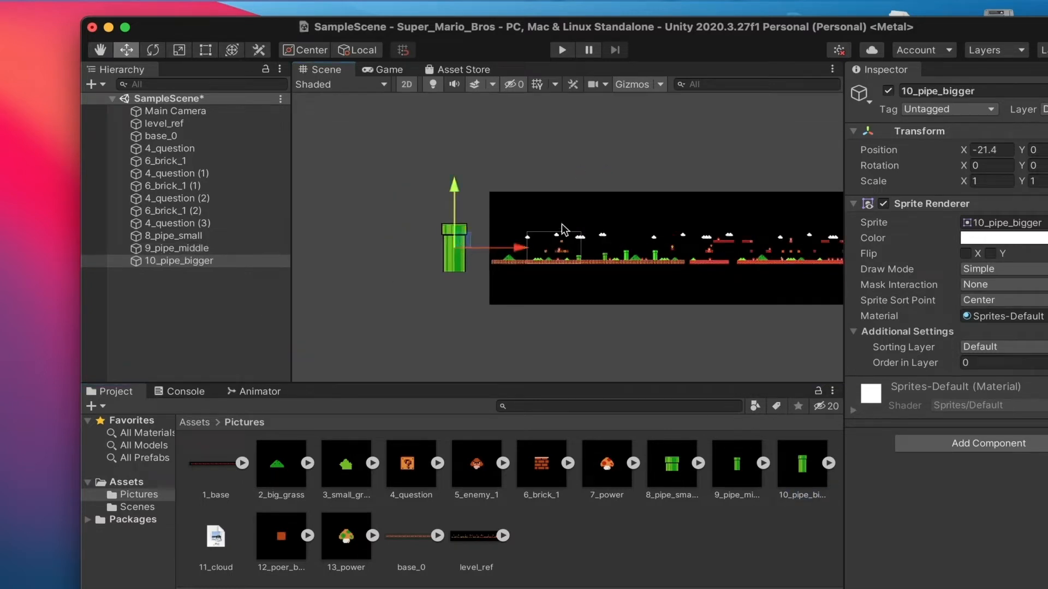
pyautogui.write('5')
# Shrink 10_pipe_bigger to a scale of about 0.204 and fit it over the third reference pipe at X 29.59.
pyautogui.scroll(5, 536, 300)
pyautogui.moveTo(379, 190); pyautogui.dragTo(689, 224)
pyautogui.scroll(6, 519, 267)
pyautogui.moveTo(674, 234); pyautogui.dragTo(458, 299, button='middle')
pyautogui.press('r')
pyautogui.moveTo(679, 254); pyautogui.dragTo(612, 250)
pyautogui.scroll(5, 576, 240)
pyautogui.moveTo(586, 293)
pyautogui.mouseDown()
pyautogui.moveTo(559, 286)
pyautogui.moveTo(569, 286)
pyautogui.mouseUp()
pyautogui.press('w')
pyautogui.moveTo(585, 194); pyautogui.dragTo(585, 197)
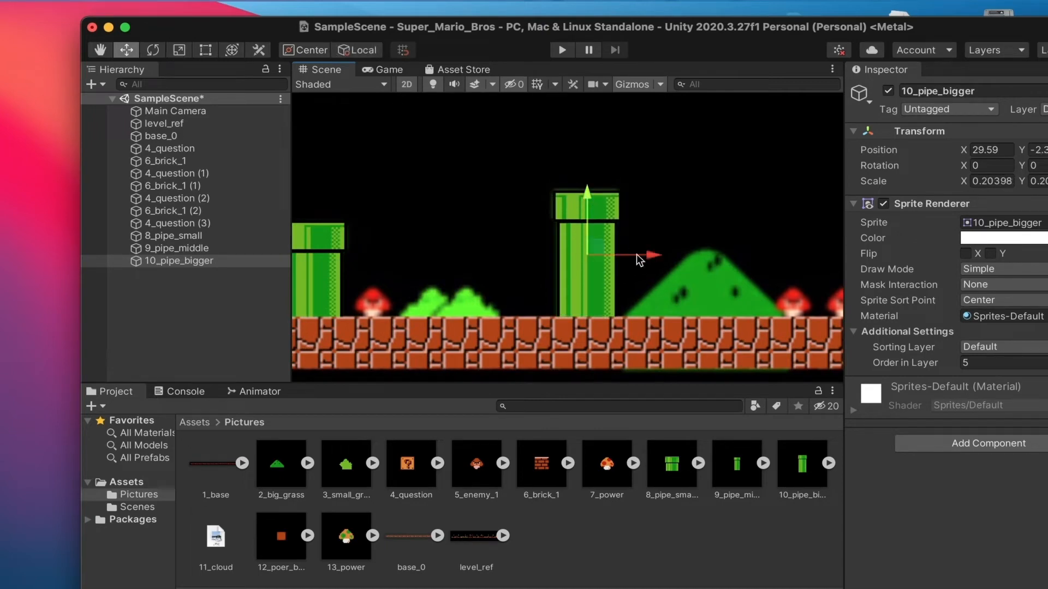
# Add a second 10_pipe_bigger sprite near the fourth reference pipe with order in layer 5 and a scale of 0.33.
pyautogui.moveTo(641, 254); pyautogui.dragTo(229, 276)
pyautogui.scroll(-5, 568, 280)
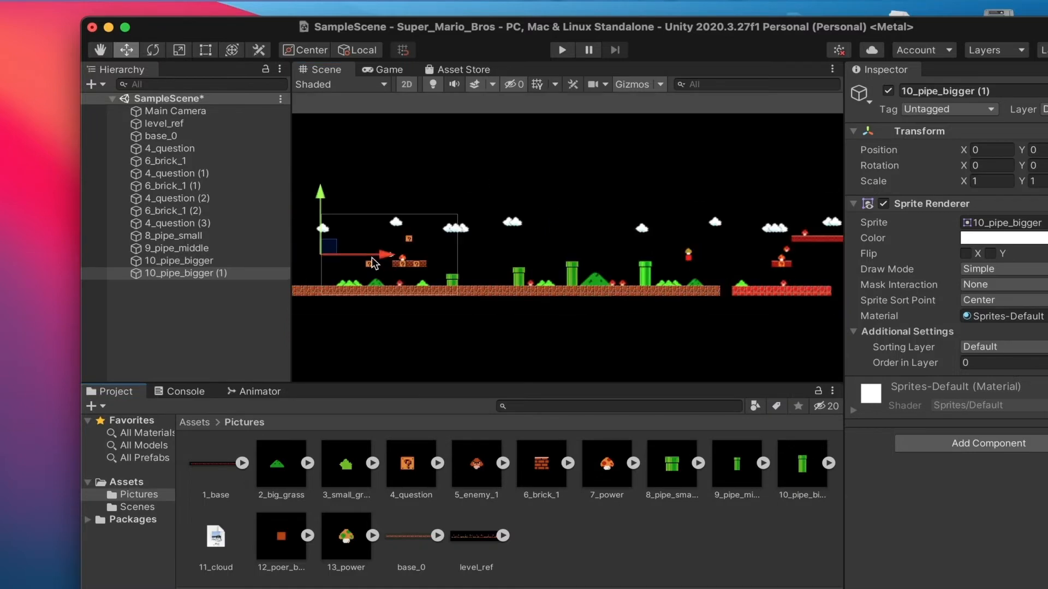
pyautogui.write('5')
pyautogui.scroll(5, 662, 257)
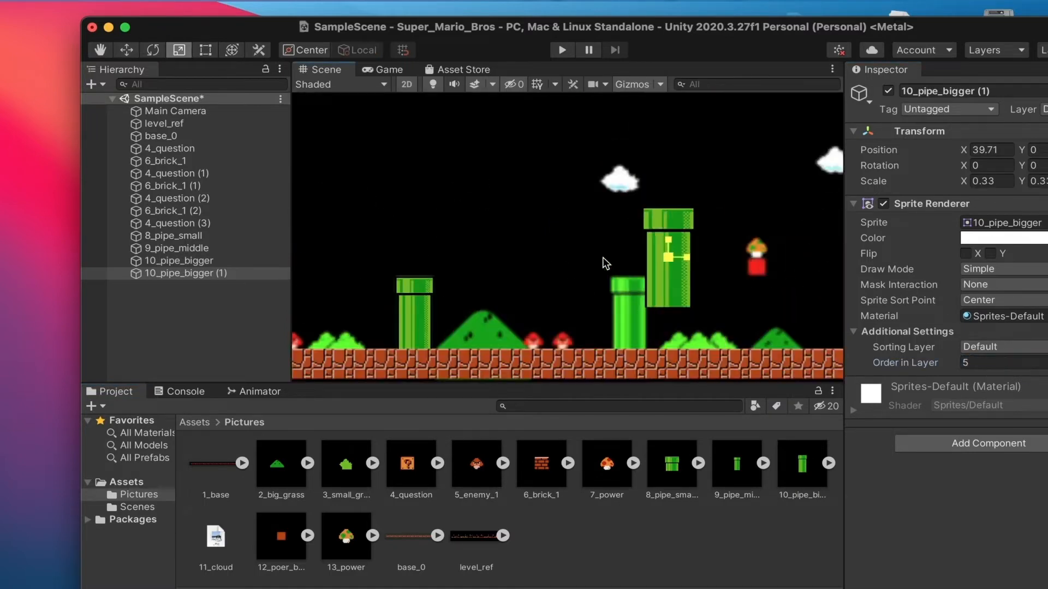
# Shrink 10_pipe_bigger (1) to a scale of about 0.202 and fit it over the fourth reference pipe at X 38.16.
pyautogui.scroll(2, 707, 230)
pyautogui.moveTo(697, 218); pyautogui.dragTo(638, 302)
pyautogui.scroll(2, 663, 271)
pyautogui.moveTo(633, 311); pyautogui.dragTo(679, 265, button='middle')
pyautogui.moveTo(677, 256); pyautogui.dragTo(695, 257)
pyautogui.press('r')
pyautogui.moveTo(695, 258); pyautogui.dragTo(683, 255)
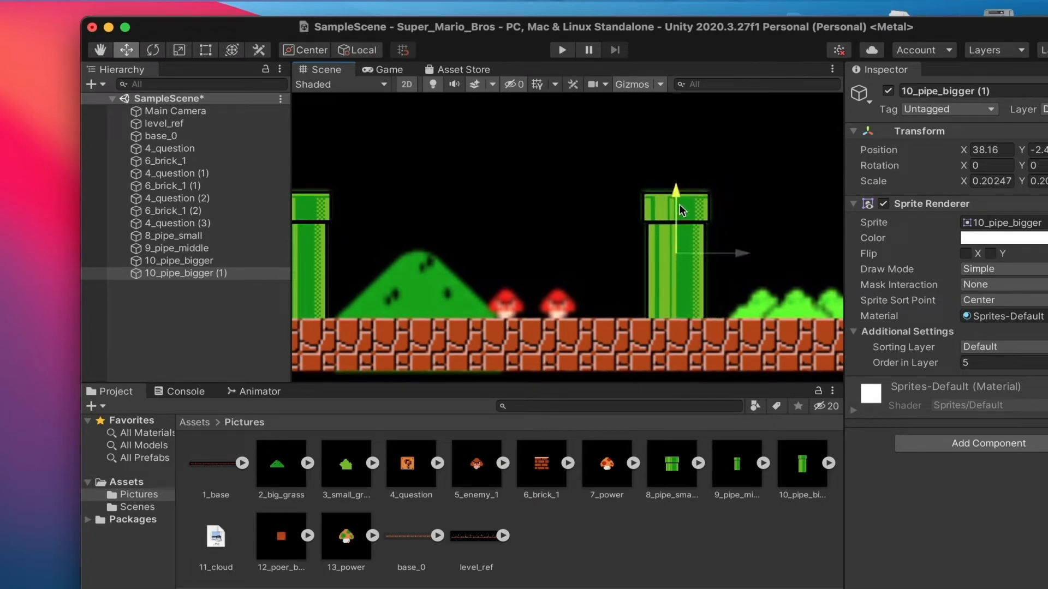
pyautogui.press('w')
pyautogui.scroll(-10, 709, 268)
# Add the 2_big_grass sprite to the scene at the start of the ground.
pyautogui.moveTo(606, 277); pyautogui.dragTo(700, 283, button='middle')
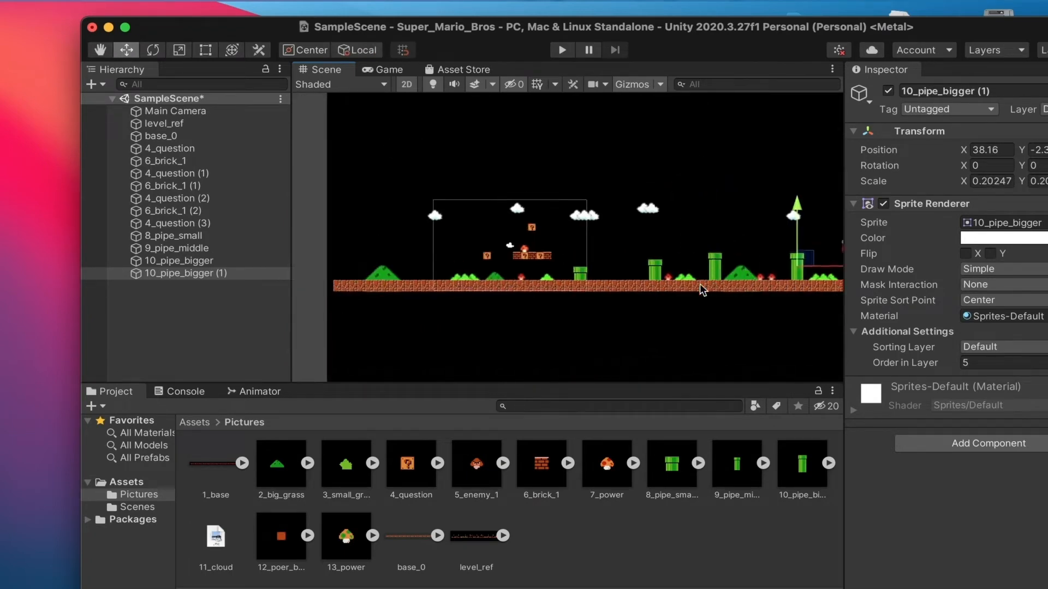
pyautogui.scroll(2, 699, 283)
pyautogui.scroll(3, 464, 262)
pyautogui.moveTo(451, 270); pyautogui.dragTo(706, 279, button='middle')
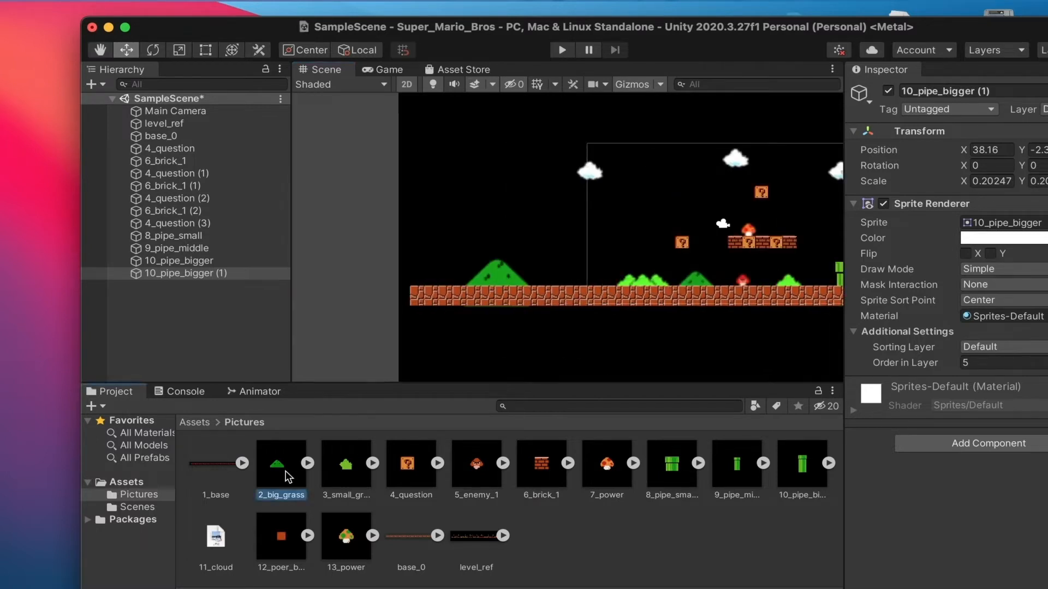
pyautogui.moveTo(287, 476); pyautogui.dragTo(453, 281)
pyautogui.press('r')
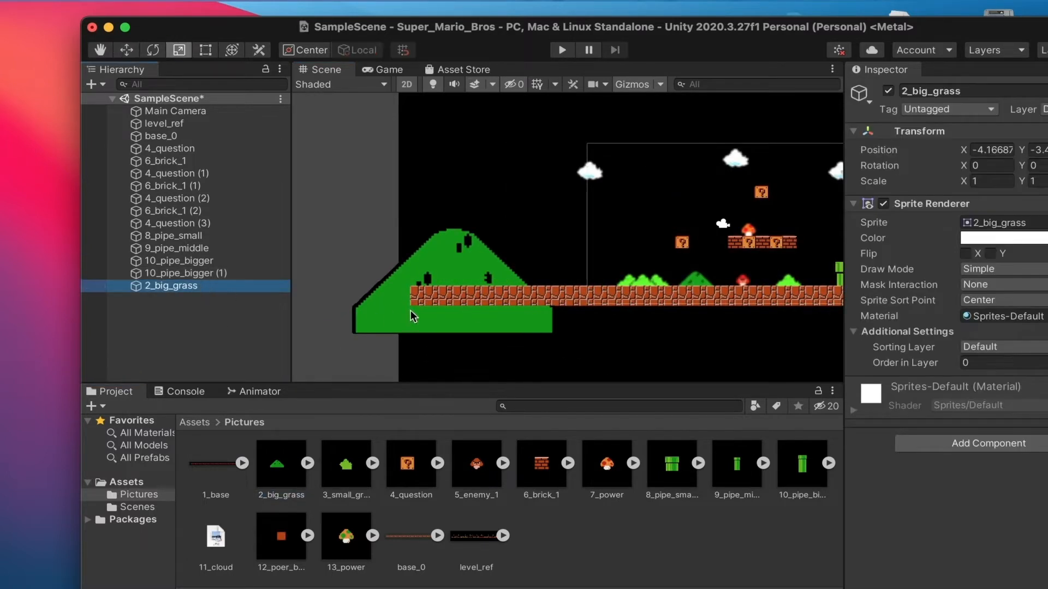
pyautogui.scroll(-4, 342, 257)
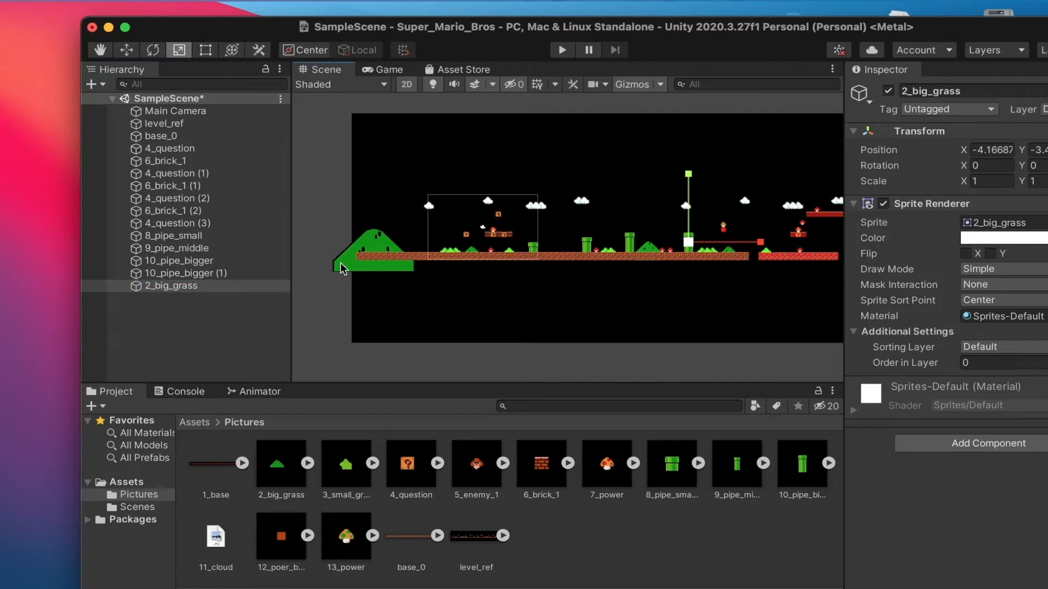
# Try moving 2_big_grass up above the level, undoing each move.
pyautogui.click(201, 295)
pyautogui.click(198, 288)
pyautogui.scroll(-1, 404, 273)
pyautogui.press('w')
pyautogui.moveTo(664, 238); pyautogui.dragTo(698, 140)
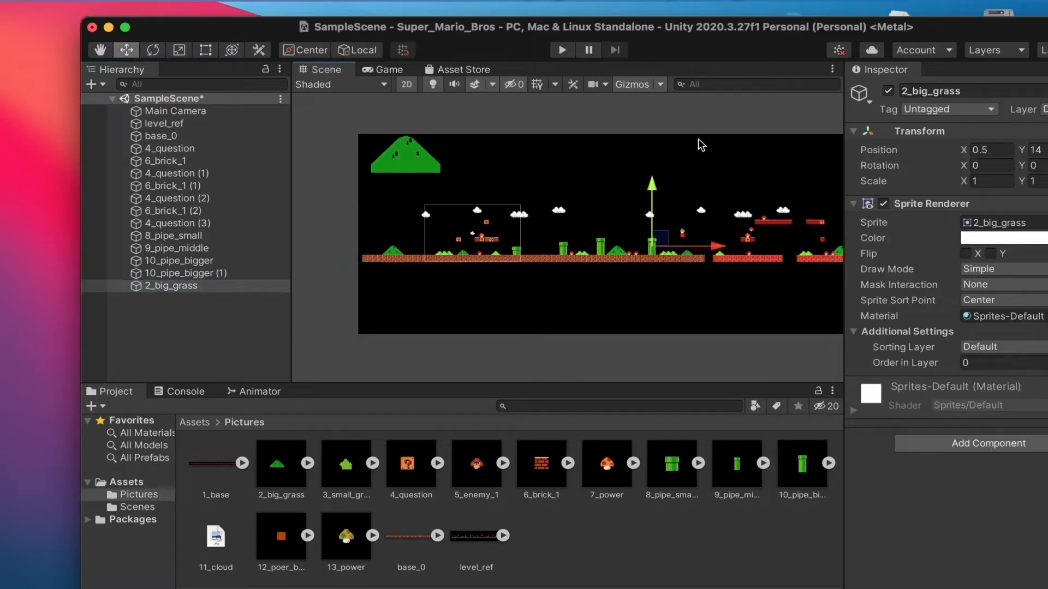
pyautogui.press('super+z')
pyautogui.moveTo(661, 240); pyautogui.dragTo(721, 122)
pyautogui.press('super+z')
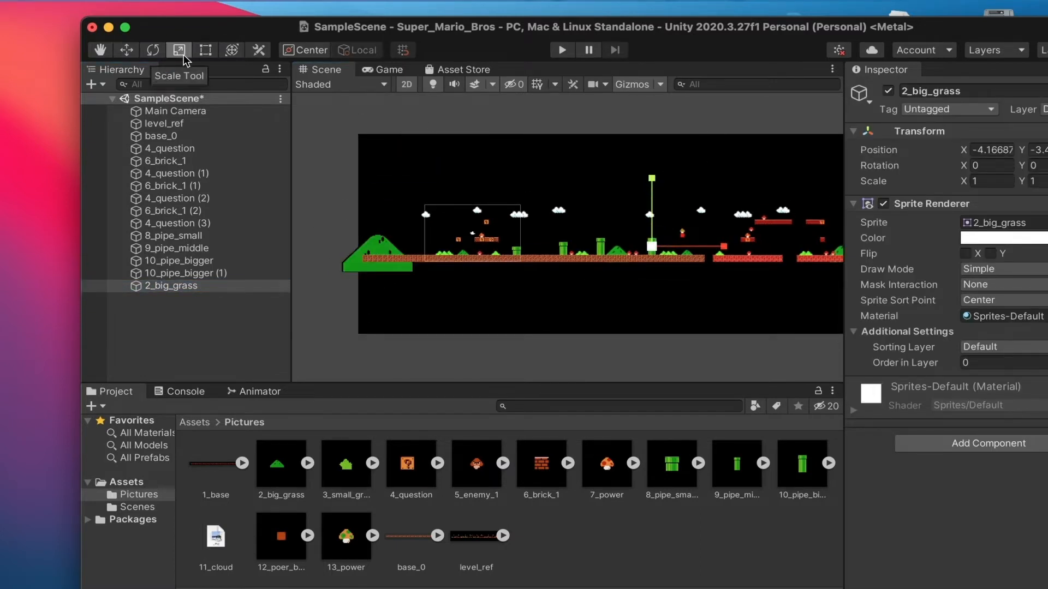
# Toggle the handle position between Pivot and Center and move 2_big_grass clear of the reference image.
pyautogui.click(179, 49)
pyautogui.click(306, 50)
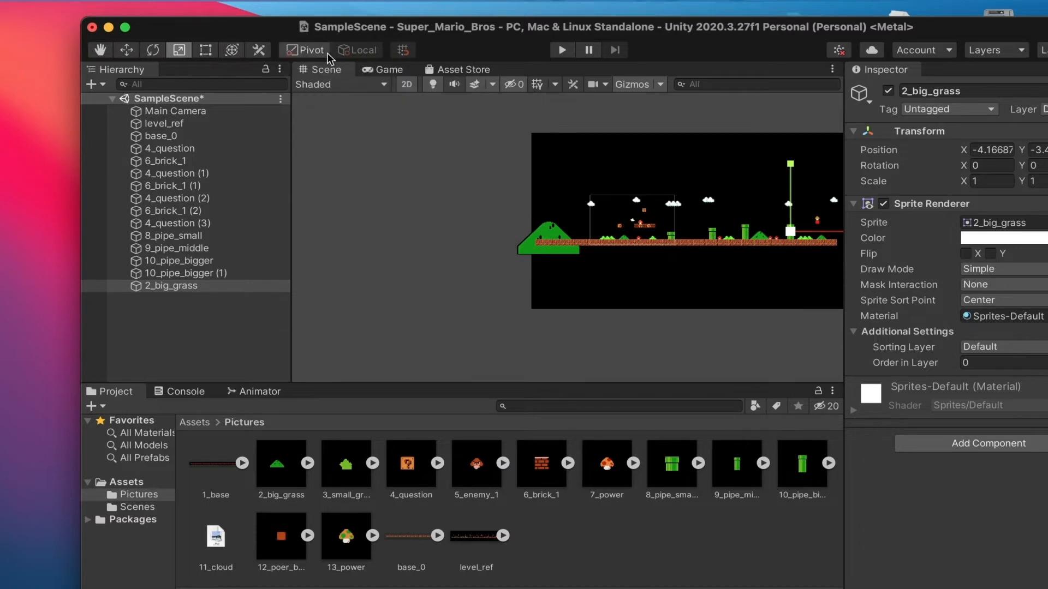
pyautogui.click(328, 54)
pyautogui.press('w')
pyautogui.moveTo(794, 226); pyautogui.dragTo(646, 235)
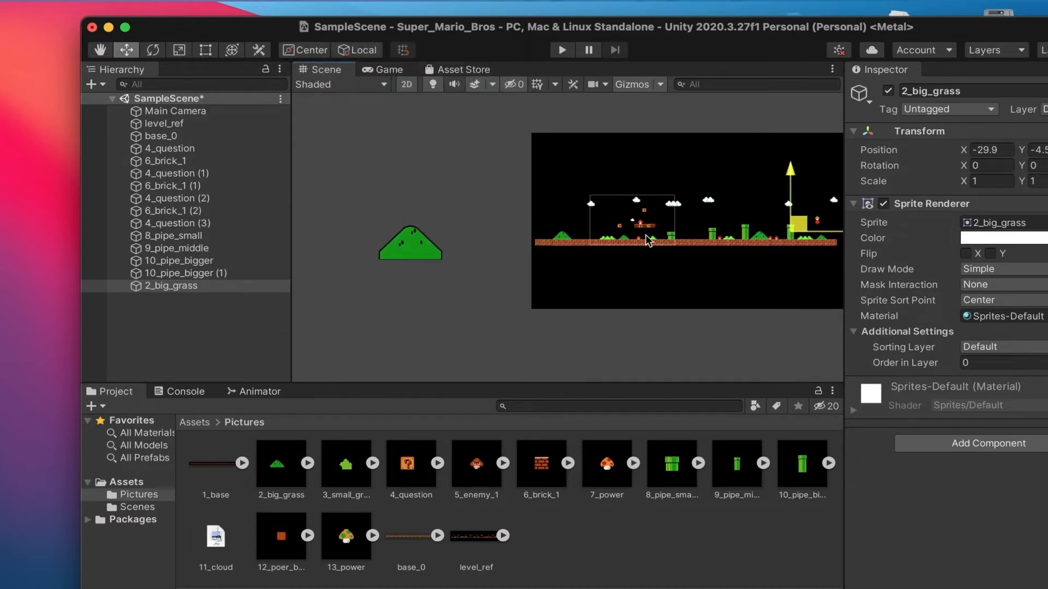
# Delete 2_big_grass from the scene.
pyautogui.click(470, 262)
pyautogui.click(180, 286)
pyautogui.rightClick(183, 285)
pyautogui.click(219, 264)
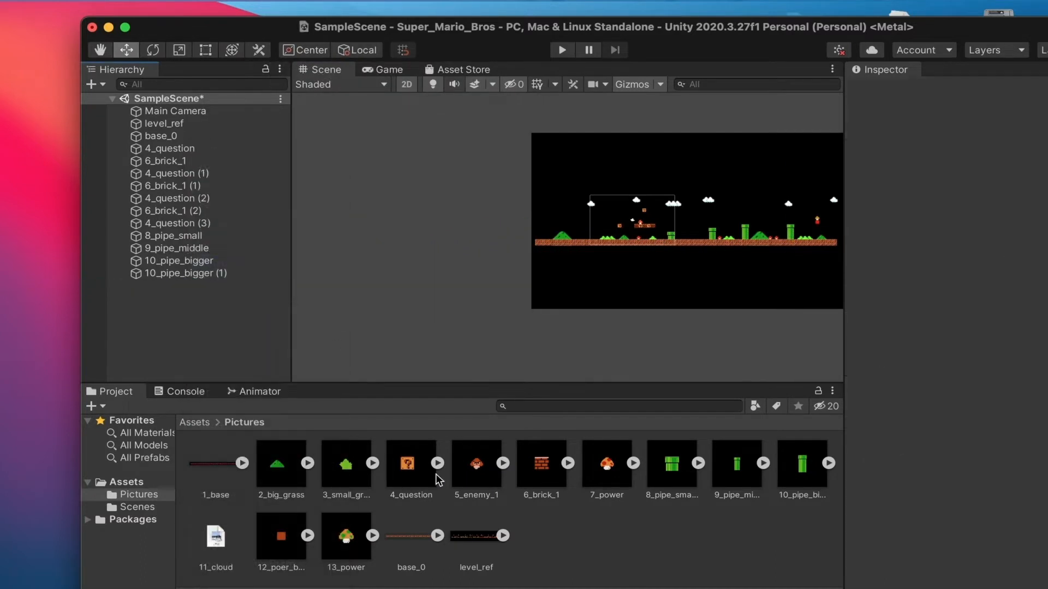
pyautogui.moveTo(227, 334); pyautogui.dragTo(227, 334)
pyautogui.moveTo(795, 225); pyautogui.dragTo(606, 189)
pyautogui.press('super+z')
pyautogui.press('super+z')
pyautogui.press('r')
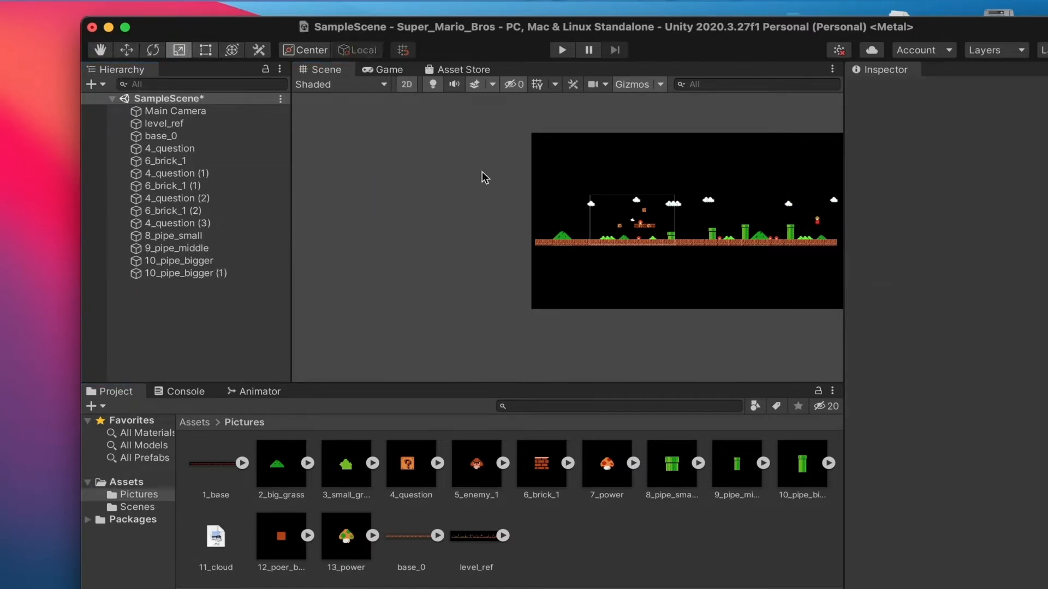
pyautogui.click(545, 241)
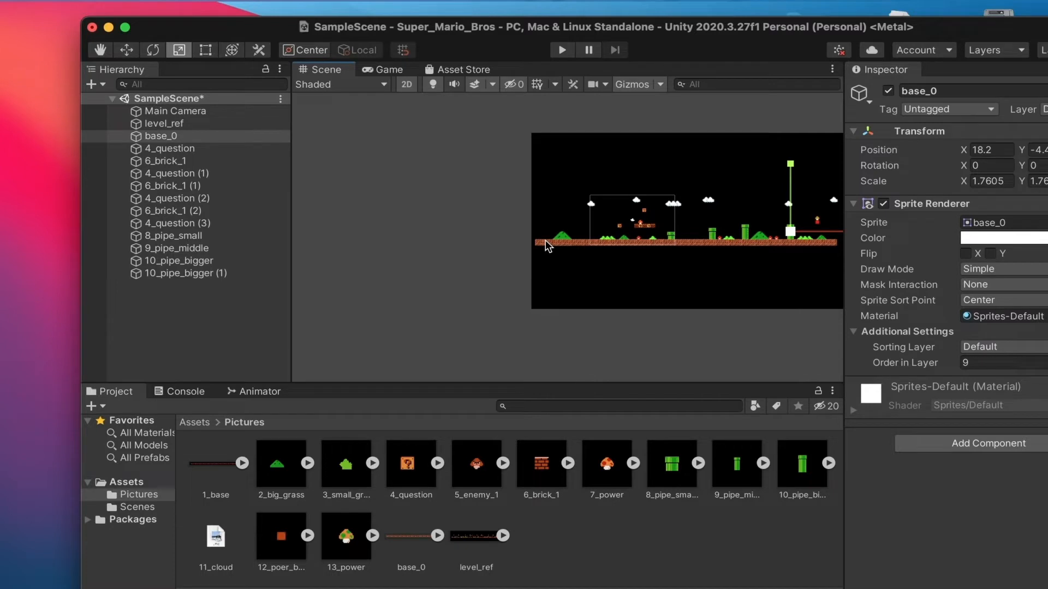
pyautogui.hscroll(5, 545, 240)
pyautogui.press('w')
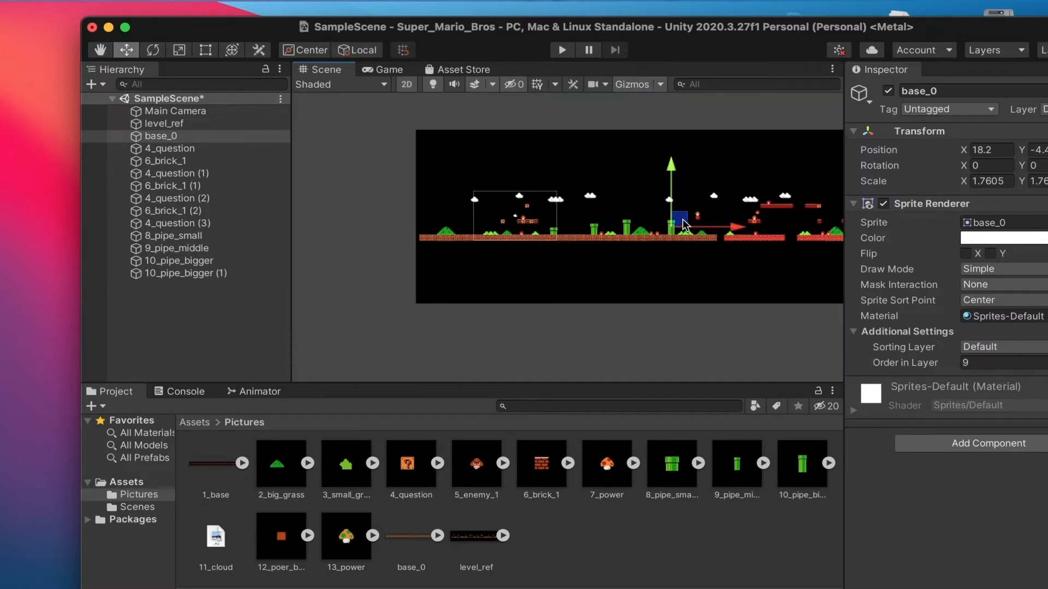
pyautogui.scroll(3, 626, 234)
pyautogui.click(626, 237)
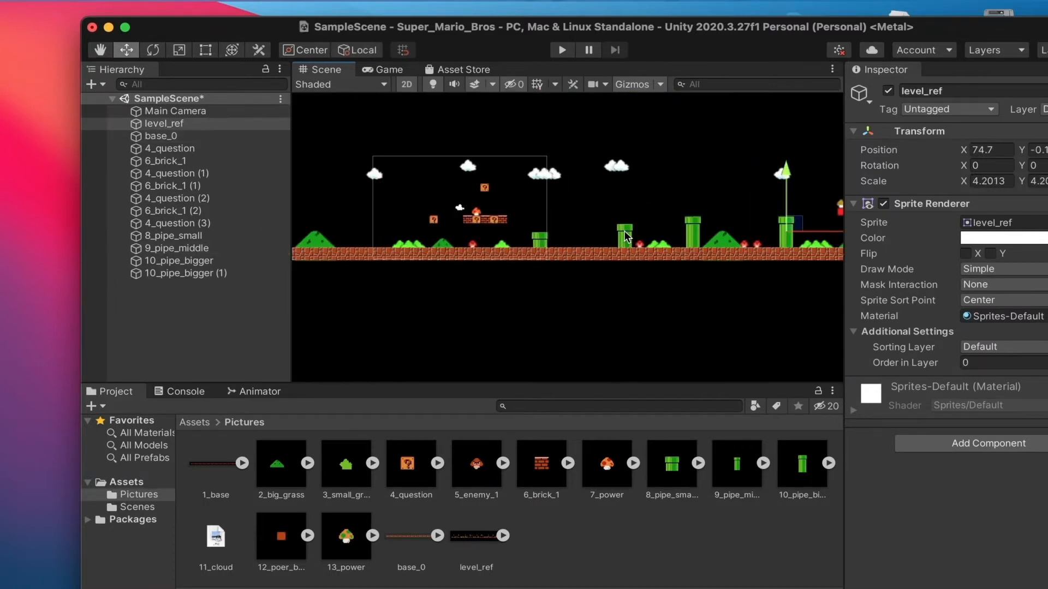
pyautogui.click(195, 148)
pyautogui.click(198, 173)
pyautogui.click(199, 199)
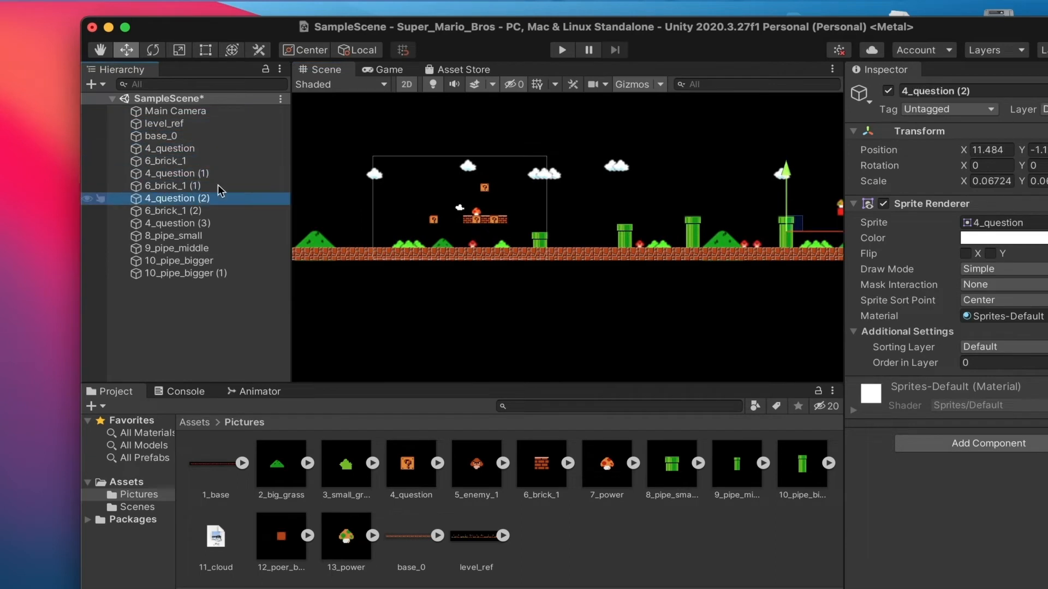
# Set the tool handle position to Pivot with local rotation and activate the Move tool.
pyautogui.click(366, 72)
pyautogui.click(334, 70)
pyautogui.click(322, 53)
pyautogui.click(349, 53)
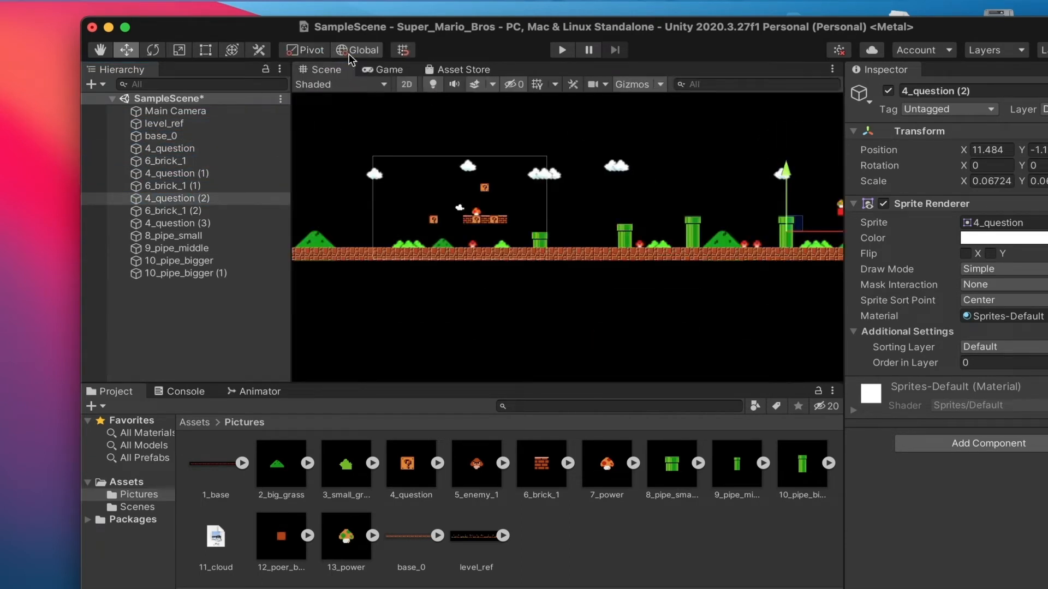
pyautogui.click(348, 53)
pyautogui.click(155, 53)
pyautogui.click(180, 52)
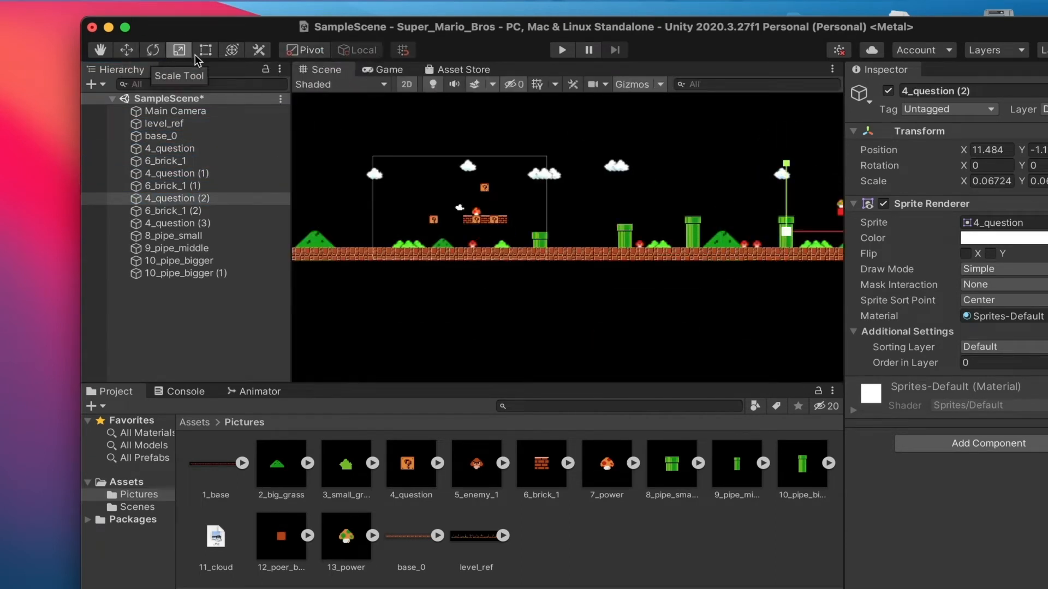
pyautogui.click(124, 53)
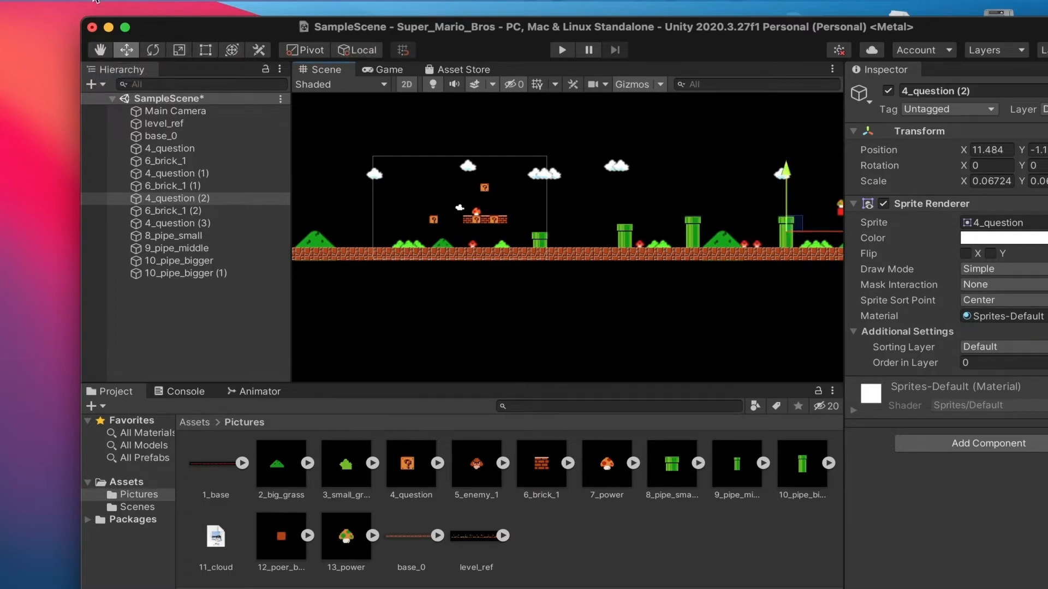
# Save the scene as Class in the project's Assets folder.
pyautogui.click(96, 0)
pyautogui.click(139, 95)
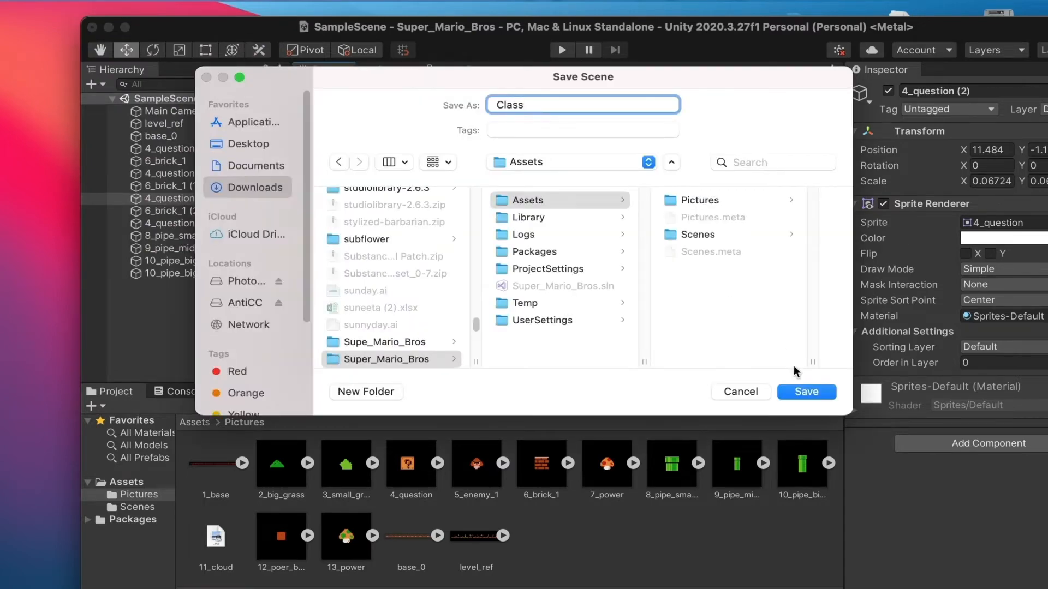
pyautogui.click(806, 391)
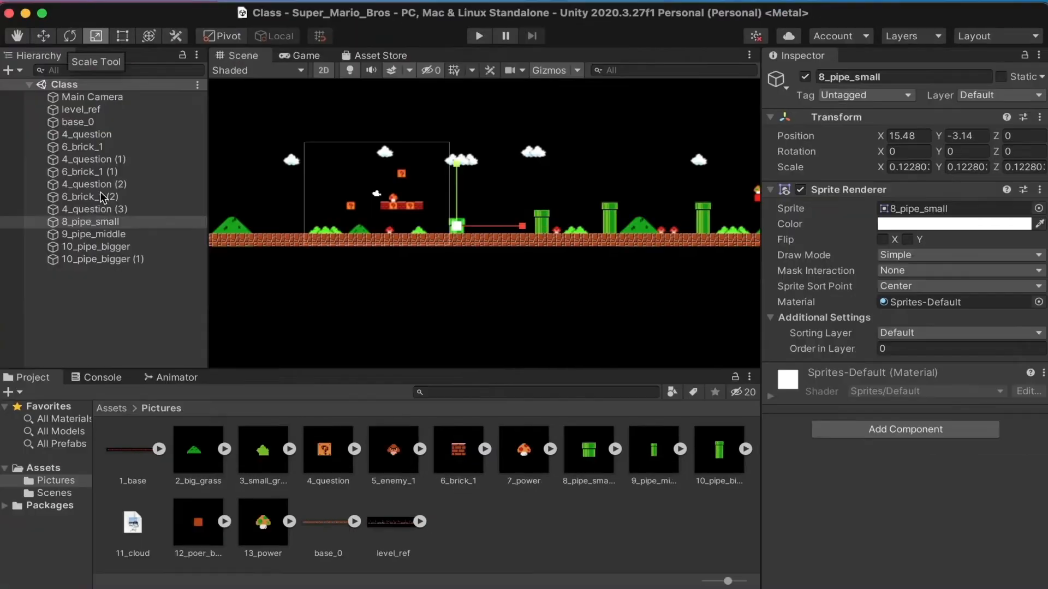
# Examine the saved Class scene in the Assets folder and the sprites placed in the level.
pyautogui.click(99, 207)
pyautogui.click(97, 186)
pyautogui.scroll(3, 287, 234)
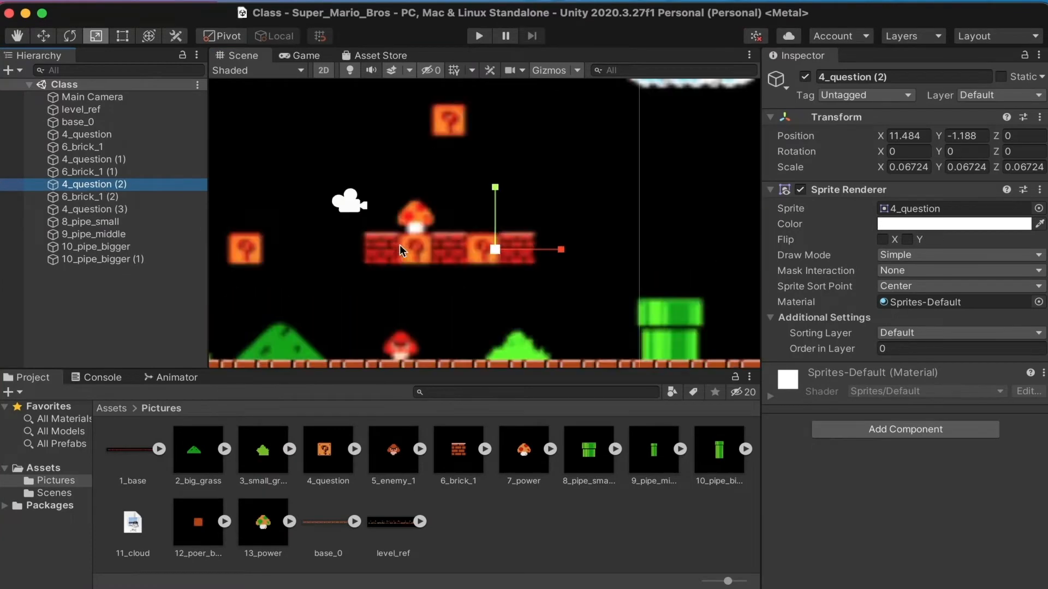
pyautogui.scroll(-5, 400, 245)
pyautogui.click(112, 409)
pyautogui.click(126, 453)
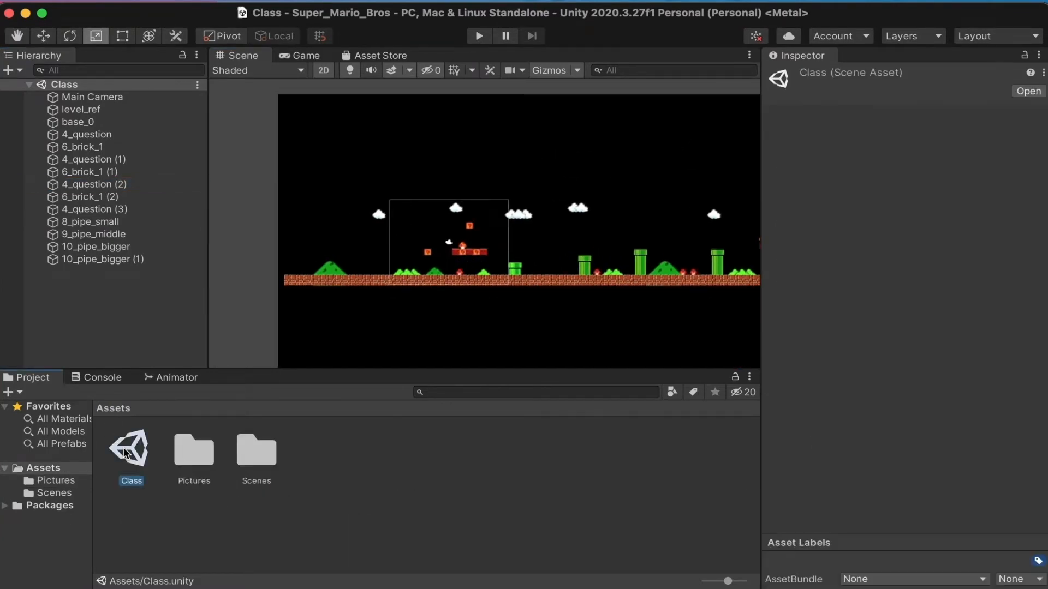
pyautogui.scroll(5, 474, 247)
pyautogui.click(134, 233)
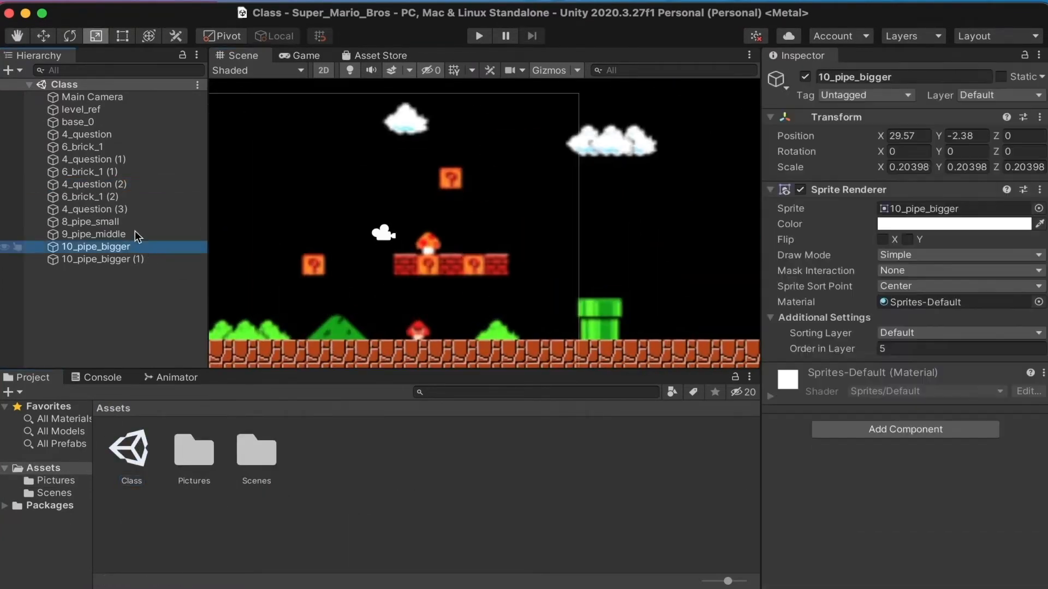
pyautogui.click(133, 209)
pyautogui.scroll(-5, 581, 269)
pyautogui.click(662, 196)
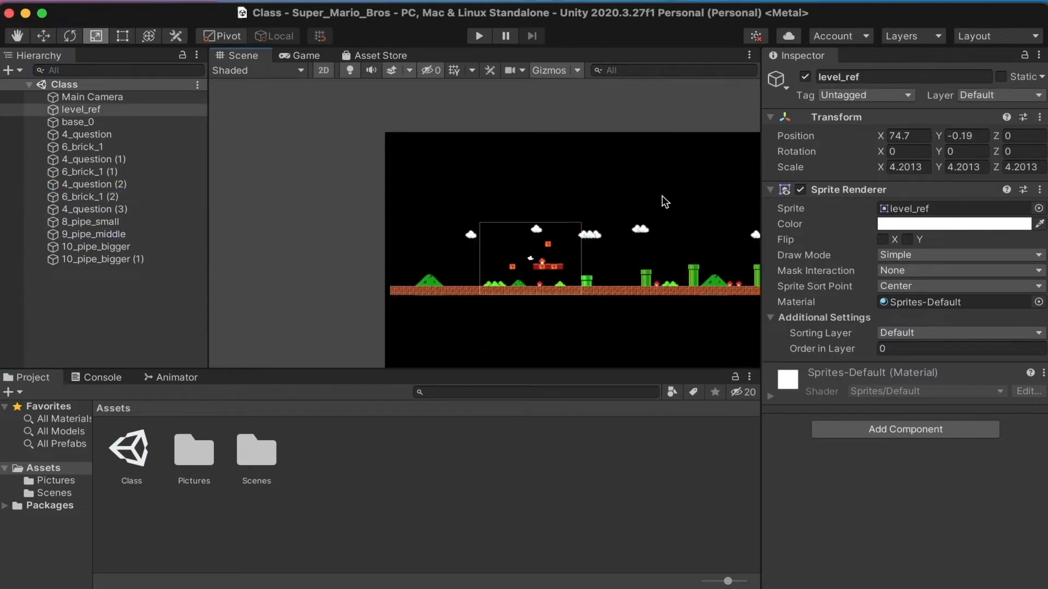
# Set the Order in Layer of 4_question (2) to 1.
pyautogui.click(94, 183)
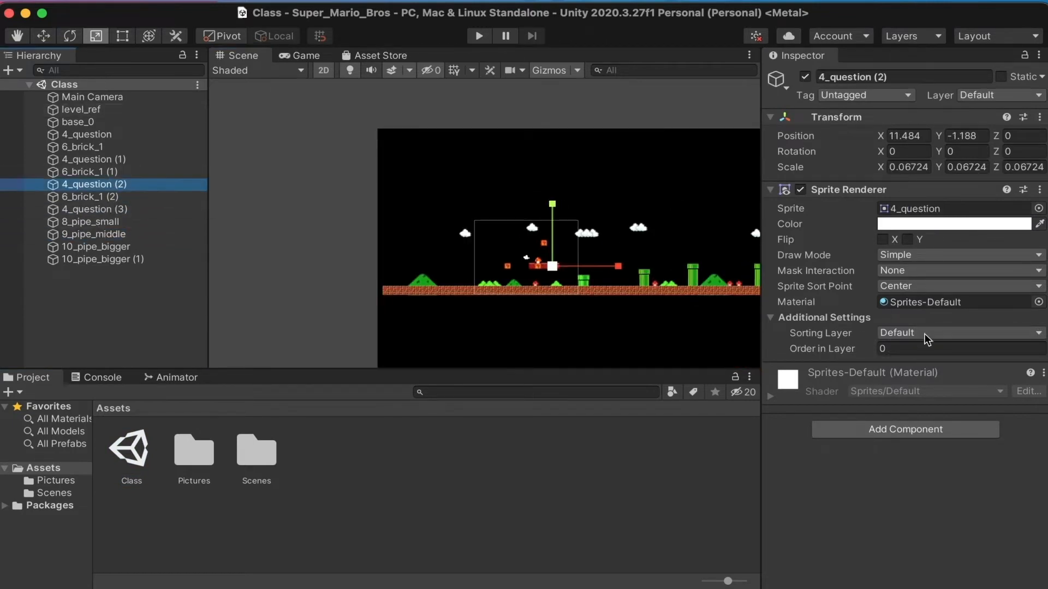
pyautogui.write('1')
pyautogui.scroll(5, 638, 296)
# Set Order in Layer to 2 for all sprites from level_ref through 10_pipe_bigger (1).
pyautogui.click(549, 276)
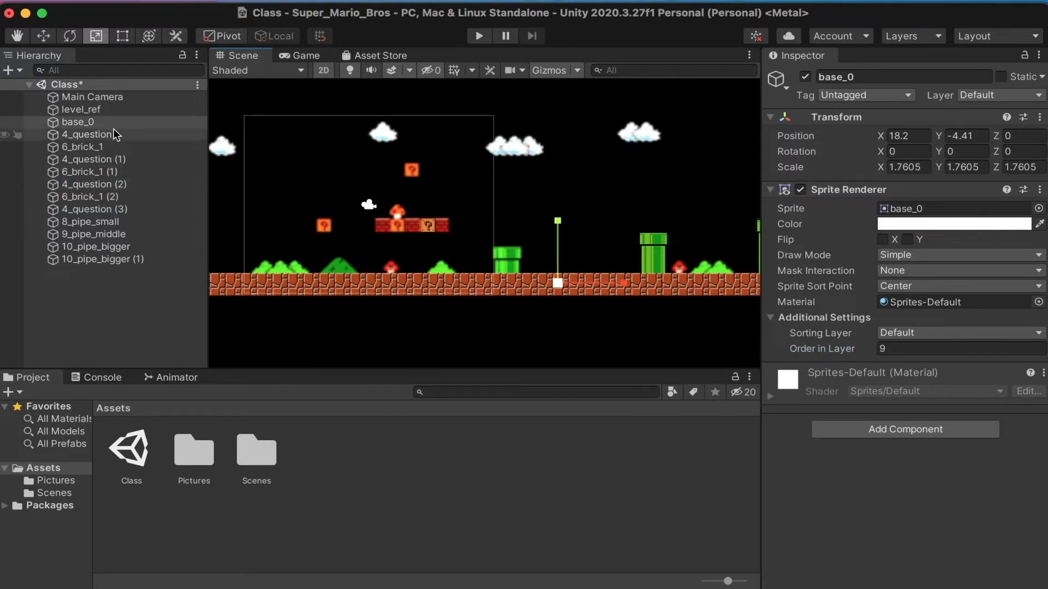
pyautogui.click(110, 110)
pyautogui.keyDown('shift'); pyautogui.click(136, 259); pyautogui.keyUp('shift')
pyautogui.click(916, 350)
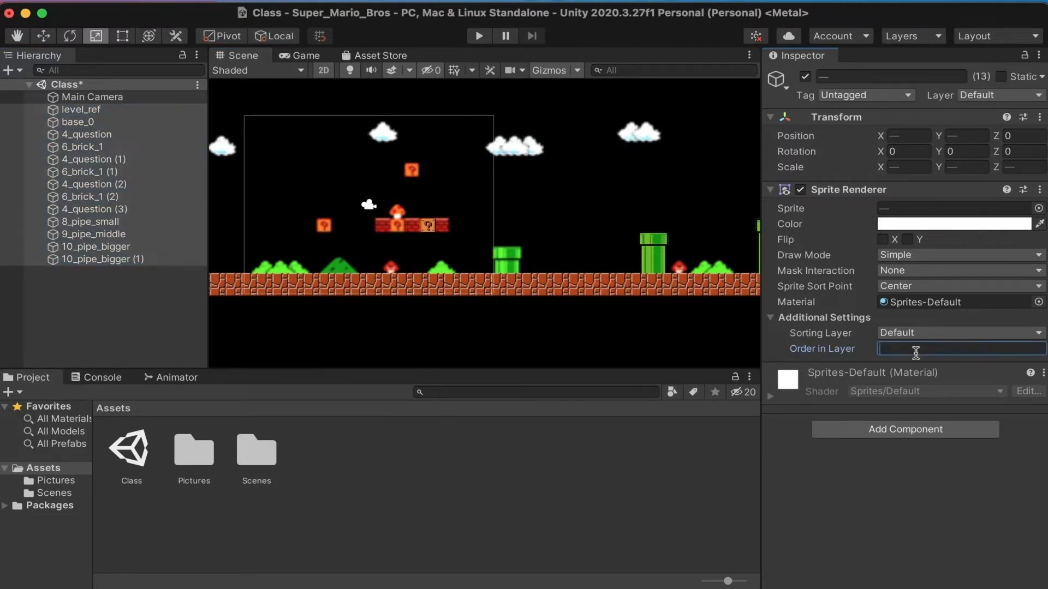
pyautogui.click(136, 263)
pyautogui.click(565, 286)
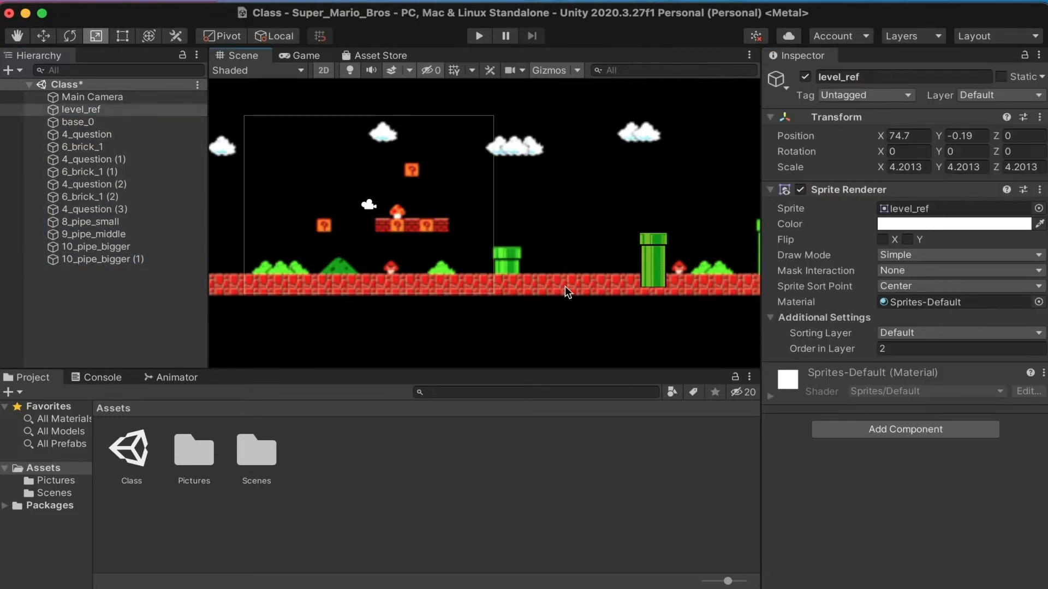
# Set base_0's Order in Layer to 9 and lower level_ref's order so it renders behind the placed sprites.
pyautogui.click(567, 286)
pyautogui.write('9')
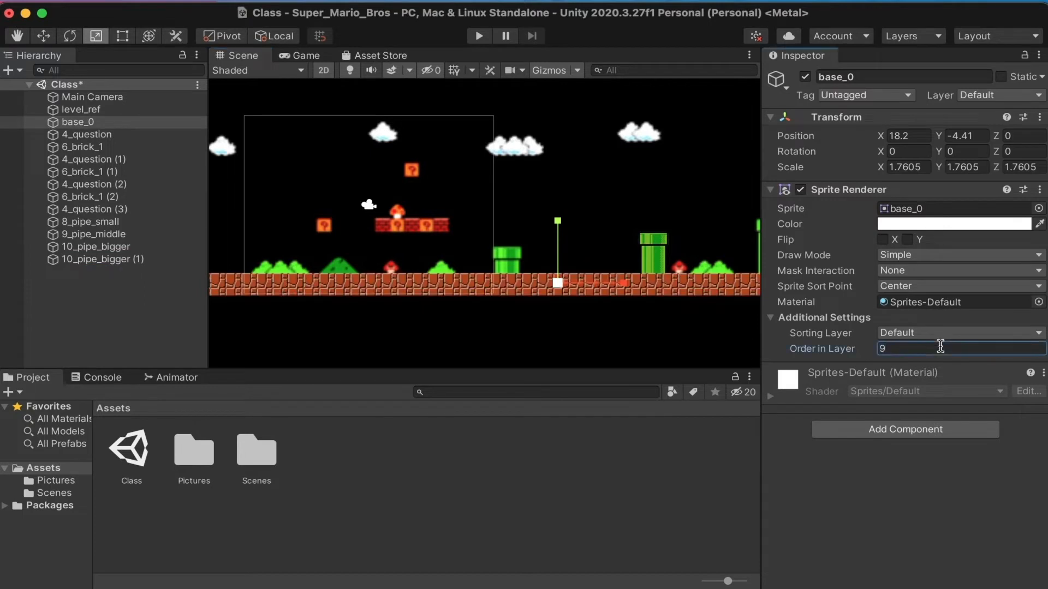
pyautogui.click(315, 320)
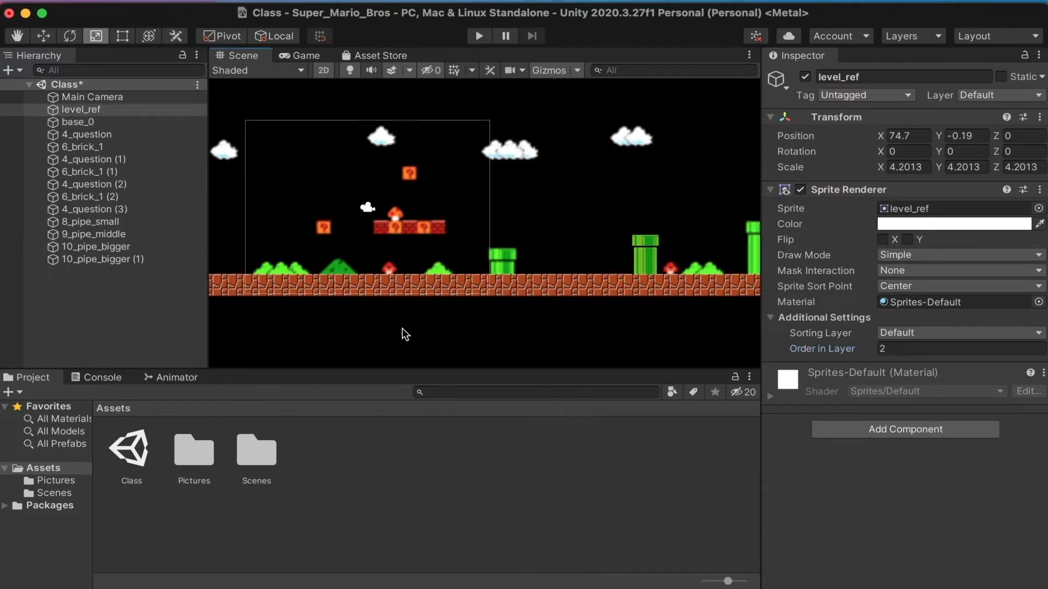
pyautogui.click(919, 350)
pyautogui.scroll(-5, 636, 271)
pyautogui.click(372, 250)
pyautogui.scroll(5, 588, 248)
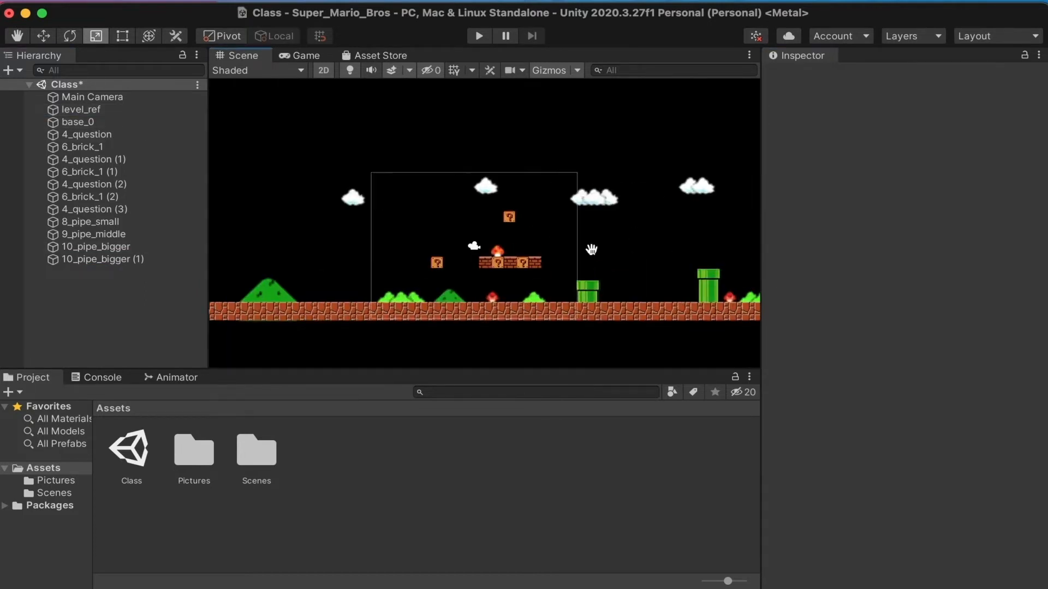
# Add the 2_big_grass sprite at the start of the ground, scaled to about 0.39, with Order in Layer 1.
pyautogui.moveTo(592, 248); pyautogui.dragTo(740, 221, button='middle')
pyautogui.doubleClick(203, 447)
pyautogui.scroll(3, 474, 261)
pyautogui.moveTo(198, 450); pyautogui.dragTo(329, 265)
pyautogui.click(898, 349)
pyautogui.write('1')
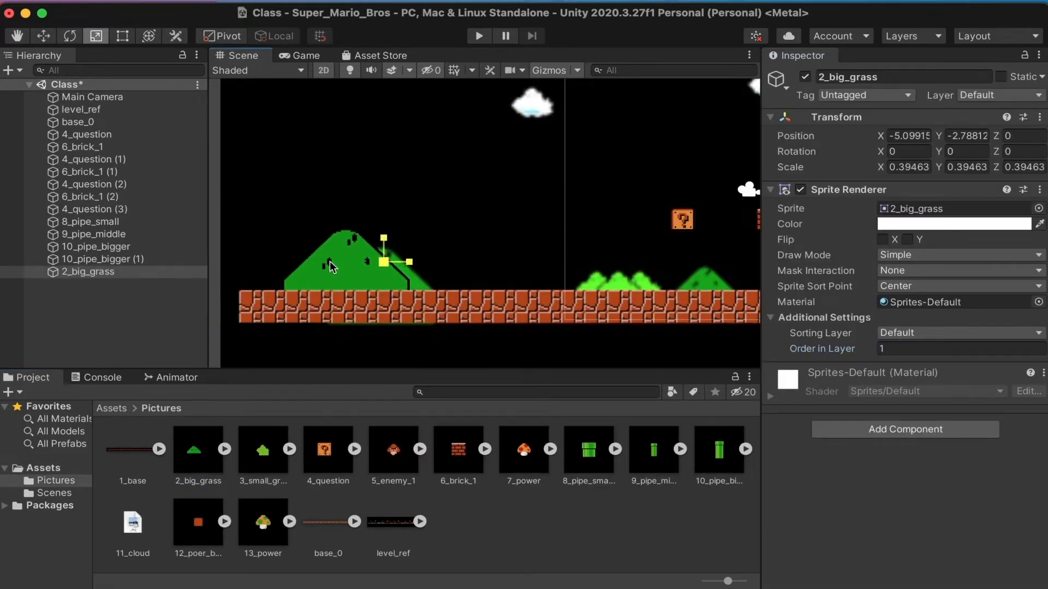
# Move 2_big_grass onto the first large hill of the reference image, at about X -3.82, Y -3.51.
pyautogui.write('w')
pyautogui.scroll(5, 400, 277)
pyautogui.moveTo(429, 254); pyautogui.dragTo(466, 269)
# Add the 3_small_grass sprite at the first bush, scaled to about 0.17, with Order in Layer 1.
pyautogui.moveTo(450, 247); pyautogui.dragTo(636, 236)
pyautogui.scroll(-3, 473, 278)
pyautogui.scroll(1, 474, 278)
pyautogui.write('1w')
pyautogui.scroll(5, 548, 293)
pyautogui.press('r')
pyautogui.press('w')
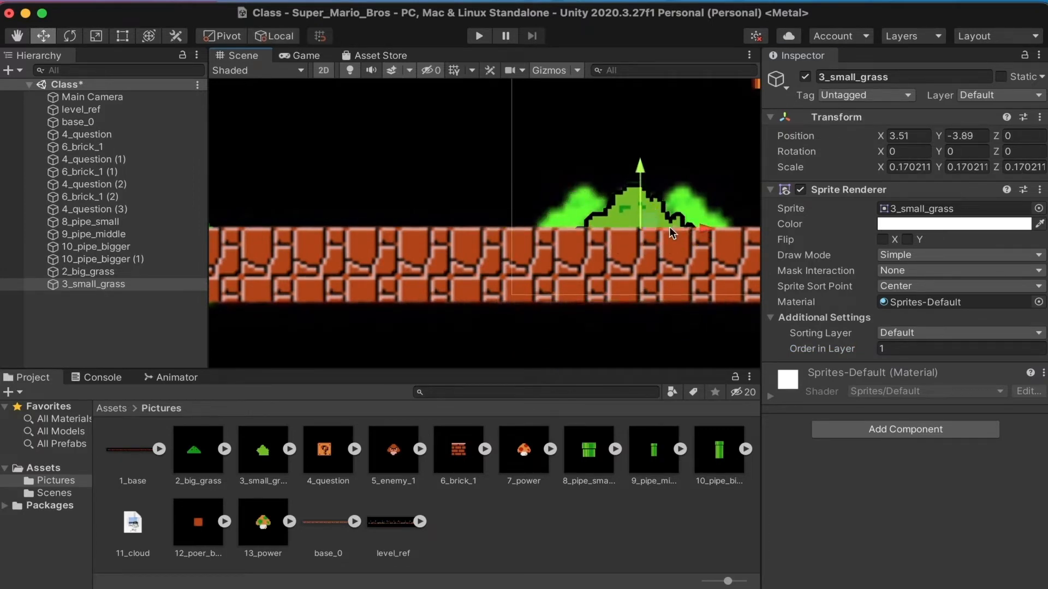
# Duplicate 3_small_grass to both sides of the first bush and set the middle one's Order in Layer to 2.
pyautogui.press('super+d')
pyautogui.moveTo(703, 228)
pyautogui.mouseDown()
pyautogui.moveTo(647, 227)
pyautogui.moveTo(704, 226)
pyautogui.mouseUp()
pyautogui.press('super+d')
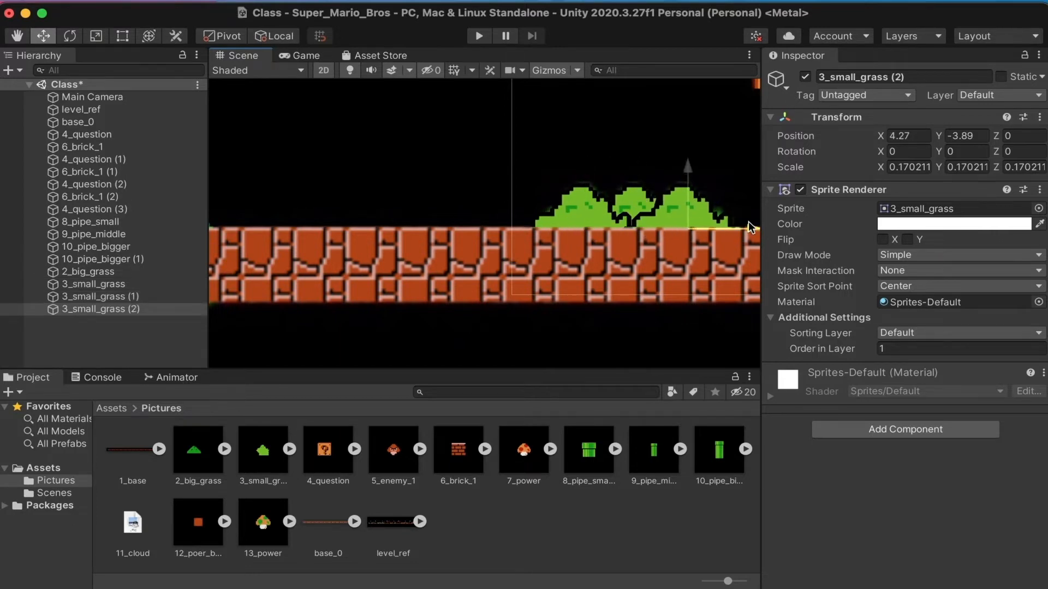
pyautogui.click(630, 213)
pyautogui.scroll(-10, 612, 276)
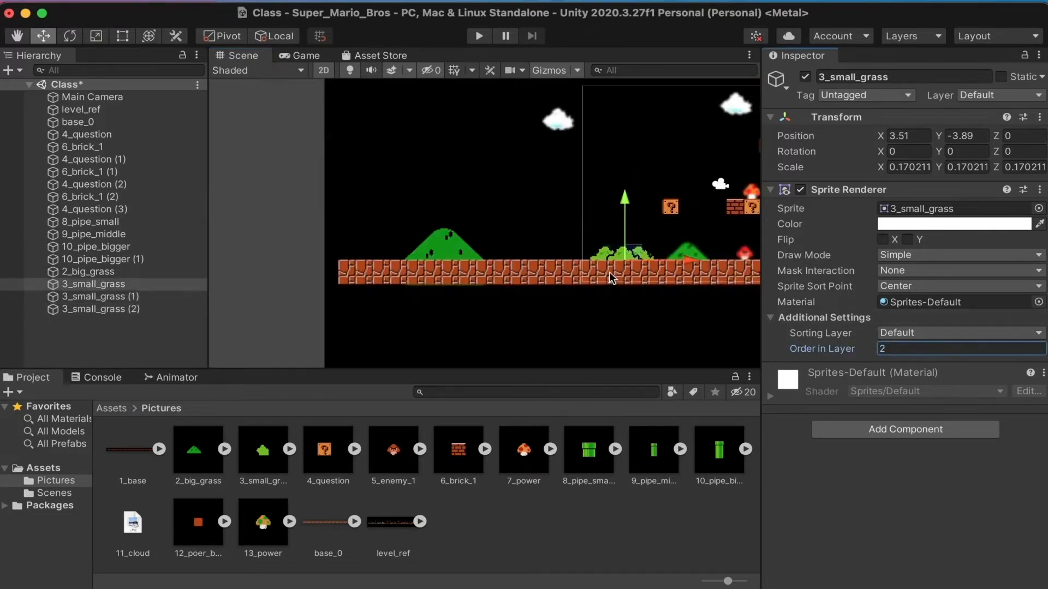
# Duplicate 2_big_grass and move the copy past the first bush toward the small hill.
pyautogui.scroll(2, 595, 272)
pyautogui.click(436, 249)
pyautogui.press('super+d')
pyautogui.moveTo(514, 254); pyautogui.dragTo(688, 257)
pyautogui.moveTo(688, 257); pyautogui.dragTo(478, 258, button='middle')
pyautogui.moveTo(478, 260); pyautogui.dragTo(552, 259)
# Scale the copied hill to about 0.21 and align it with the small hill of the reference image.
pyautogui.press('r')
pyautogui.moveTo(468, 256); pyautogui.dragTo(467, 257)
pyautogui.press('w')
pyautogui.scroll(5, 468, 258)
pyautogui.moveTo(545, 226); pyautogui.dragTo(692, 244)
pyautogui.scroll(-5, 550, 238)
# Duplicate the small hill and place the copy just before the first pipe, at about X 12.77.
pyautogui.press('super+d')
pyautogui.scroll(-5, 696, 240)
pyautogui.moveTo(614, 245); pyautogui.dragTo(450, 249, button='middle')
pyautogui.scroll(10, 401, 254)
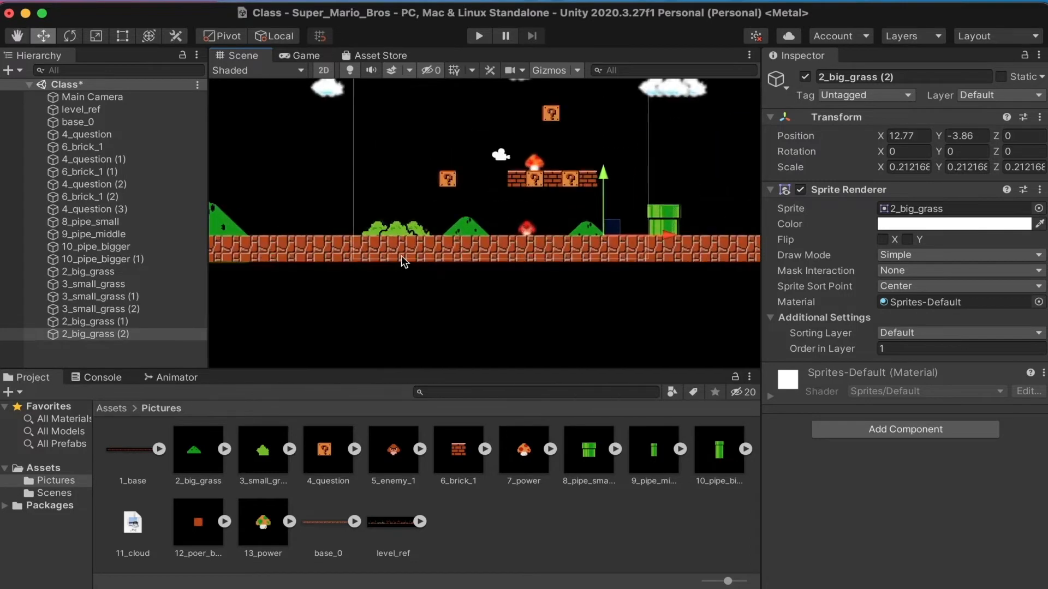
# Duplicate two of the small grass sprites and move the copies onto the bush just past the second pipe.
pyautogui.click(356, 202)
pyautogui.keyDown('shift'); pyautogui.click(383, 202); pyautogui.keyUp('shift')
pyautogui.press('super+d')
pyautogui.moveTo(457, 216); pyautogui.dragTo(648, 216)
pyautogui.scroll(-5, 635, 262)
pyautogui.moveTo(635, 273); pyautogui.dragTo(375, 285, button='middle')
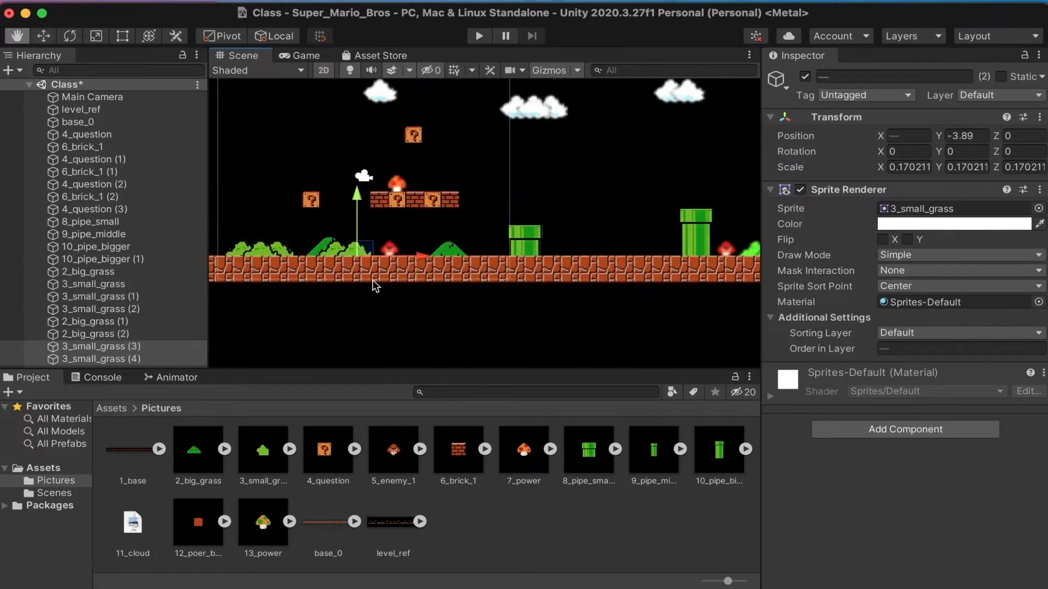
pyautogui.moveTo(412, 256); pyautogui.dragTo(683, 254)
pyautogui.moveTo(682, 255); pyautogui.dragTo(807, 277, button='middle')
# Duplicate the large hill and place the copy between the third and fourth pipes, at about X 33.63.
pyautogui.scroll(-2, 644, 277)
pyautogui.click(232, 266)
pyautogui.press('super+d')
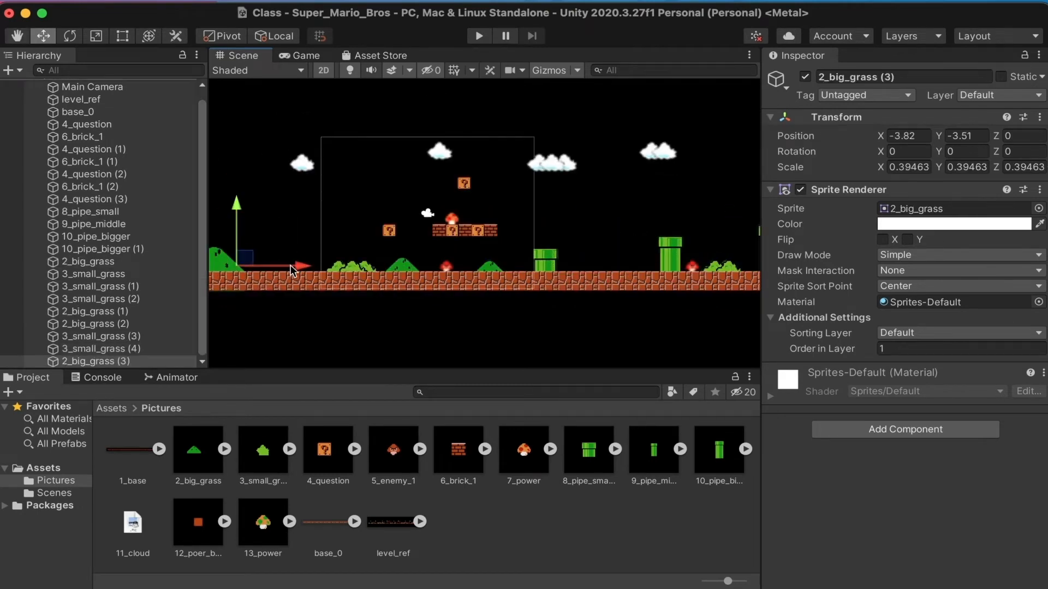
pyautogui.moveTo(295, 269); pyautogui.dragTo(610, 272)
pyautogui.scroll(-5, 644, 277)
pyautogui.moveTo(655, 278); pyautogui.dragTo(429, 296, button='middle')
pyautogui.moveTo(406, 285); pyautogui.dragTo(698, 284)
pyautogui.scroll(5, 457, 285)
pyautogui.moveTo(677, 284); pyautogui.dragTo(620, 270, button='middle')
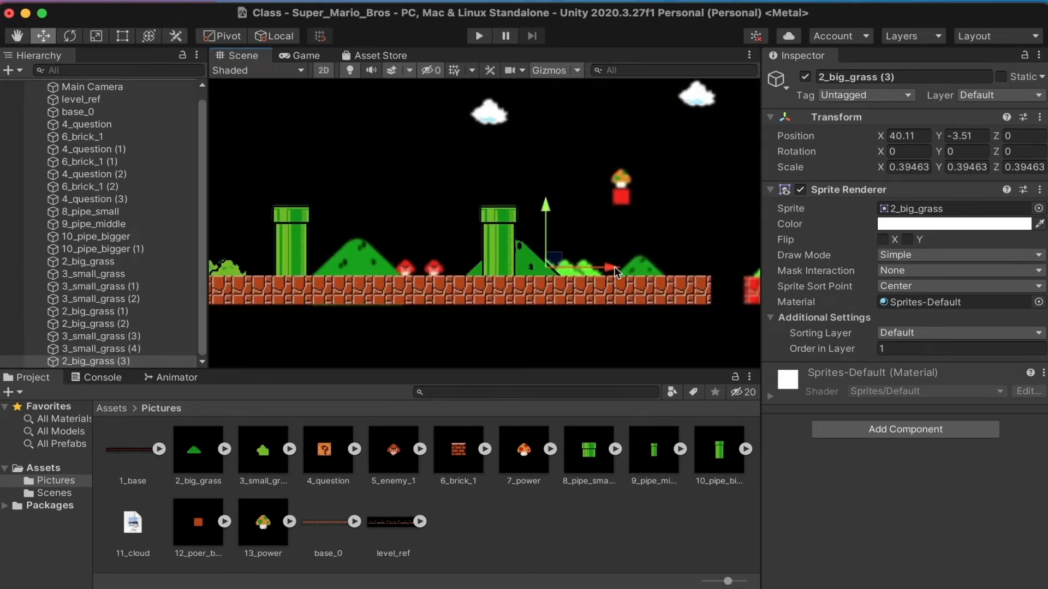
pyautogui.moveTo(612, 269); pyautogui.dragTo(457, 271)
# Duplicate the three small grass sprites that form the first bush.
pyautogui.moveTo(443, 284); pyautogui.dragTo(709, 273, button='middle')
pyautogui.moveTo(284, 265); pyautogui.dragTo(541, 252, button='middle')
pyautogui.scroll(5, 541, 252)
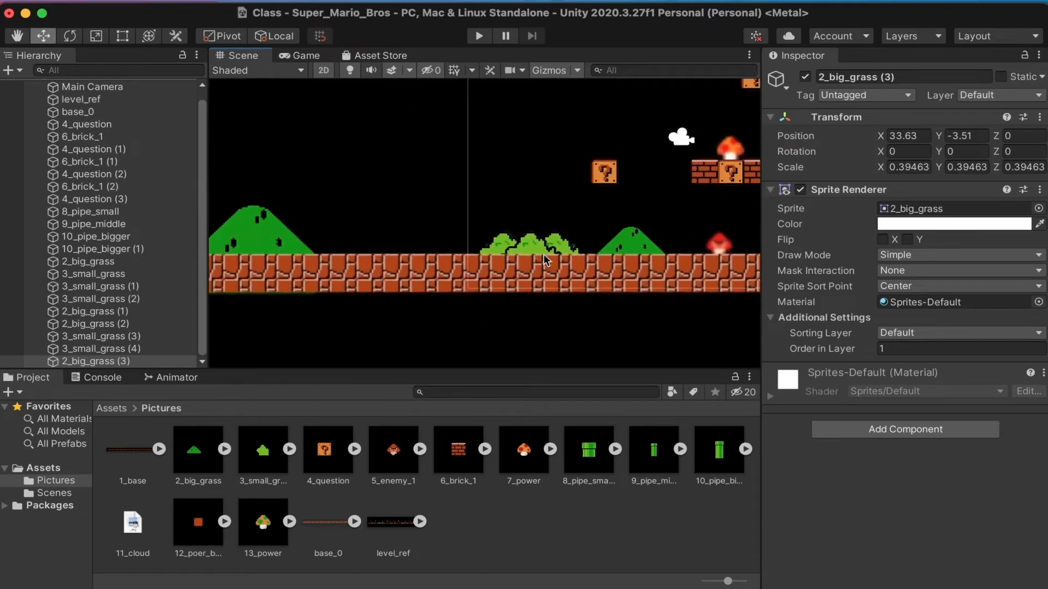
pyautogui.click(521, 240)
pyautogui.keyDown('shift'); pyautogui.click(488, 236); pyautogui.keyUp('shift')
pyautogui.keyDown('shift'); pyautogui.click(569, 238); pyautogui.keyUp('shift')
pyautogui.press('super+d')
# Move the three copied grass sprites along the ground onto the bush just past the fourth pipe.
pyautogui.moveTo(591, 256); pyautogui.dragTo(681, 258)
pyautogui.moveTo(685, 260); pyautogui.dragTo(367, 269, button='middle')
pyautogui.scroll(-5, 367, 269)
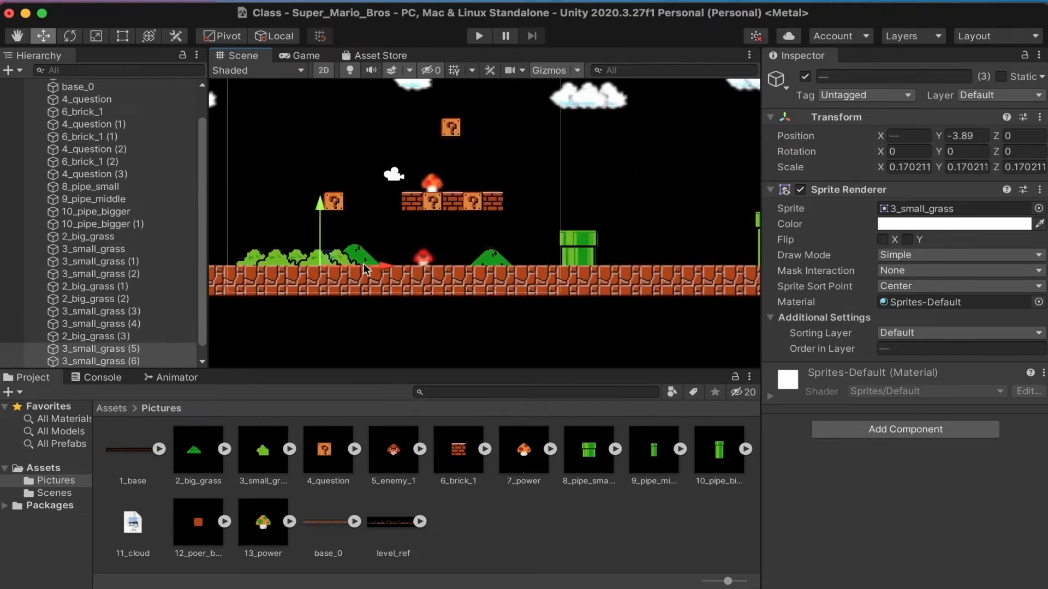
pyautogui.moveTo(395, 270); pyautogui.dragTo(601, 271)
pyautogui.moveTo(599, 271); pyautogui.dragTo(446, 272, button='middle')
pyautogui.moveTo(447, 269); pyautogui.dragTo(616, 269)
pyautogui.moveTo(617, 270); pyautogui.dragTo(404, 282, button='middle')
pyautogui.moveTo(404, 282); pyautogui.dragTo(638, 282)
pyautogui.moveTo(648, 283); pyautogui.dragTo(477, 301, button='middle')
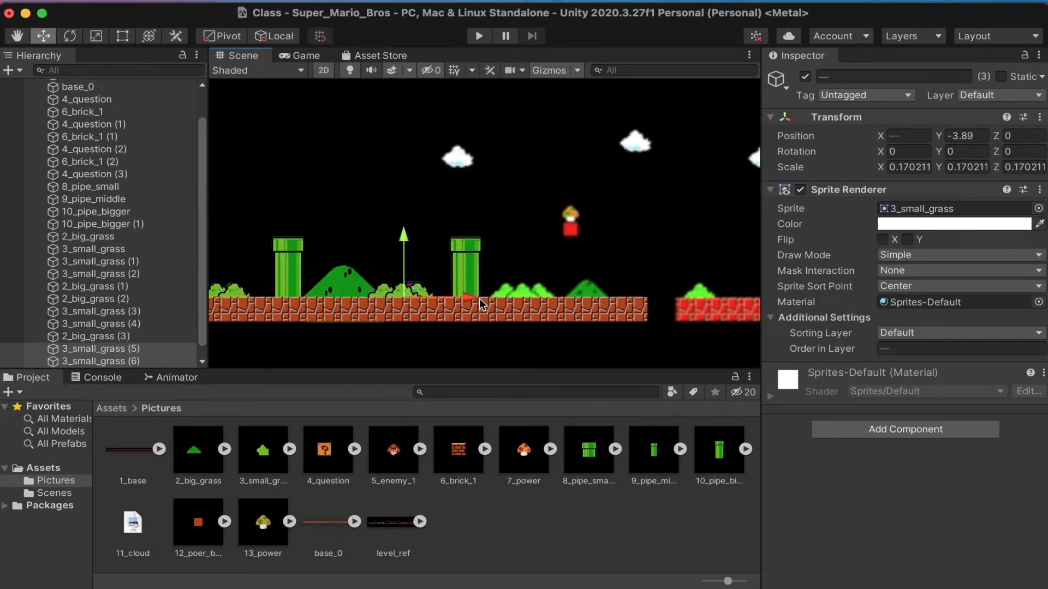
pyautogui.moveTo(470, 299); pyautogui.dragTo(585, 298)
# Duplicate the small hill before the first pipe and move the copy near the end of the first ground section.
pyautogui.moveTo(544, 297); pyautogui.dragTo(719, 290, button='middle')
pyautogui.moveTo(351, 292); pyautogui.dragTo(413, 279, button='middle')
pyautogui.scroll(-3, 414, 279)
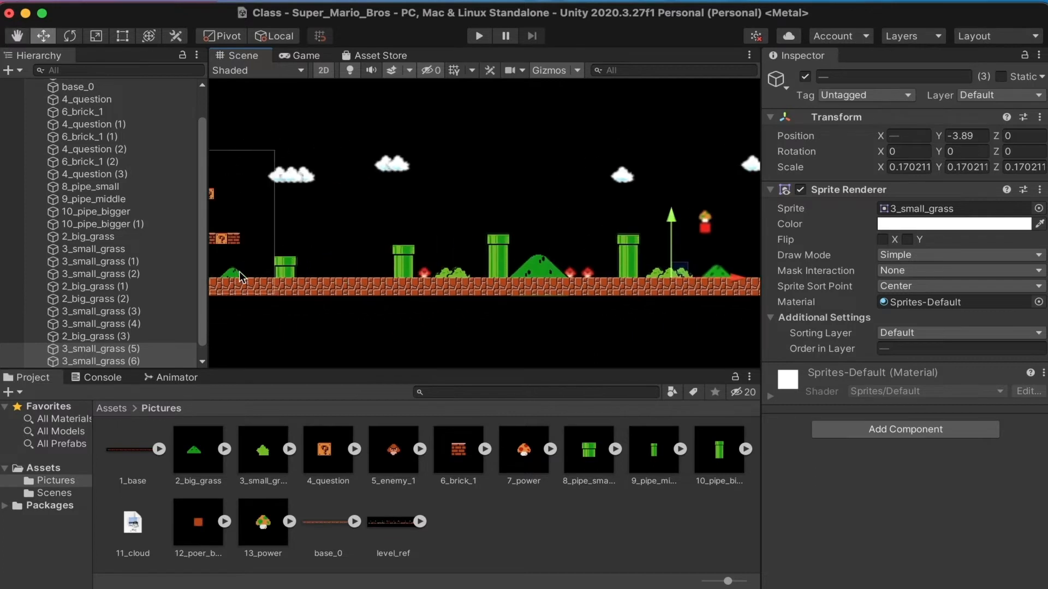
pyautogui.click(235, 273)
pyautogui.press('super+d')
pyautogui.moveTo(309, 277); pyautogui.dragTo(738, 277)
pyautogui.moveTo(628, 287); pyautogui.dragTo(324, 292, button='middle')
pyautogui.moveTo(430, 282); pyautogui.dragTo(477, 283)
# Raise the copied small hill slightly to align it with the reference hill.
pyautogui.scroll(8, 449, 283)
pyautogui.moveTo(340, 247); pyautogui.dragTo(445, 236, button='middle')
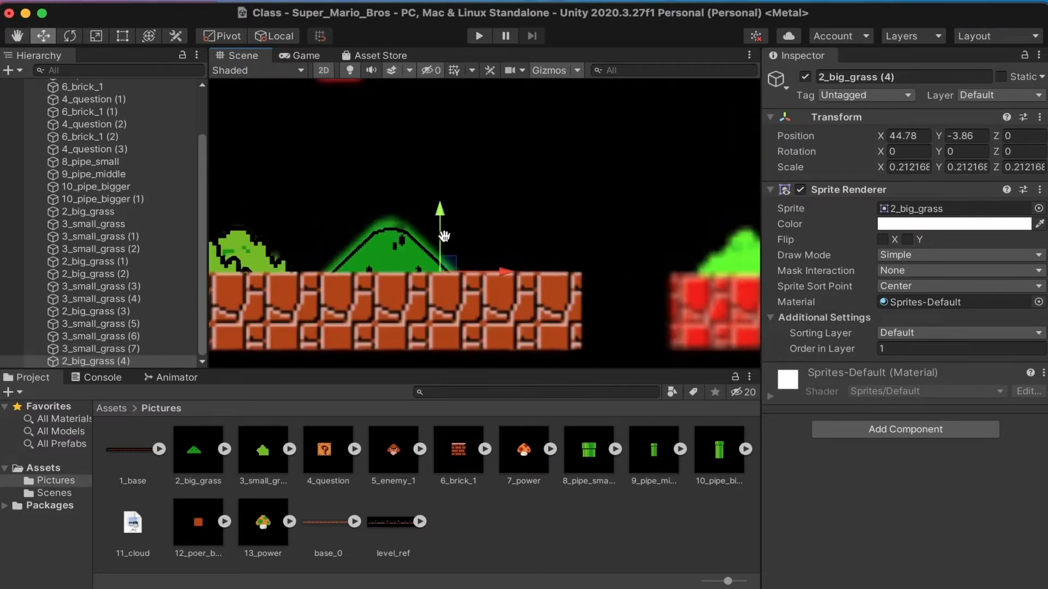
pyautogui.moveTo(440, 210); pyautogui.dragTo(441, 203)
# Duplicate one 3_small_grass and place the copy at the start of the second ground section, at about X 49.58.
pyautogui.scroll(-3, 439, 210)
pyautogui.moveTo(436, 232); pyautogui.dragTo(467, 231, button='middle')
pyautogui.click(281, 243)
pyautogui.press('super+d')
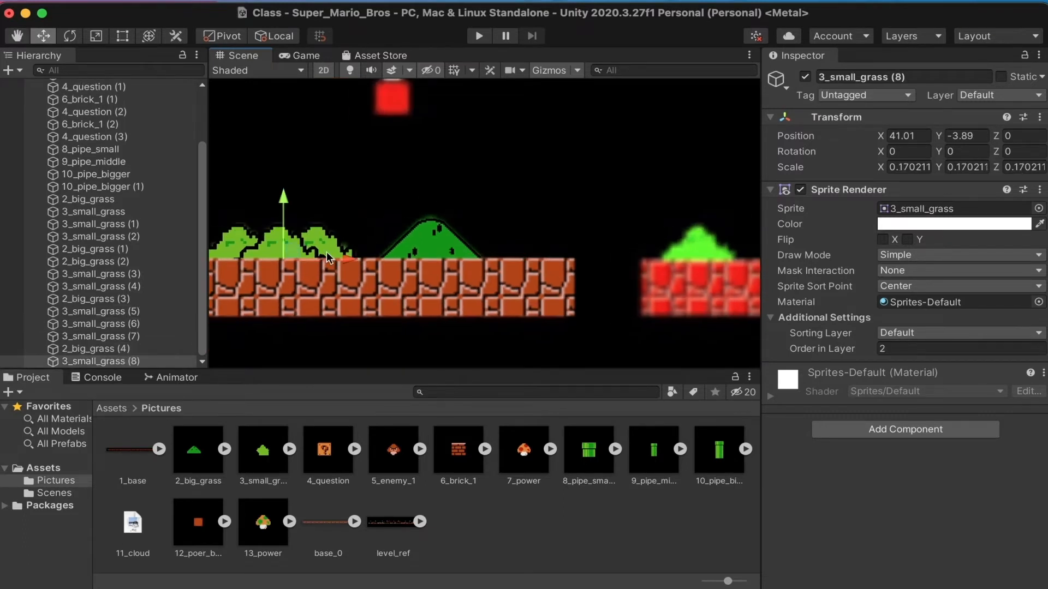
pyautogui.moveTo(342, 257); pyautogui.dragTo(762, 261)
pyautogui.scroll(-10, 404, 276)
pyautogui.moveTo(650, 269); pyautogui.dragTo(455, 264, button='middle')
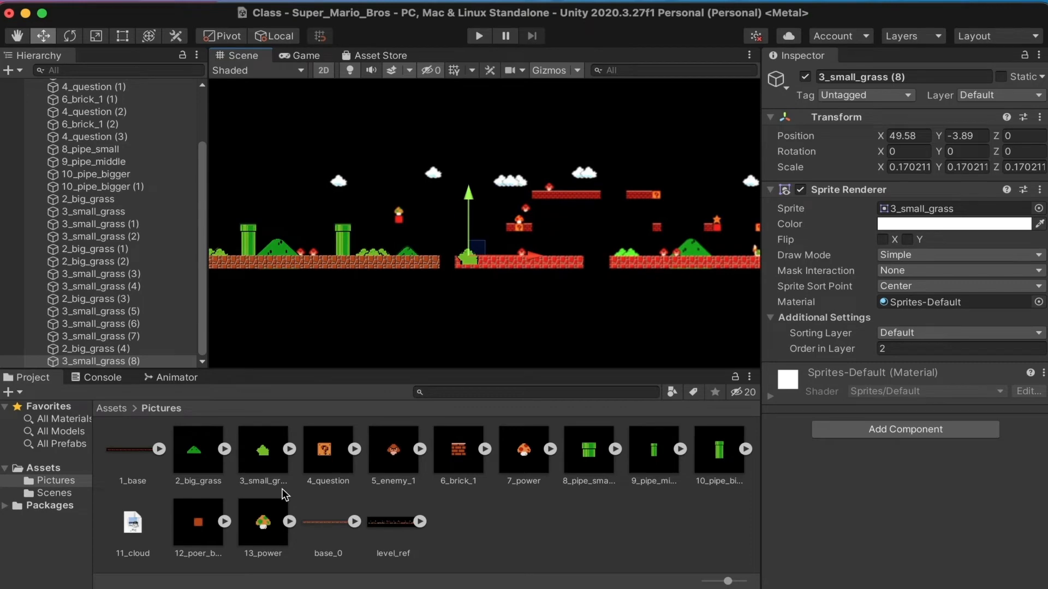
pyautogui.scroll(6, 348, 220)
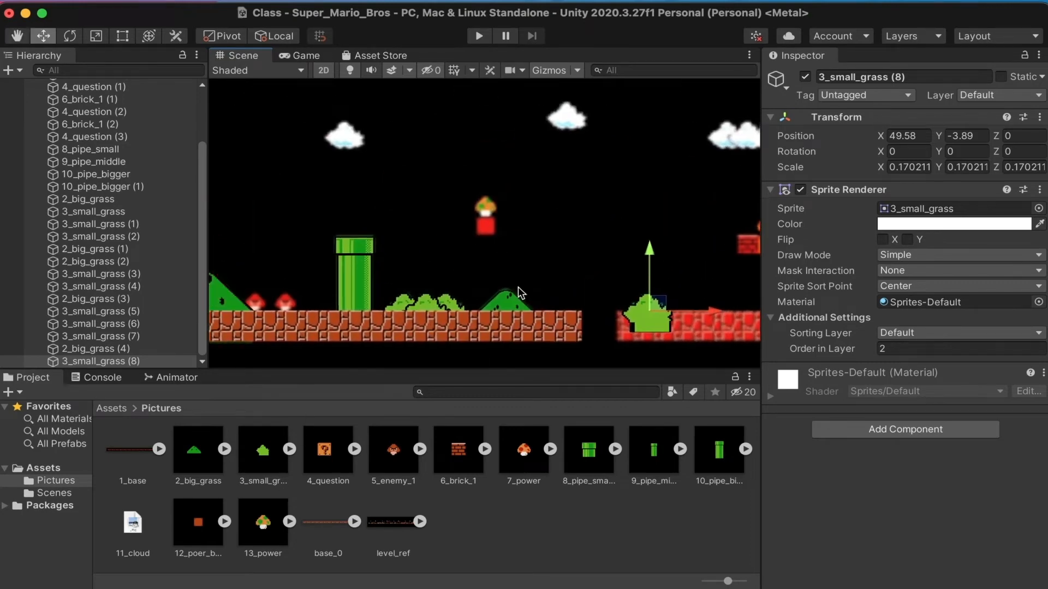
pyautogui.click(268, 525)
pyautogui.scroll(-7, 572, 320)
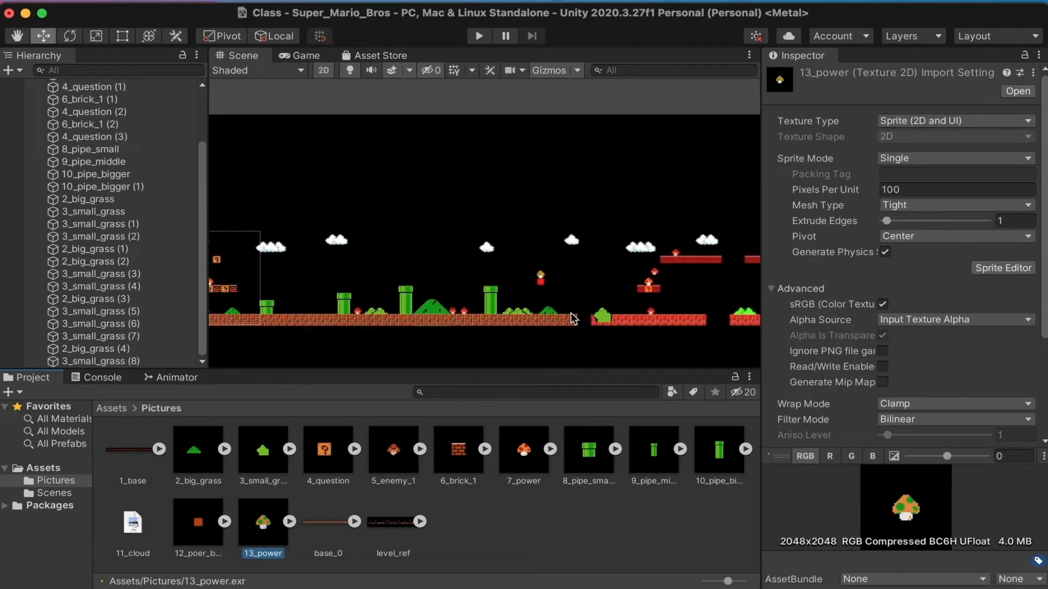
# Duplicate the first row of five brick and question blocks and move the copy over the second ground section.
pyautogui.moveTo(276, 328); pyautogui.dragTo(542, 371, button='middle')
pyautogui.scroll(9, 497, 300)
pyautogui.click(418, 246)
pyautogui.keyDown('shift'); pyautogui.click(462, 254); pyautogui.keyUp('shift')
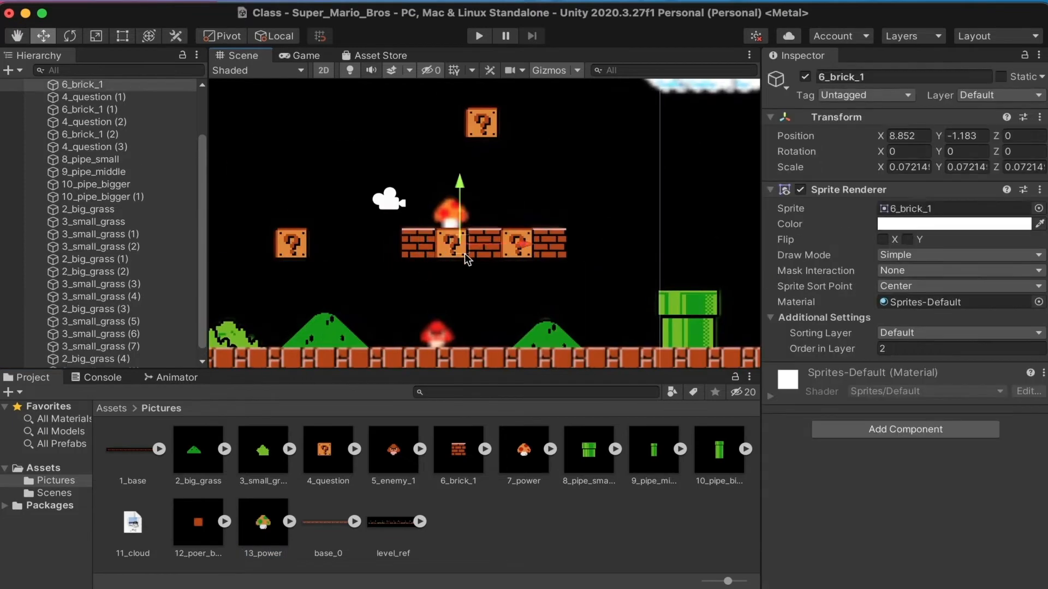
pyautogui.keyDown('shift'); pyautogui.click(493, 252); pyautogui.keyUp('shift')
pyautogui.keyDown('shift'); pyautogui.click(524, 255); pyautogui.keyUp('shift')
pyautogui.keyDown('shift'); pyautogui.click(539, 255); pyautogui.keyUp('shift')
pyautogui.scroll(-4, 546, 255)
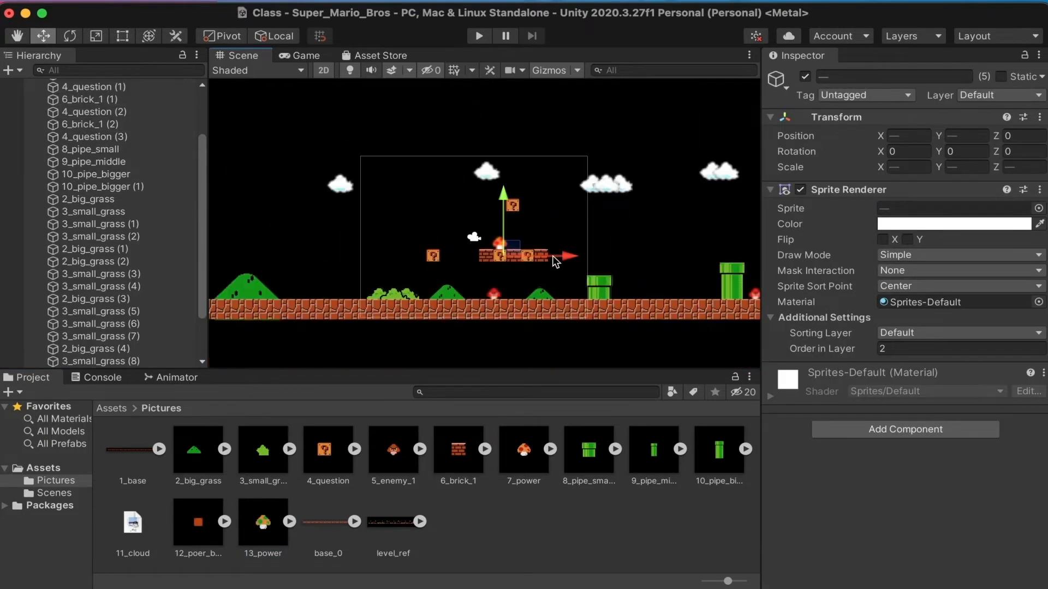
pyautogui.moveTo(484, 266); pyautogui.dragTo(421, 262, button='middle')
pyautogui.moveTo(421, 258); pyautogui.dragTo(663, 260)
pyautogui.moveTo(663, 260); pyautogui.dragTo(390, 263, button='middle')
pyautogui.moveTo(390, 263); pyautogui.dragTo(674, 264)
pyautogui.moveTo(674, 264); pyautogui.dragTo(507, 268, button='middle')
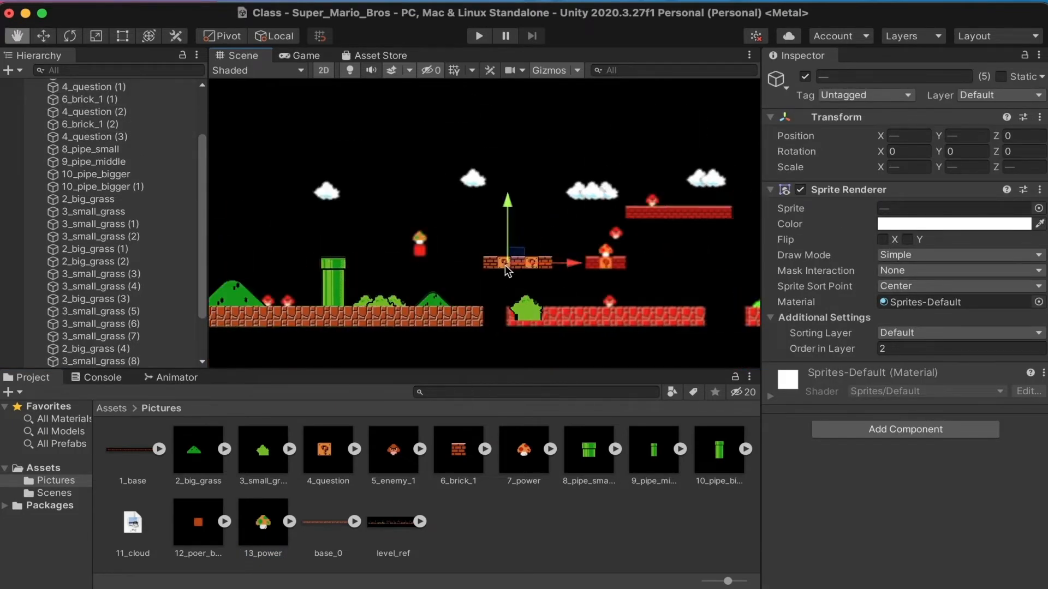
# Move the copied five-block row onto the reference platform beneath the power-up mushroom.
pyautogui.scroll(5, 506, 268)
pyautogui.moveTo(435, 257); pyautogui.dragTo(624, 245)
pyautogui.scroll(5, 650, 263)
pyautogui.scroll(-8, 624, 253)
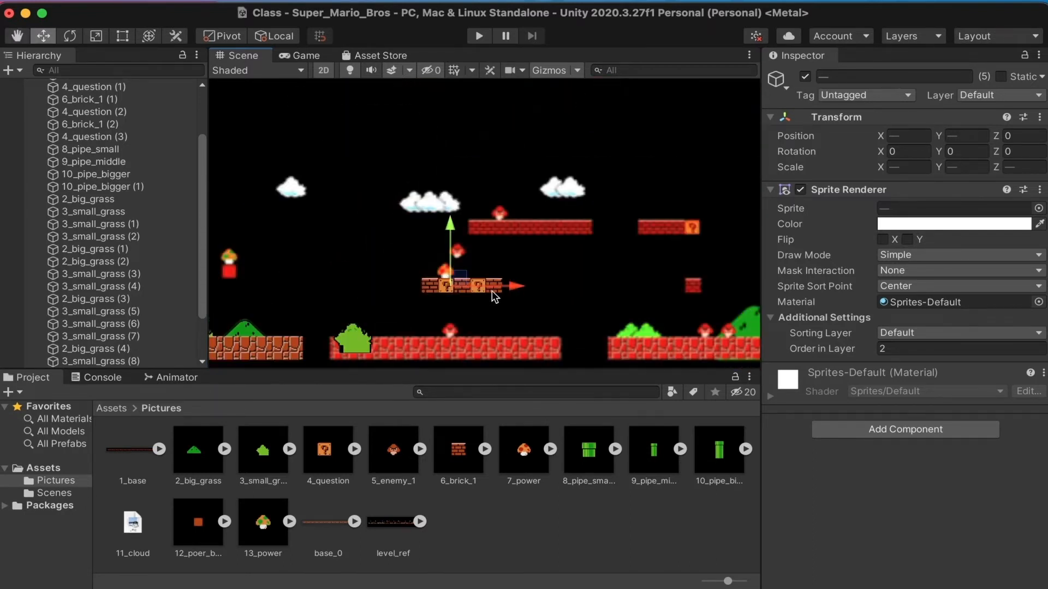
# Duplicate the last brick of the copied row and move the copy onto the reference brick beside the star, at about X 71.4.
pyautogui.scroll(5, 492, 290)
pyautogui.click(494, 289)
pyautogui.press('super+d')
pyautogui.scroll(-4, 493, 290)
pyautogui.moveTo(558, 288); pyautogui.dragTo(685, 289)
pyautogui.moveTo(685, 289); pyautogui.dragTo(469, 299, button='middle')
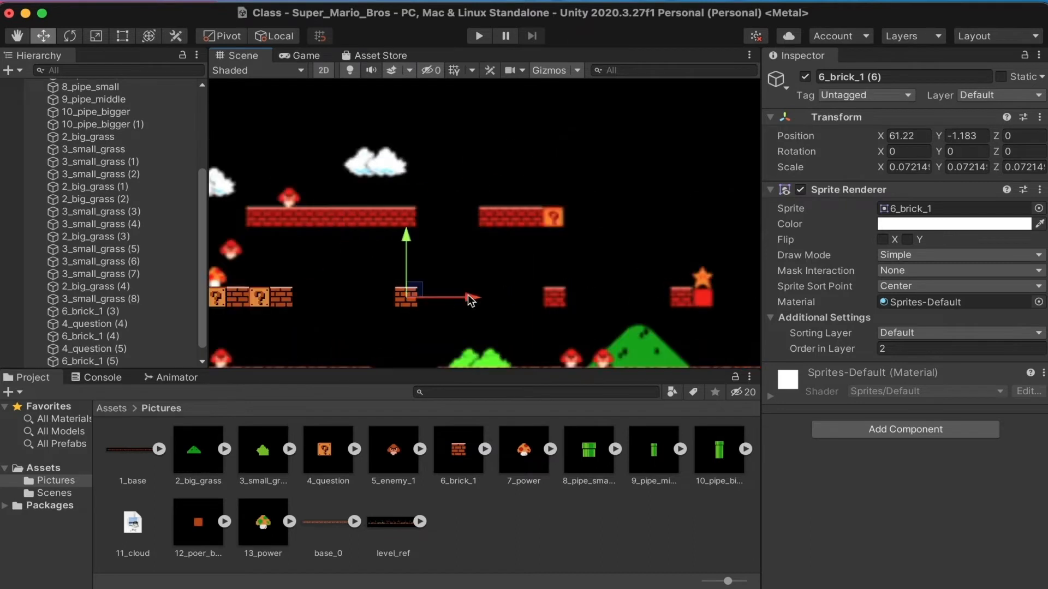
pyautogui.moveTo(469, 299); pyautogui.dragTo(608, 301)
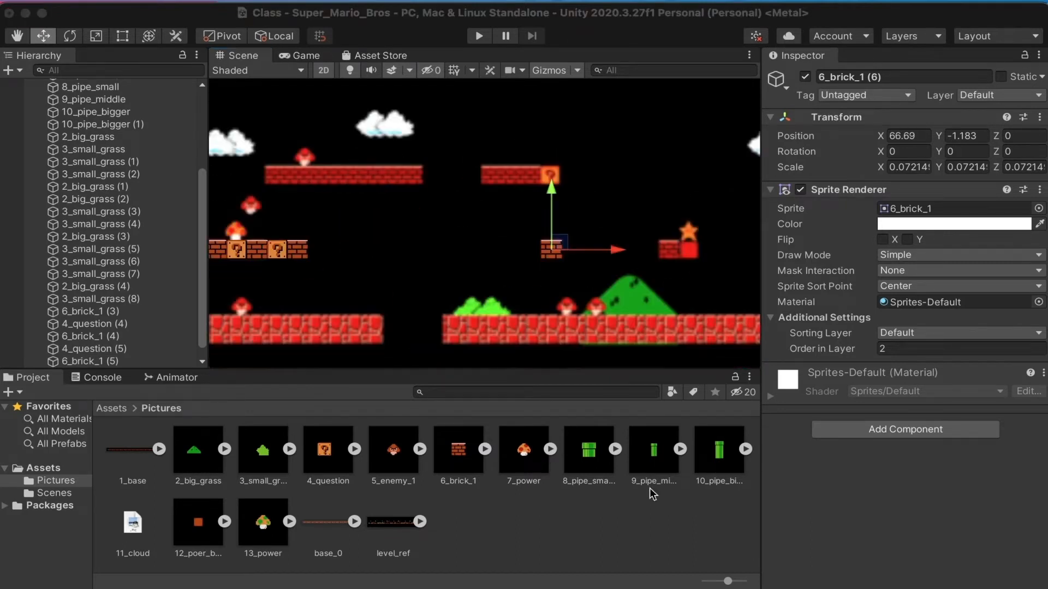
pyautogui.scroll(5, 619, 278)
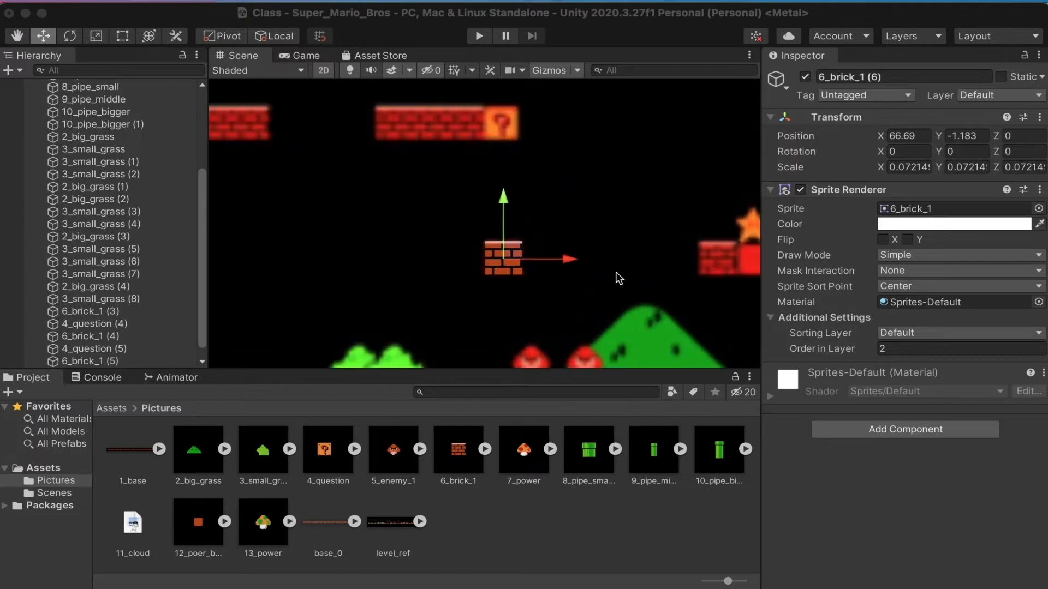
pyautogui.moveTo(575, 266); pyautogui.dragTo(779, 265)
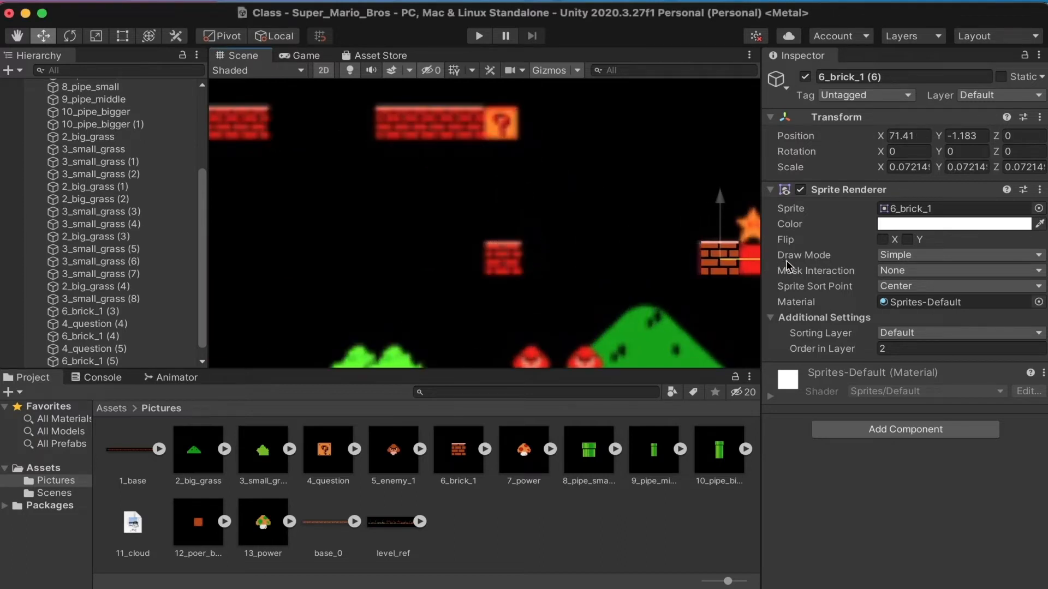
# Add the 12_poer_box sprite to the scene and set its order in layer to 1.
pyautogui.moveTo(470, 202); pyautogui.dragTo(484, 190)
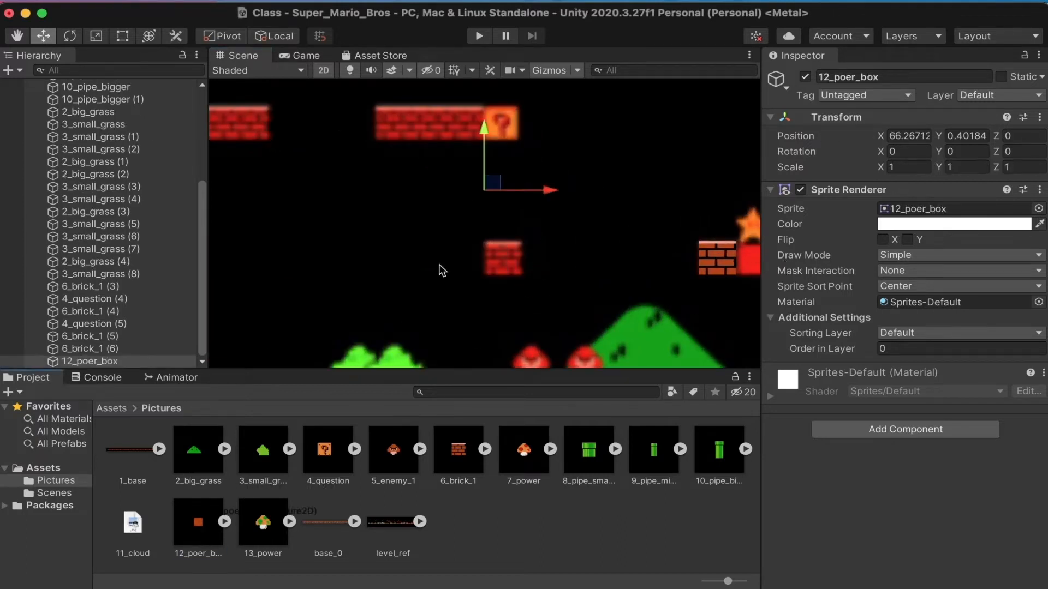
pyautogui.write('1')
pyautogui.click(143, 361)
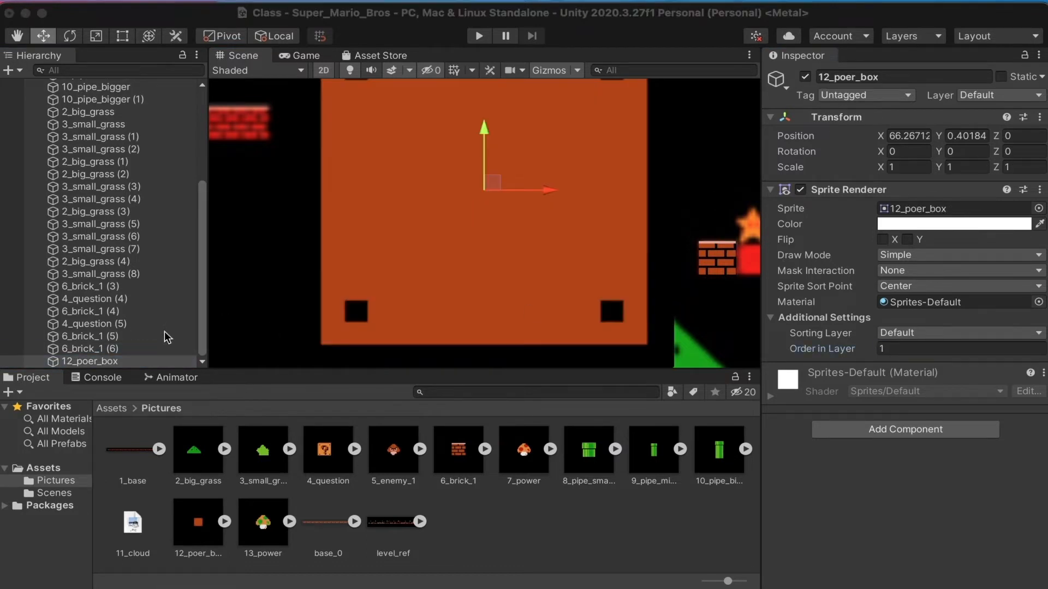
# Scale the power box to about 0.103 and place it under the star beside the brick, at about X 72.17, Y -1.17.
pyautogui.press('r')
pyautogui.moveTo(486, 192); pyautogui.dragTo(420, 192)
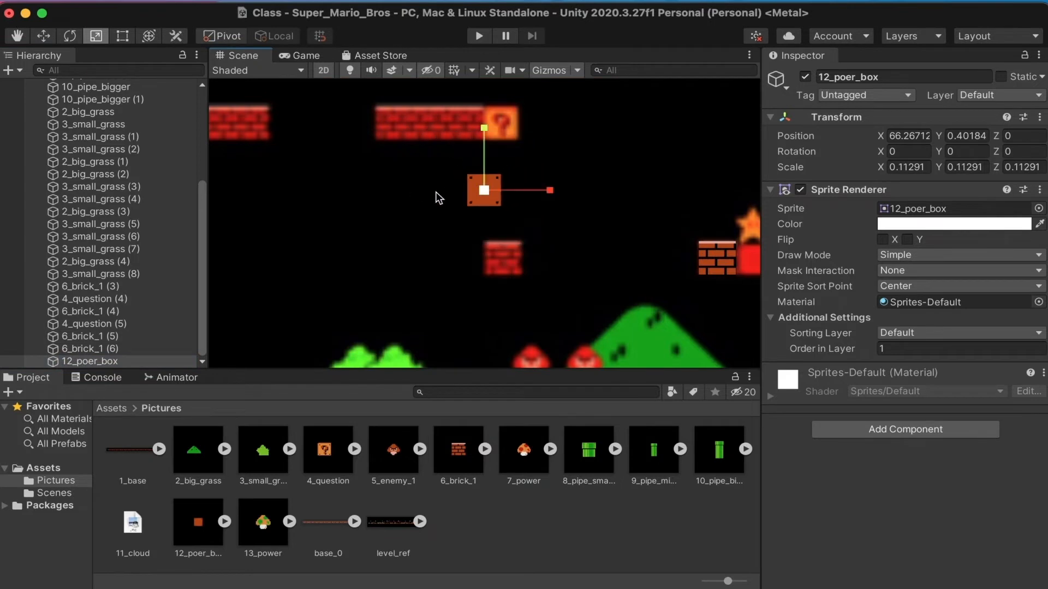
pyautogui.scroll(4, 459, 194)
pyautogui.moveTo(502, 189); pyautogui.dragTo(451, 188, button='middle')
pyautogui.press('w')
pyautogui.moveTo(459, 175); pyautogui.dragTo(679, 232)
pyautogui.moveTo(665, 235); pyautogui.dragTo(474, 232, button='middle')
pyautogui.moveTo(486, 226); pyautogui.dragTo(674, 277)
pyautogui.moveTo(674, 277); pyautogui.dragTo(569, 246, button='middle')
pyautogui.scroll(5, 545, 248)
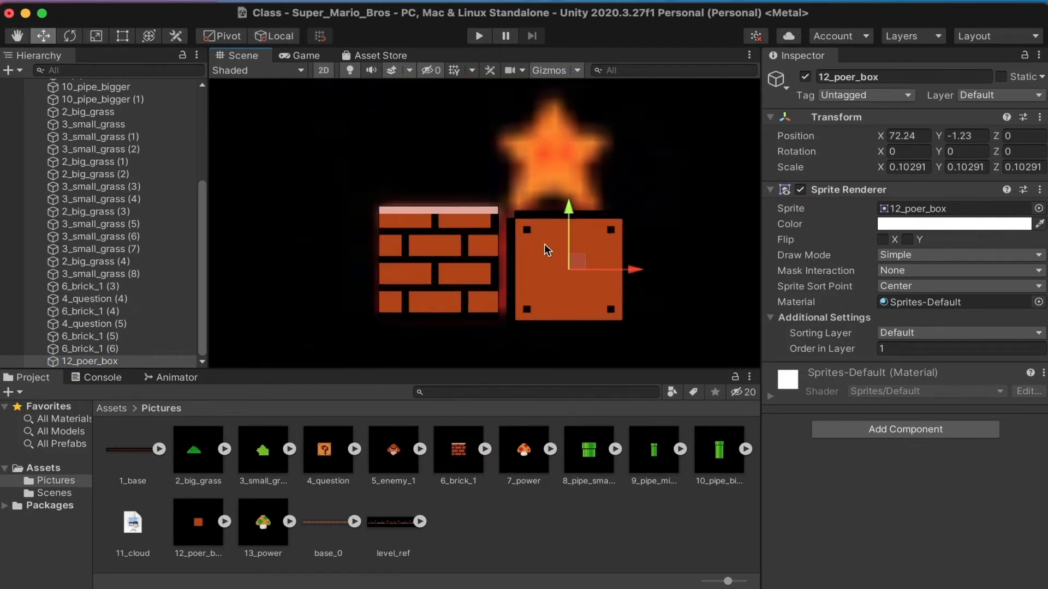
pyautogui.moveTo(575, 266); pyautogui.dragTo(566, 260)
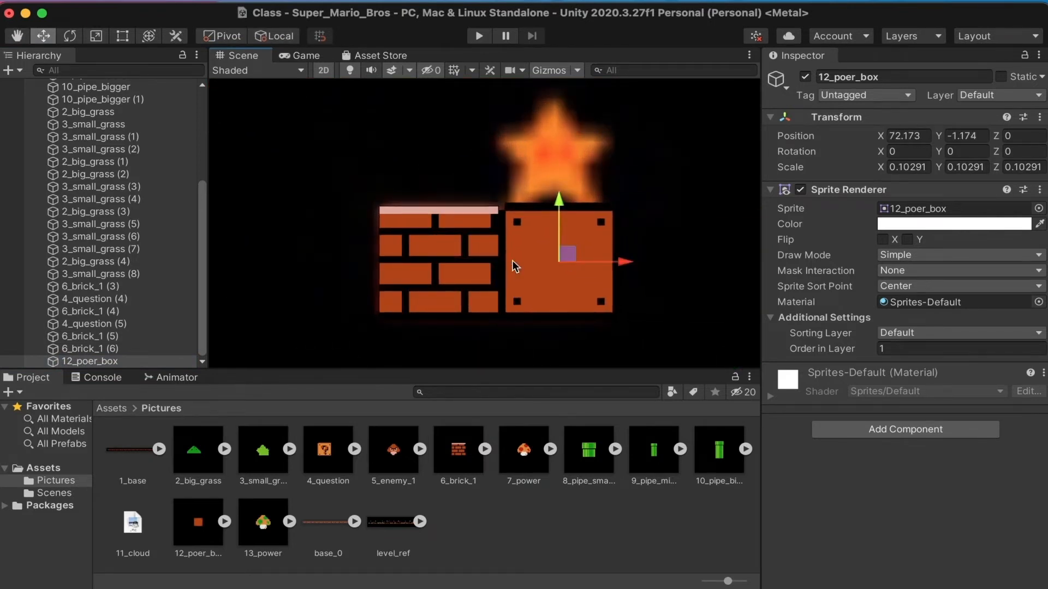
# Duplicate the brick beside the star's power box and place the copy on the lone reference brick, at about X 66.67.
pyautogui.scroll(-6, 565, 240)
pyautogui.click(692, 224)
pyautogui.click(701, 224)
pyautogui.press('super+d')
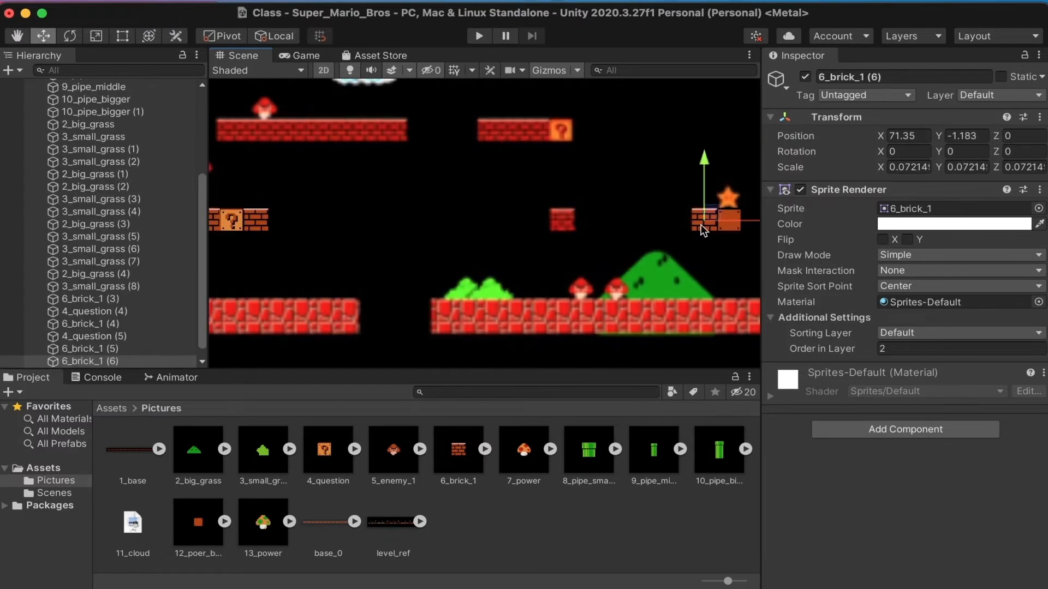
pyautogui.moveTo(700, 224); pyautogui.dragTo(636, 223)
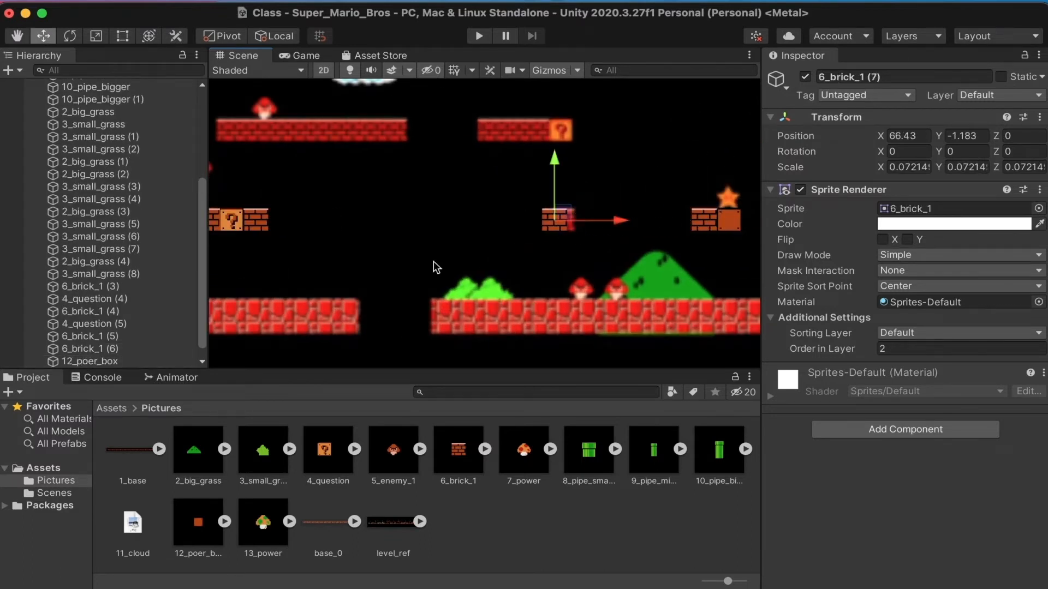
pyautogui.scroll(5, 508, 241)
pyautogui.moveTo(568, 227); pyautogui.dragTo(466, 278, button='middle')
pyautogui.moveTo(601, 227); pyautogui.dragTo(630, 231)
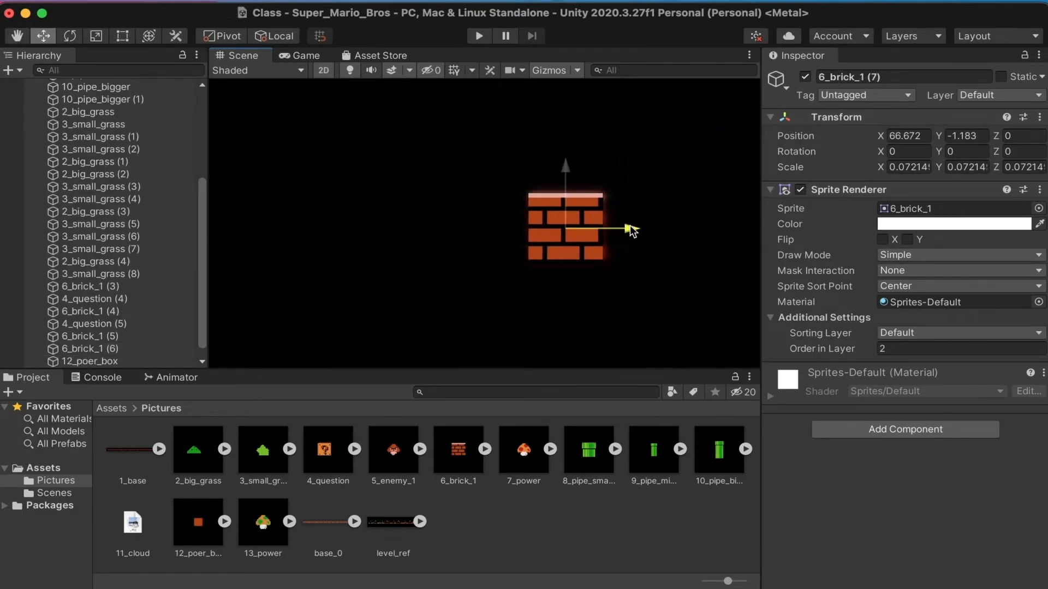
# Duplicate the first brick and question block of the copied five-block row and move the pair toward the short upper platform.
pyautogui.scroll(-3, 449, 251)
pyautogui.moveTo(322, 259); pyautogui.dragTo(748, 152, button='middle')
pyautogui.scroll(-2, 464, 188)
pyautogui.moveTo(465, 186); pyautogui.dragTo(463, 264, button='middle')
pyautogui.click(306, 218)
pyautogui.keyDown('shift'); pyautogui.click(329, 227); pyautogui.keyUp('shift')
pyautogui.press('super+d')
pyautogui.scroll(-1, 367, 230)
pyautogui.moveTo(357, 213); pyautogui.dragTo(384, 326, button='middle')
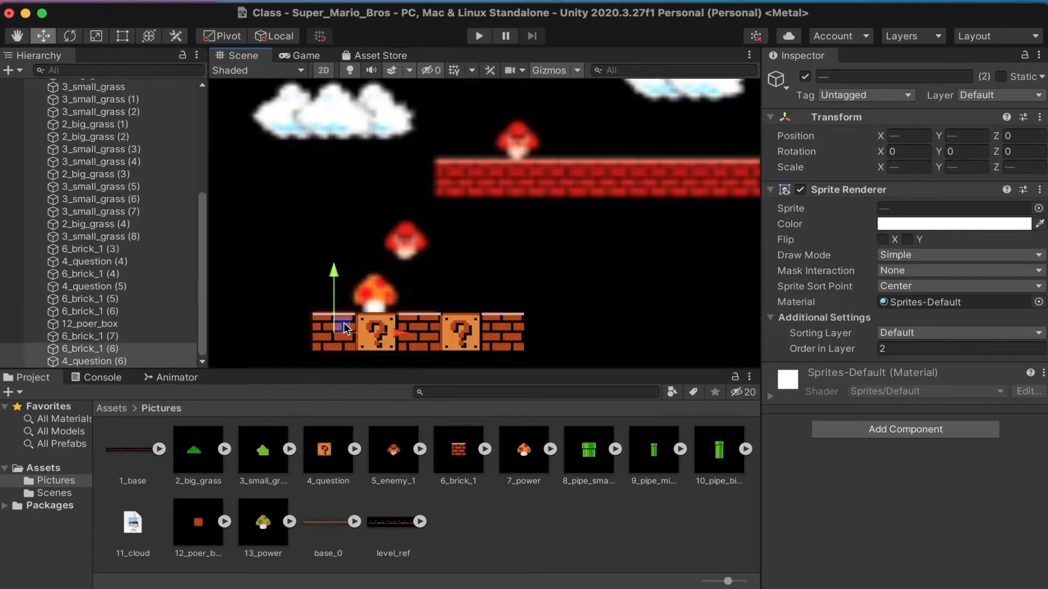
pyautogui.moveTo(343, 327); pyautogui.dragTo(492, 227)
pyautogui.moveTo(544, 228); pyautogui.dragTo(301, 263, button='middle')
pyautogui.moveTo(303, 263); pyautogui.dragTo(646, 263)
pyautogui.moveTo(647, 263); pyautogui.dragTo(295, 275, button='middle')
# Align the copied brick and question block with the question-block end of the short upper platform.
pyautogui.scroll(1, 294, 275)
pyautogui.scroll(5, 685, 265)
pyautogui.moveTo(508, 272); pyautogui.dragTo(580, 277)
pyautogui.moveTo(521, 227); pyautogui.dragTo(522, 121)
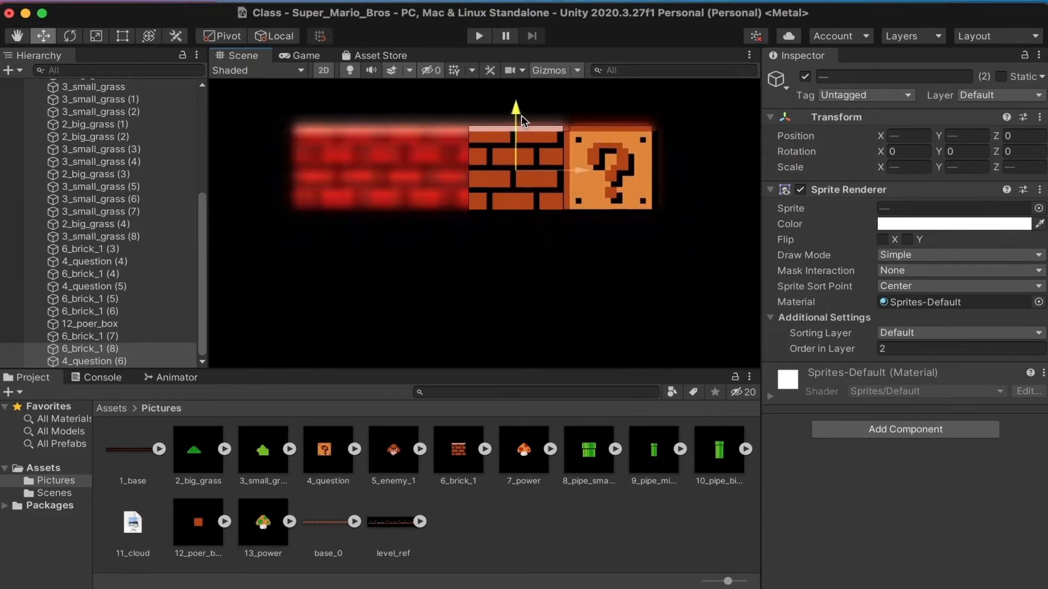
# Duplicate the upper platform's brick twice and place the copies to its left, the last at about X 64.26.
pyautogui.click(498, 200)
pyautogui.press('super+d')
pyautogui.moveTo(579, 171); pyautogui.dragTo(391, 178)
pyautogui.press('super+d')
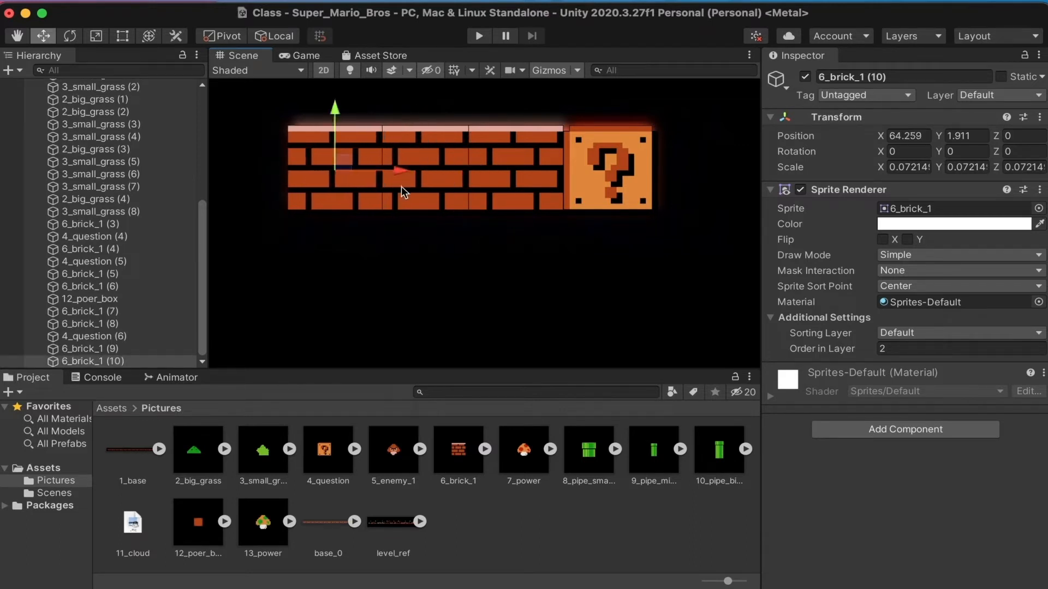
# Nudge the short upper platform's bricks and question block sideways to even out their spacing.
pyautogui.click(402, 188)
pyautogui.moveTo(487, 169); pyautogui.dragTo(494, 169)
pyautogui.click(525, 192)
pyautogui.moveTo(574, 171); pyautogui.dragTo(577, 171)
pyautogui.click(606, 194)
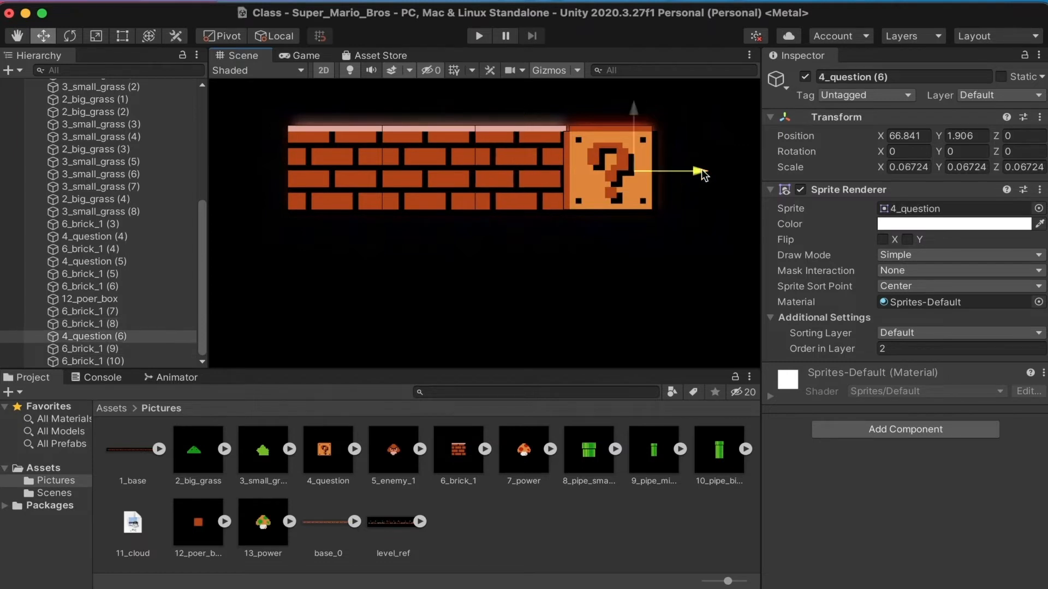
pyautogui.moveTo(702, 168); pyautogui.dragTo(704, 170)
pyautogui.click(677, 218)
pyautogui.scroll(-10, 476, 232)
pyautogui.scroll(5, 474, 234)
pyautogui.scroll(6, 473, 233)
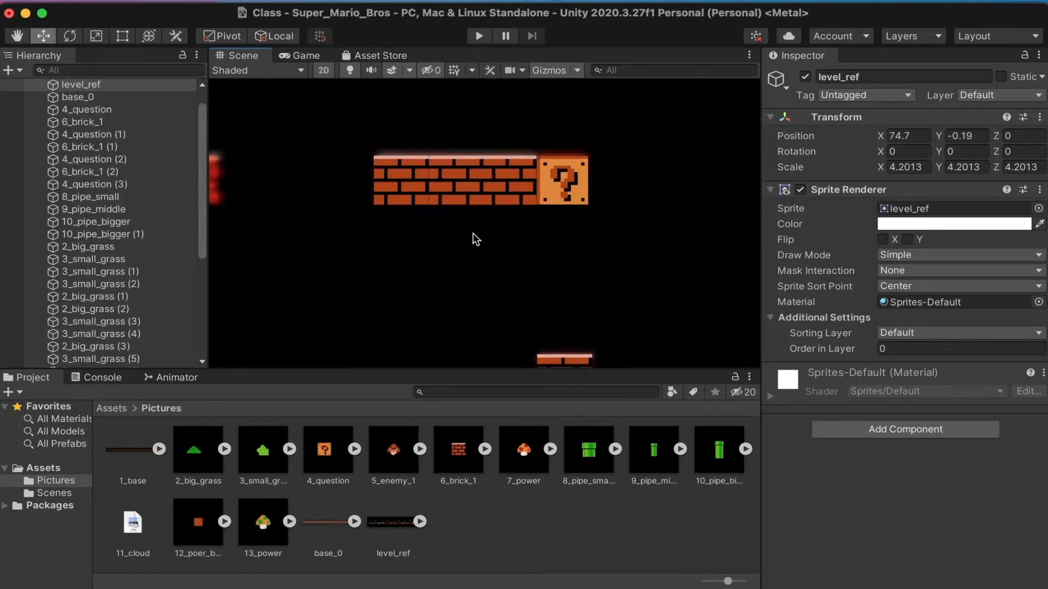
pyautogui.moveTo(481, 215); pyautogui.dragTo(376, 334, button='middle')
pyautogui.scroll(-3, 377, 334)
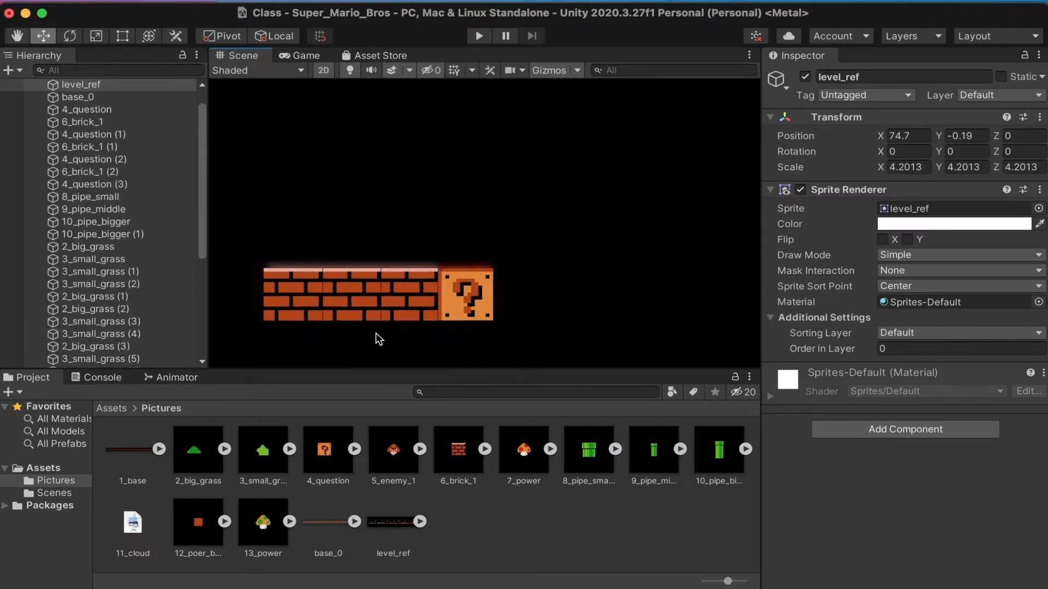
pyautogui.click(100, 1)
pyautogui.click(117, 75)
# Duplicate the leftmost brick of the short upper platform and move the copy onto the right end of the long upper platform.
pyautogui.scroll(2, 474, 221)
pyautogui.scroll(-8, 474, 221)
pyautogui.moveTo(350, 234); pyautogui.dragTo(519, 212, button='middle')
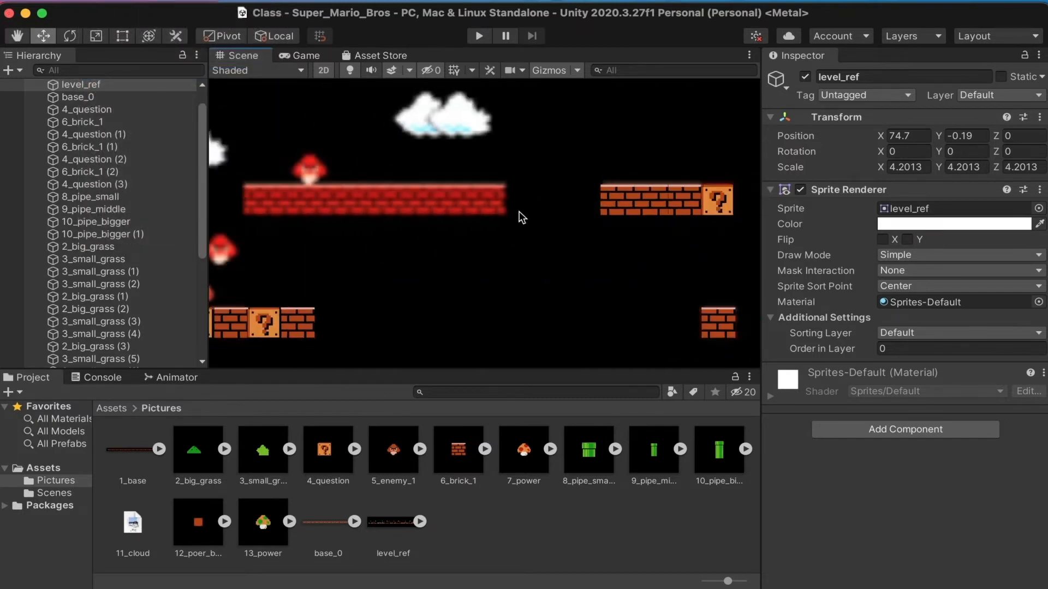
pyautogui.click(596, 189)
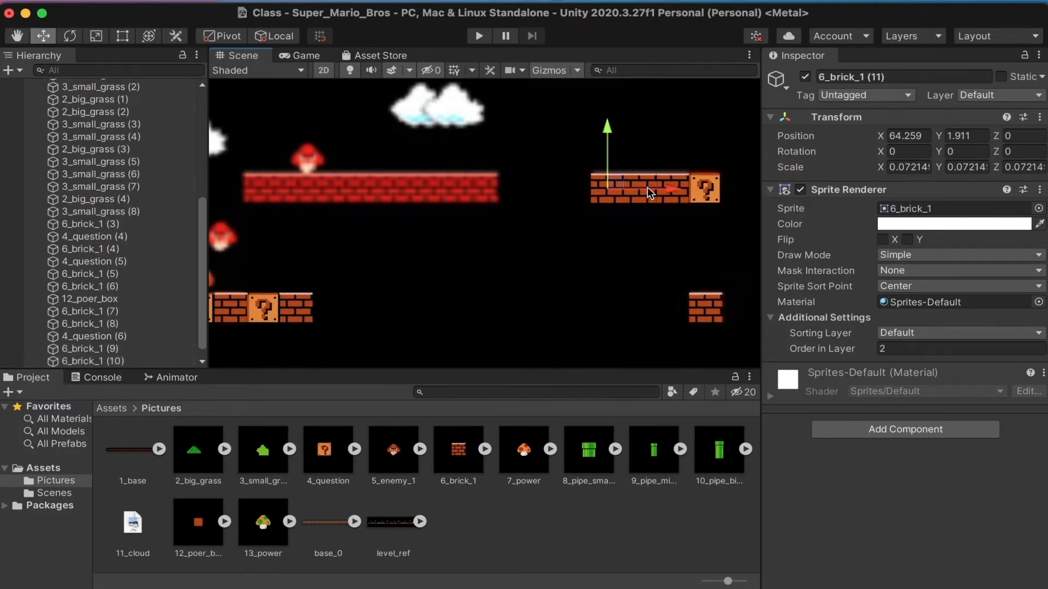
pyautogui.moveTo(647, 188); pyautogui.dragTo(480, 204)
pyautogui.scroll(5, 473, 272)
pyautogui.moveTo(472, 272); pyautogui.dragTo(404, 266)
# Duplicate the brick repeatedly and line the copies up leftward to fill the long upper platform.
pyautogui.press('super+d')
pyautogui.press('super+d')
pyautogui.moveTo(438, 269); pyautogui.dragTo(616, 281, button='middle')
pyautogui.press('super+d')
pyautogui.press('super+d')
pyautogui.moveTo(580, 284); pyautogui.dragTo(489, 278)
pyautogui.moveTo(489, 278); pyautogui.dragTo(510, 283, button='middle')
pyautogui.press('super+d')
pyautogui.moveTo(510, 283); pyautogui.dragTo(420, 280)
pyautogui.moveTo(420, 280); pyautogui.dragTo(516, 280, button='middle')
pyautogui.moveTo(516, 281); pyautogui.dragTo(423, 280)
pyautogui.moveTo(424, 280); pyautogui.dragTo(503, 284, button='middle')
pyautogui.press('super+d')
pyautogui.moveTo(503, 284); pyautogui.dragTo(354, 284)
# Duplicate the power box under the star and move the copy back to the green-spotted mushroom, at about X 43.4.
pyautogui.press('super+d')
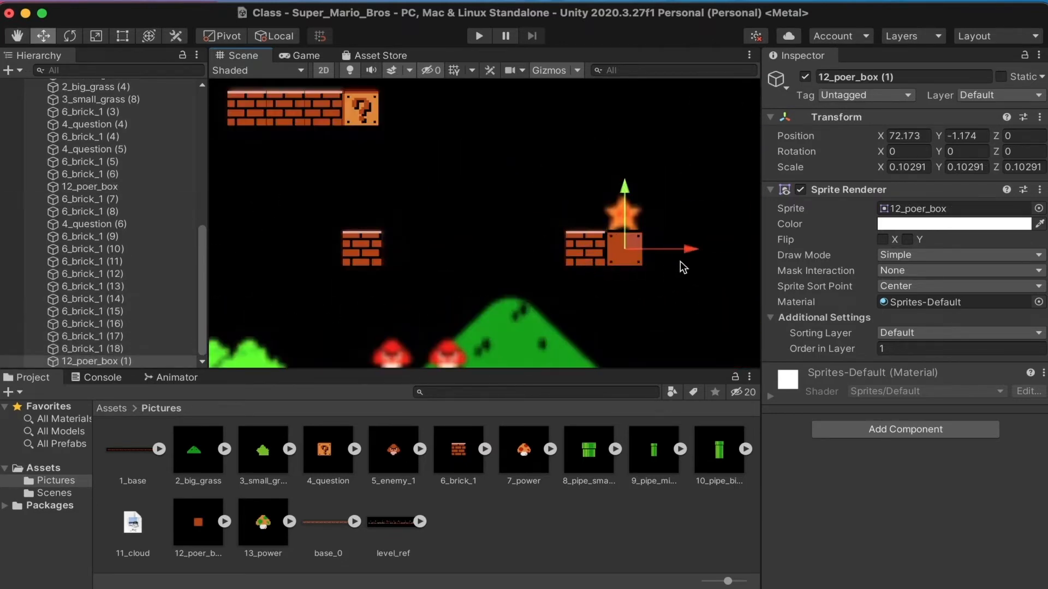
pyautogui.moveTo(352, 270); pyautogui.dragTo(313, 275)
pyautogui.moveTo(339, 274); pyautogui.dragTo(695, 262, button='middle')
pyautogui.moveTo(669, 250); pyautogui.dragTo(322, 299)
pyautogui.scroll(1, 322, 298)
pyautogui.moveTo(306, 268); pyautogui.dragTo(660, 258, button='middle')
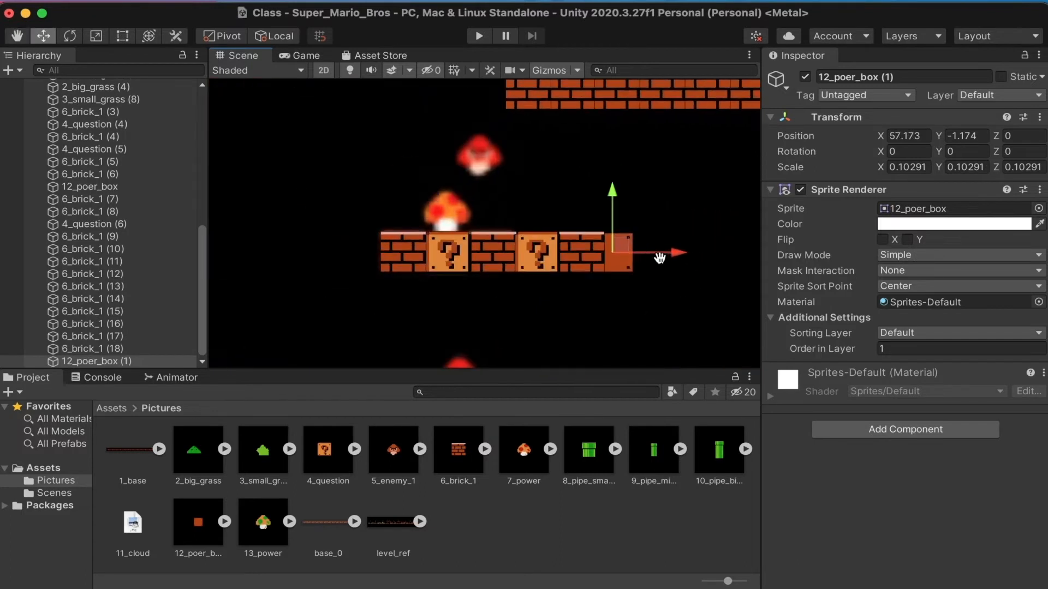
pyautogui.moveTo(682, 251); pyautogui.dragTo(379, 294)
pyautogui.moveTo(388, 295); pyautogui.dragTo(729, 308, button='middle')
pyautogui.scroll(-2, 730, 308)
pyautogui.moveTo(703, 279); pyautogui.dragTo(365, 292)
# Align the copied power box with the reference block under the green-spotted mushroom, at about X 43.24, Y -0.416.
pyautogui.scroll(5, 381, 301)
pyautogui.moveTo(409, 315); pyautogui.dragTo(649, 342, button='middle')
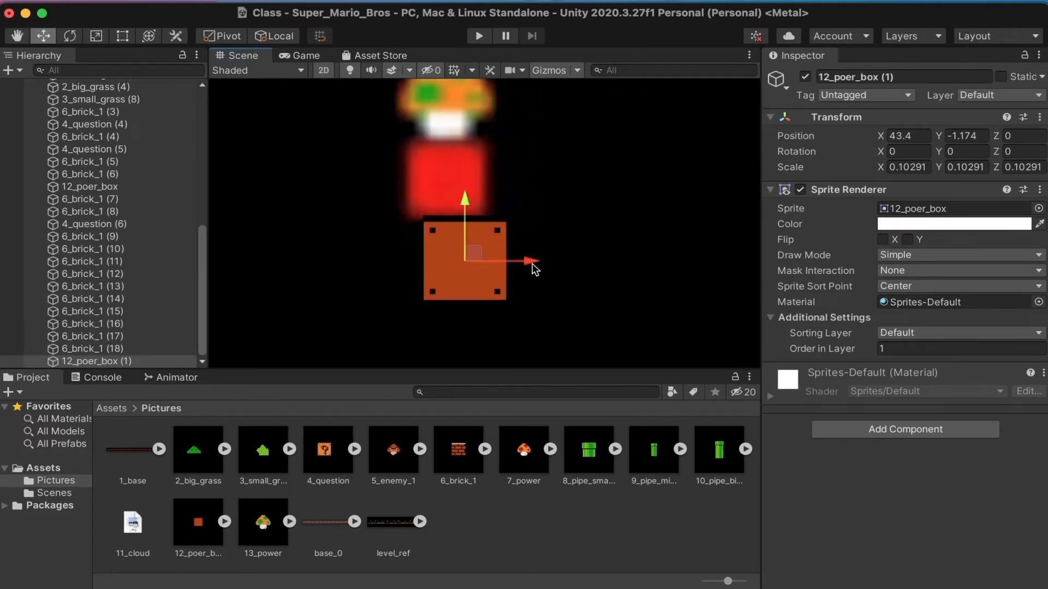
pyautogui.moveTo(456, 196); pyautogui.dragTo(439, 129)
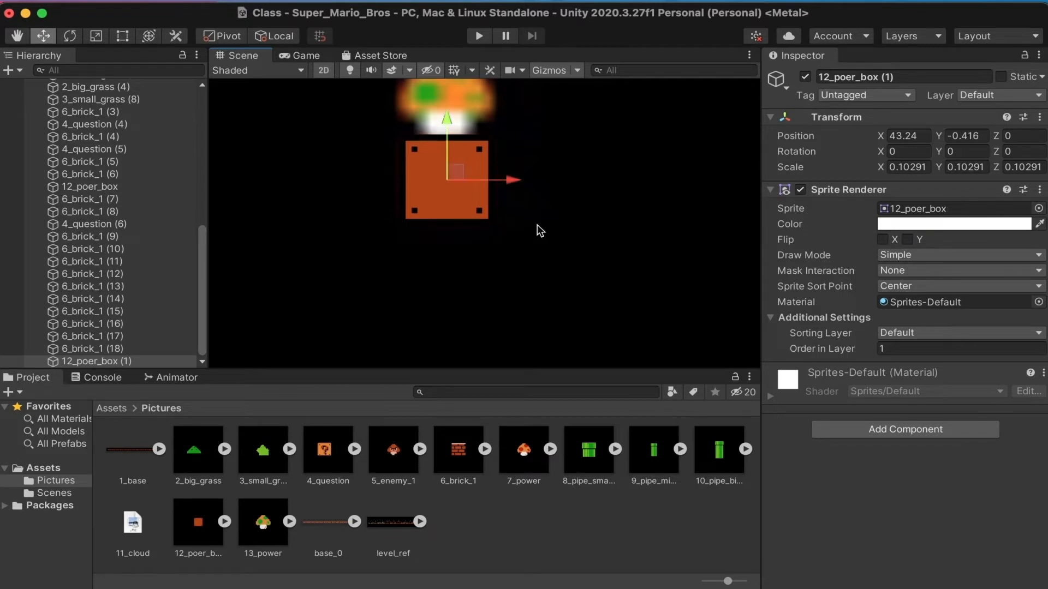
# Duplicate a question block from the second section's lower row and move the copy past the star to the first lone question block.
pyautogui.scroll(-6, 537, 224)
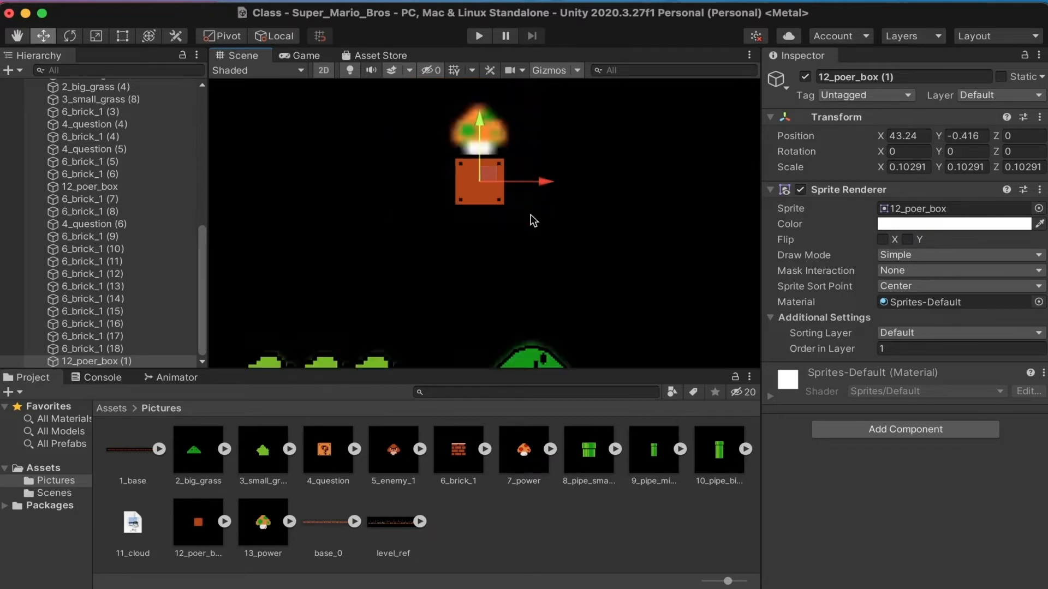
pyautogui.scroll(5, 565, 253)
pyautogui.scroll(-1, 565, 253)
pyautogui.moveTo(465, 249); pyautogui.dragTo(171, 242, button='middle')
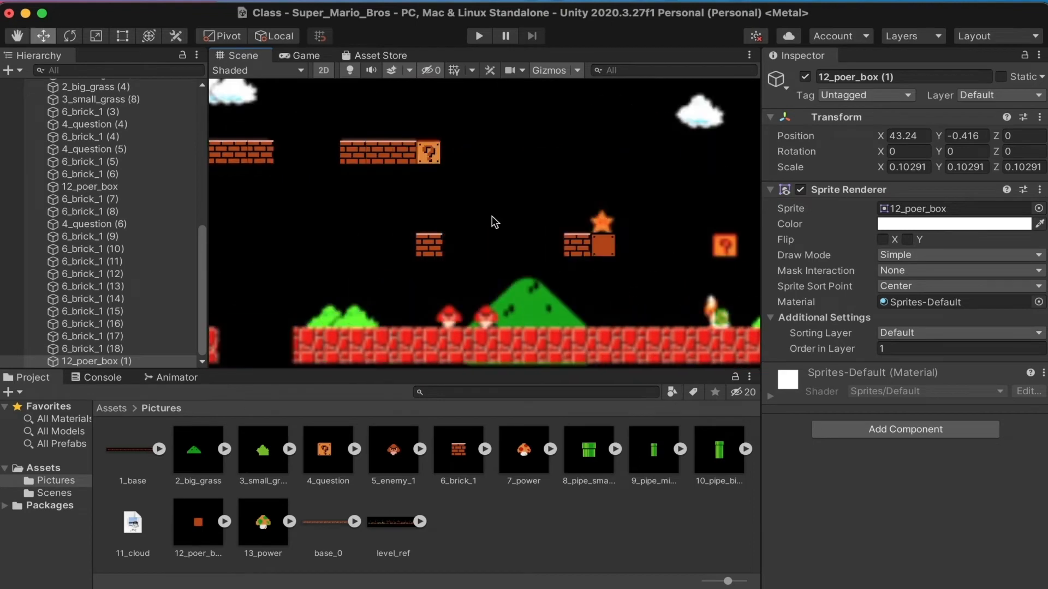
pyautogui.moveTo(262, 235); pyautogui.dragTo(662, 227, button='middle')
pyautogui.click(479, 240)
pyautogui.press('super+d')
pyautogui.moveTo(564, 264); pyautogui.dragTo(405, 299, button='middle')
pyautogui.moveTo(398, 274); pyautogui.dragTo(623, 275)
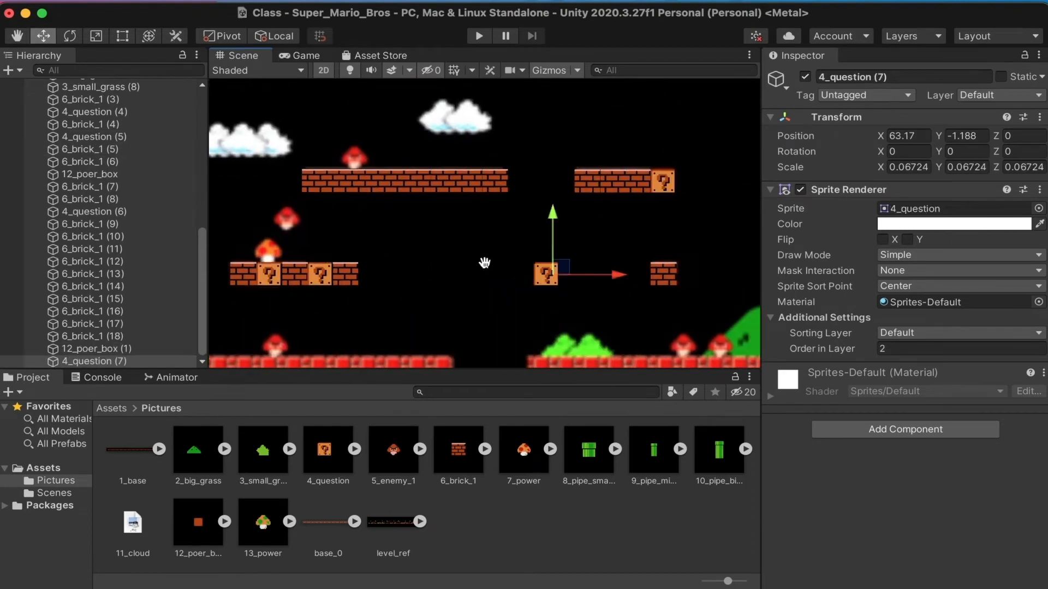
pyautogui.moveTo(484, 262); pyautogui.dragTo(329, 262, button='middle')
pyautogui.moveTo(469, 276); pyautogui.dragTo(682, 279)
pyautogui.moveTo(677, 280); pyautogui.dragTo(401, 284, button='middle')
pyautogui.scroll(2, 401, 284)
pyautogui.moveTo(380, 263); pyautogui.dragTo(669, 266)
# Duplicate the lone question block twice and place the copies on the next two reference blocks, the last at about X 80.91.
pyautogui.scroll(5, 655, 266)
pyautogui.moveTo(642, 266); pyautogui.dragTo(585, 268, button='middle')
pyautogui.moveTo(564, 259); pyautogui.dragTo(716, 261)
pyautogui.press('super+d')
pyautogui.scroll(-5, 701, 267)
pyautogui.press('super+d')
pyautogui.moveTo(638, 280); pyautogui.dragTo(462, 282, button='middle')
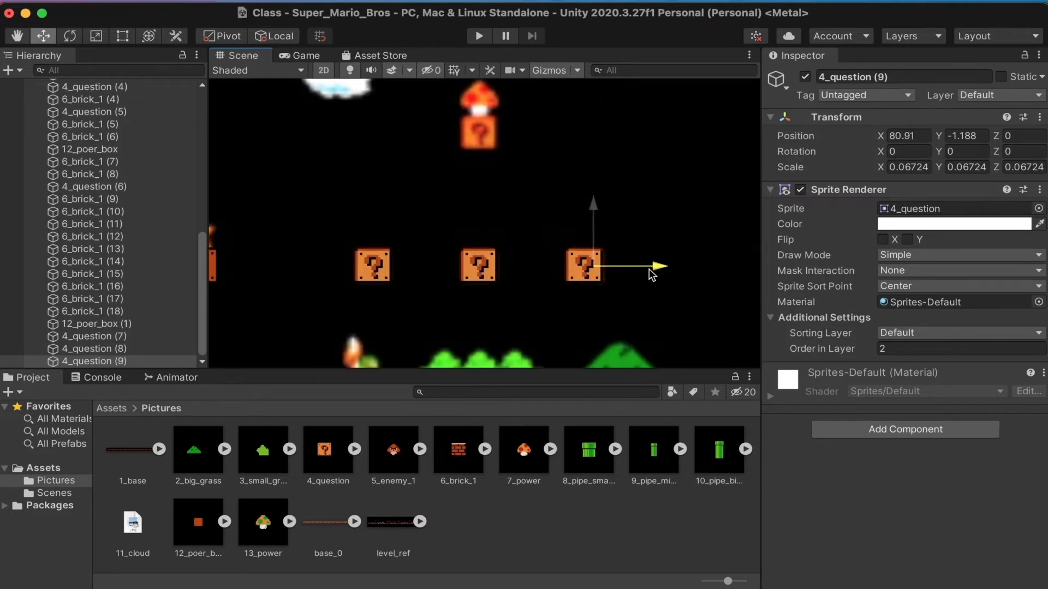
# Duplicate the last lone question block and place the copy under the high mushroom, at about X 78.578, Y 1.93.
pyautogui.press('super+d')
pyautogui.moveTo(653, 275); pyautogui.dragTo(548, 274)
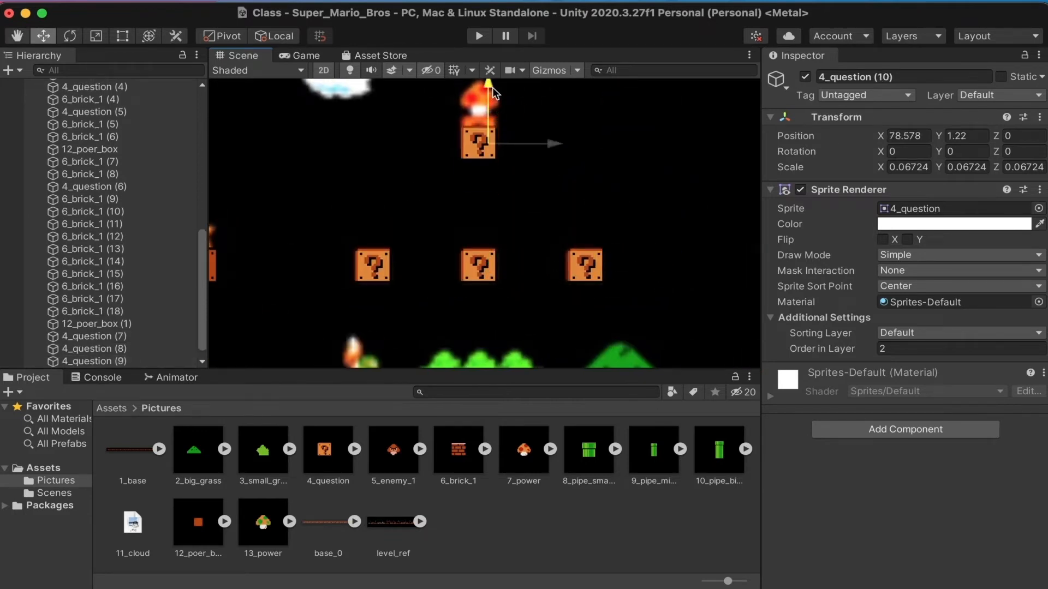
pyautogui.moveTo(493, 87); pyautogui.dragTo(489, 94)
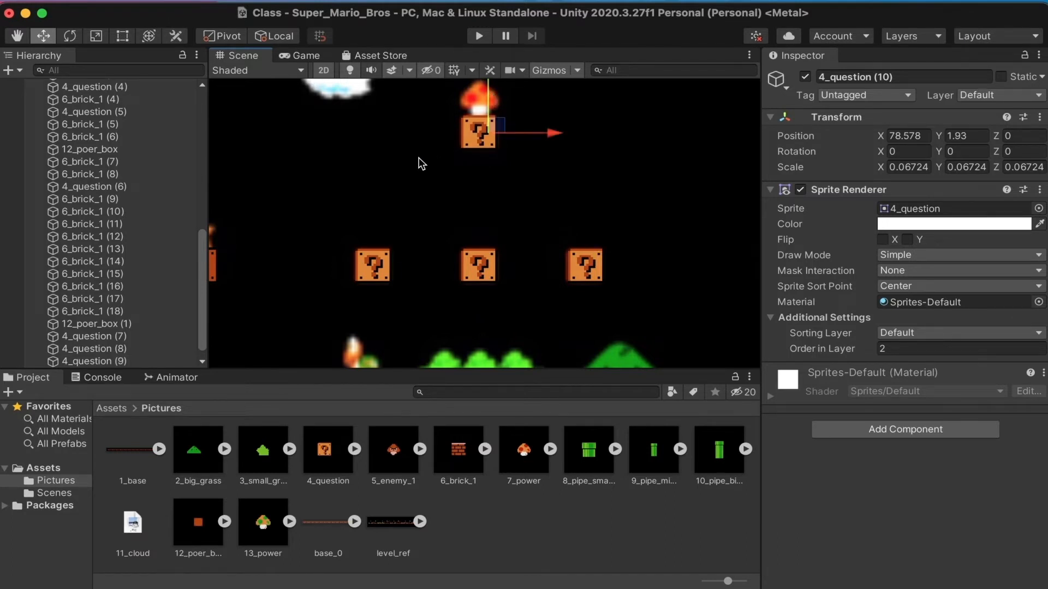
# Duplicate an existing brick and move the copy onto the lone reference brick past the question blocks, at about X 85.41, Y -1.183.
pyautogui.scroll(-10, 419, 163)
pyautogui.scroll(6, 366, 223)
pyautogui.click(352, 209)
pyautogui.press('super+d')
pyautogui.moveTo(407, 204); pyautogui.dragTo(615, 205)
pyautogui.moveTo(491, 220); pyautogui.dragTo(325, 245, button='middle')
pyautogui.moveTo(474, 228); pyautogui.dragTo(663, 230)
pyautogui.scroll(6, 655, 230)
pyautogui.moveTo(650, 230); pyautogui.dragTo(625, 260, button='middle')
pyautogui.moveTo(570, 256); pyautogui.dragTo(573, 255)
# Duplicate the lone brick three times to fill the three-brick upper reference row, the last copy at about X 89.361, Y 1.92.
pyautogui.scroll(-5, 562, 255)
pyautogui.moveTo(539, 295); pyautogui.dragTo(506, 350, button='middle')
pyautogui.press('super+d')
pyautogui.moveTo(503, 301); pyautogui.dragTo(637, 165)
pyautogui.scroll(6, 545, 234)
pyautogui.moveTo(637, 164); pyautogui.dragTo(465, 289, button='middle')
pyautogui.moveTo(458, 300); pyautogui.dragTo(713, 261)
pyautogui.press('super+d')
pyautogui.press('super+d')
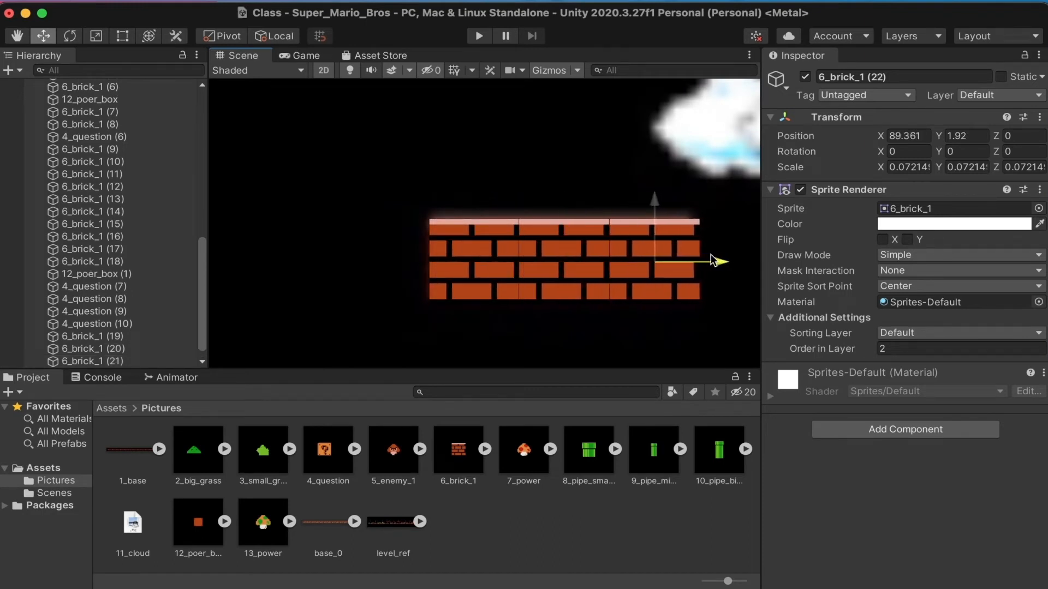
# Duplicate the high question block twice and place the copies on the next upper row's two reference question blocks, the second at about X 95.025.
pyautogui.moveTo(615, 249); pyautogui.dragTo(382, 251, button='middle')
pyautogui.scroll(-5, 381, 251)
pyautogui.moveTo(339, 322); pyautogui.dragTo(566, 245, button='middle')
pyautogui.scroll(-4, 566, 246)
pyautogui.scroll(-5, 483, 238)
pyautogui.moveTo(382, 241); pyautogui.dragTo(418, 281, button='middle')
pyautogui.click(368, 226)
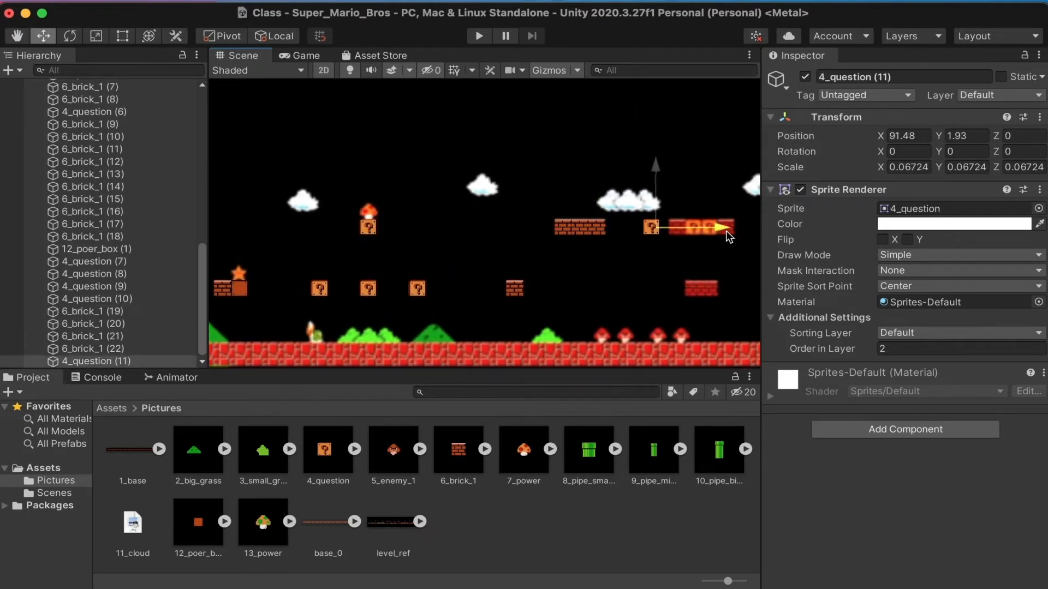
pyautogui.scroll(4, 729, 238)
pyautogui.moveTo(542, 265); pyautogui.dragTo(624, 252)
pyautogui.press('super+d')
pyautogui.scroll(4, 587, 257)
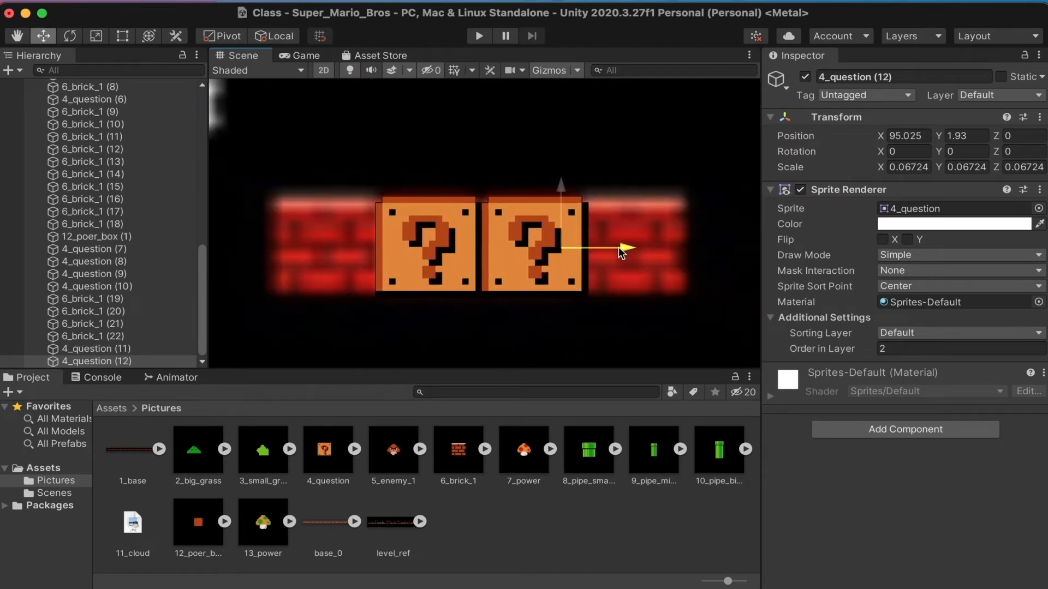
# Duplicate an upper-row brick and place copies at both ends of the question block pair, the last at about X 95.636, Y 1.92.
pyautogui.scroll(-5, 379, 254)
pyautogui.click(224, 261)
pyautogui.press('super+d')
pyautogui.scroll(4, 545, 265)
pyautogui.moveTo(273, 260); pyautogui.dragTo(631, 256)
pyautogui.press('super+d')
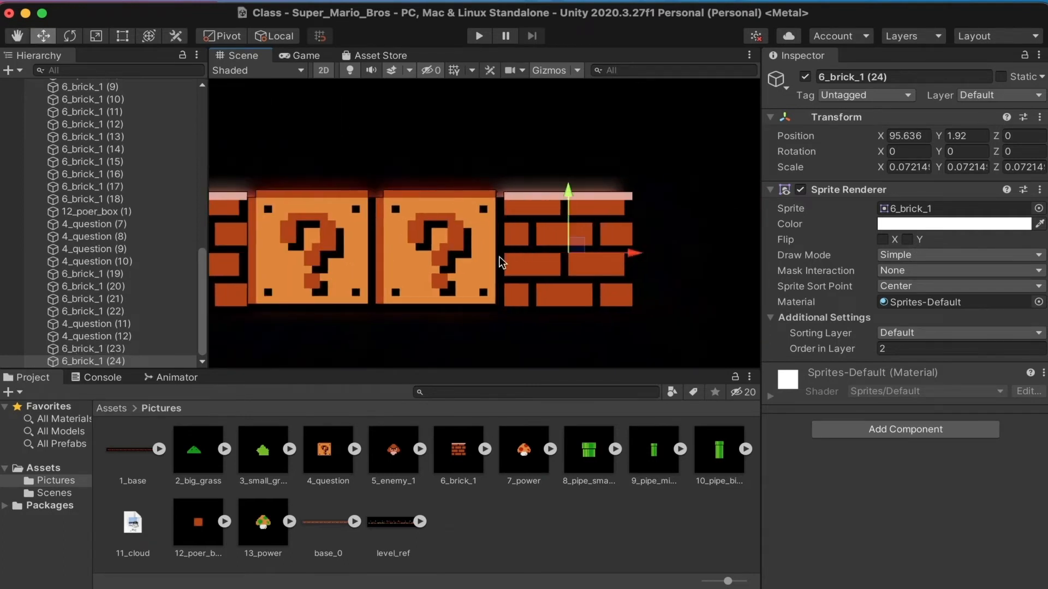
# Duplicate the lone brick twice to cover the lower two-brick reference row, at about X 94.002 and X 94.797.
pyautogui.scroll(-10, 501, 261)
pyautogui.click(368, 247)
pyautogui.press('super+d')
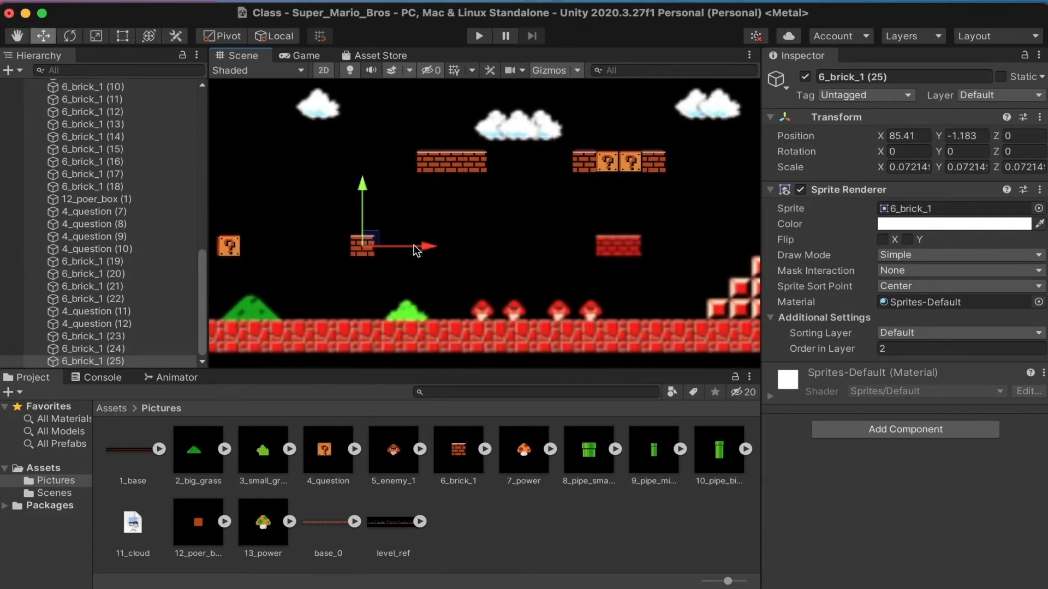
pyautogui.scroll(3, 550, 251)
pyautogui.moveTo(550, 252); pyautogui.dragTo(380, 253, button='middle')
pyautogui.moveTo(410, 247); pyautogui.dragTo(490, 247)
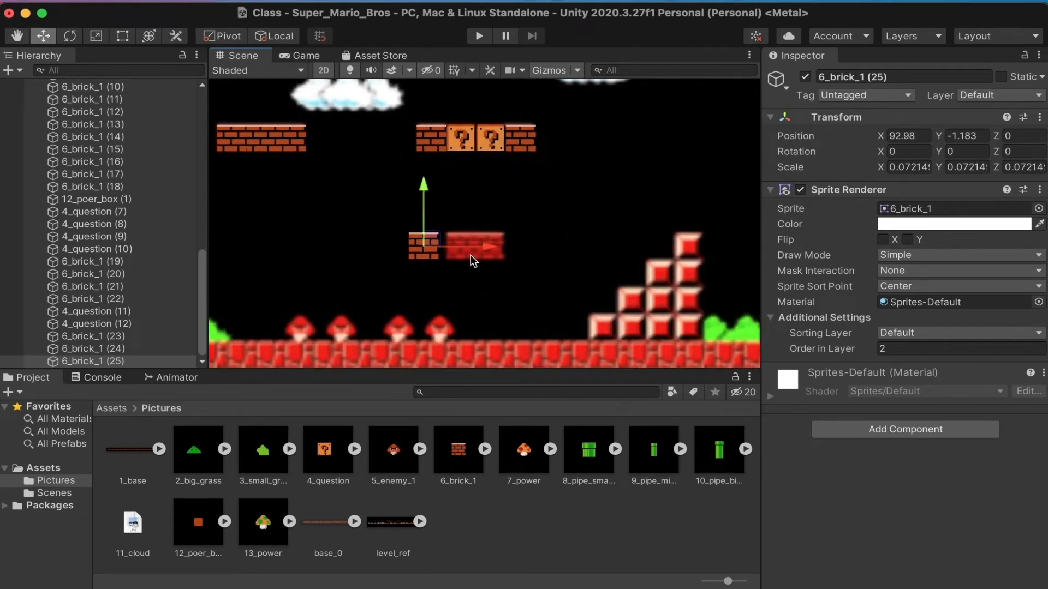
pyautogui.scroll(5, 492, 244)
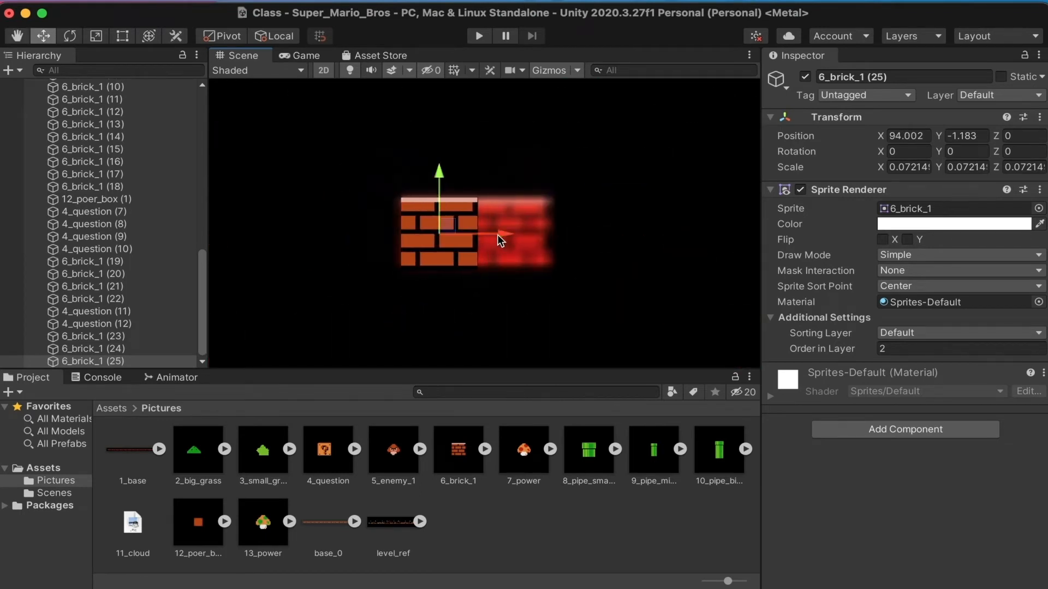
pyautogui.press('super+d')
pyautogui.moveTo(500, 240); pyautogui.dragTo(574, 240)
pyautogui.scroll(-8, 498, 230)
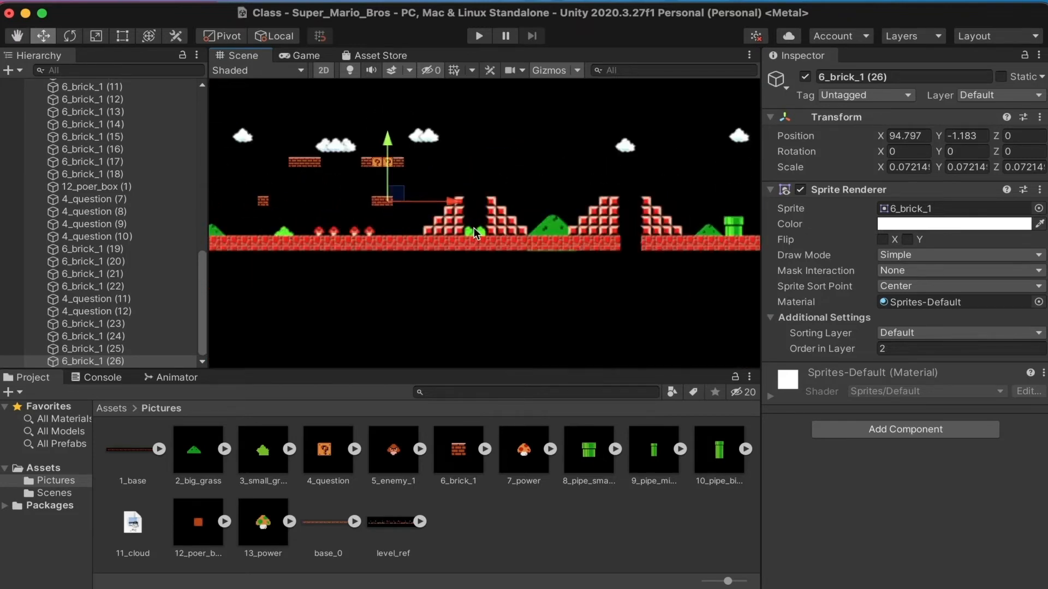
# Look along the level in both directions for remaining reference blocks and an existing block group to reuse.
pyautogui.moveTo(677, 237); pyautogui.dragTo(355, 262, button='middle')
pyautogui.scroll(3, 355, 262)
pyautogui.moveTo(586, 243); pyautogui.dragTo(476, 264, button='middle')
pyautogui.scroll(-6, 476, 263)
pyautogui.moveTo(327, 259); pyautogui.dragTo(470, 255, button='middle')
pyautogui.scroll(4, 470, 255)
pyautogui.scroll(3, 435, 242)
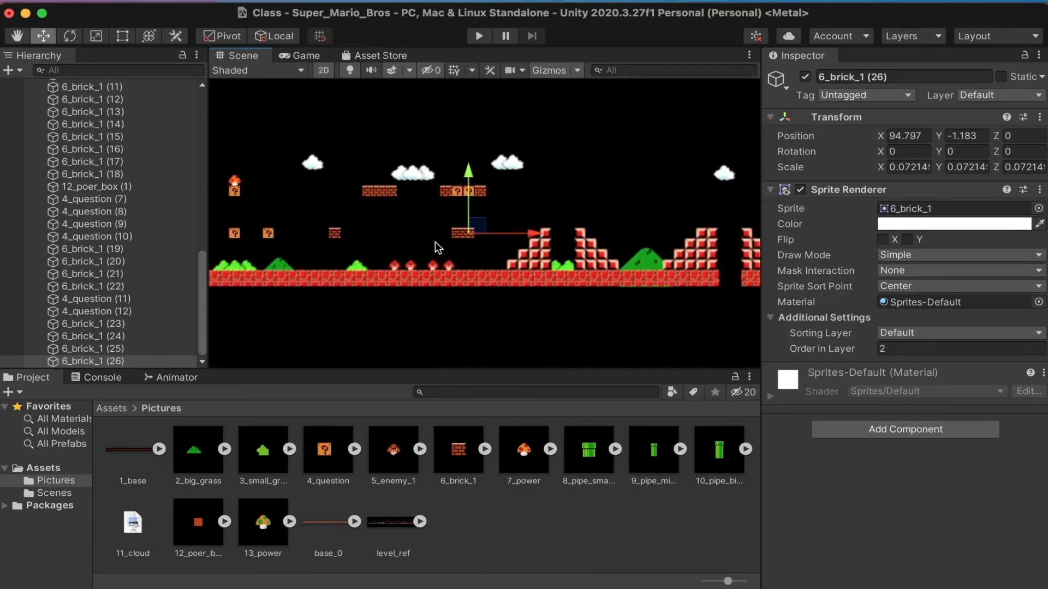
pyautogui.scroll(5, 379, 236)
pyautogui.moveTo(378, 236); pyautogui.dragTo(416, 257, button='middle')
pyautogui.scroll(-4, 354, 273)
pyautogui.moveTo(354, 273); pyautogui.dragTo(686, 256, button='middle')
pyautogui.moveTo(264, 259); pyautogui.dragTo(663, 243, button='middle')
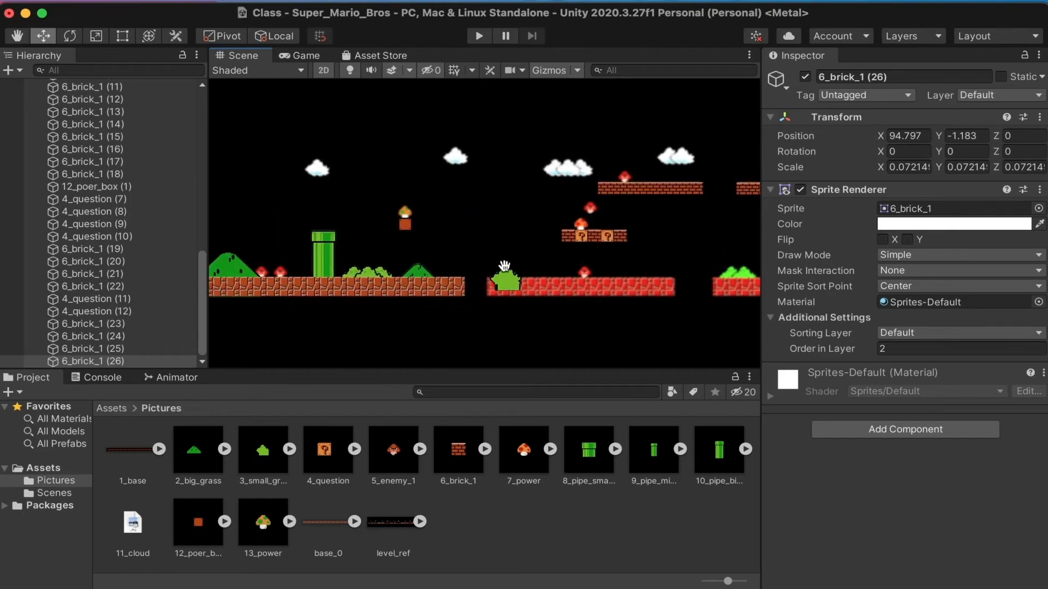
pyautogui.moveTo(504, 266); pyautogui.dragTo(448, 261, button='middle')
pyautogui.scroll(-5, 512, 226)
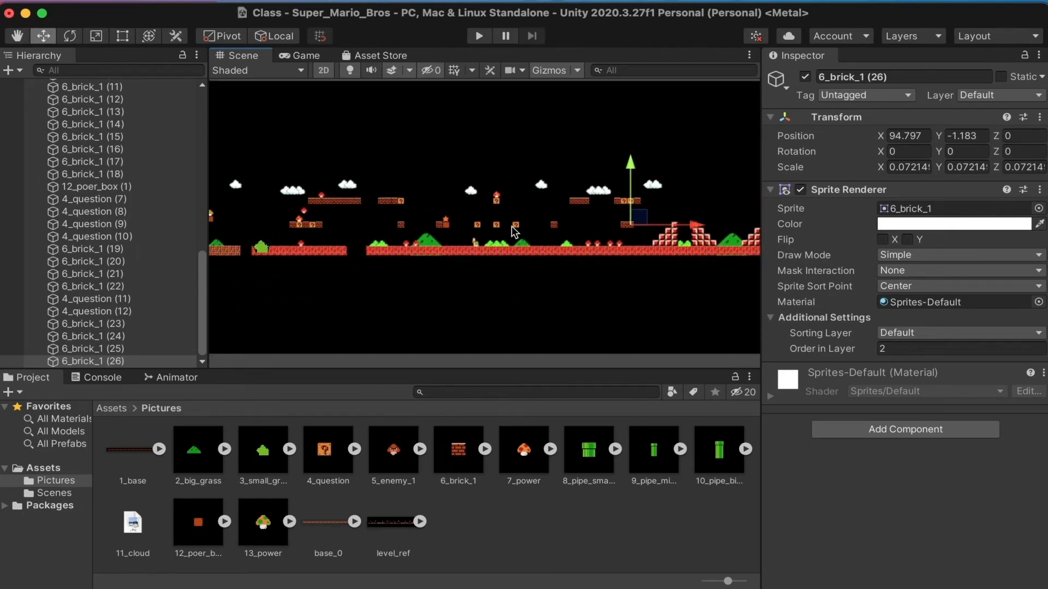
# Duplicate the brick, question block, brick group from the second section's lower row and move the copy to the level's last reference row.
pyautogui.scroll(5, 513, 229)
pyautogui.click(491, 180)
pyautogui.keyDown('shift'); pyautogui.click(534, 188); pyautogui.keyUp('shift')
pyautogui.keyDown('shift'); pyautogui.click(566, 191); pyautogui.keyUp('shift')
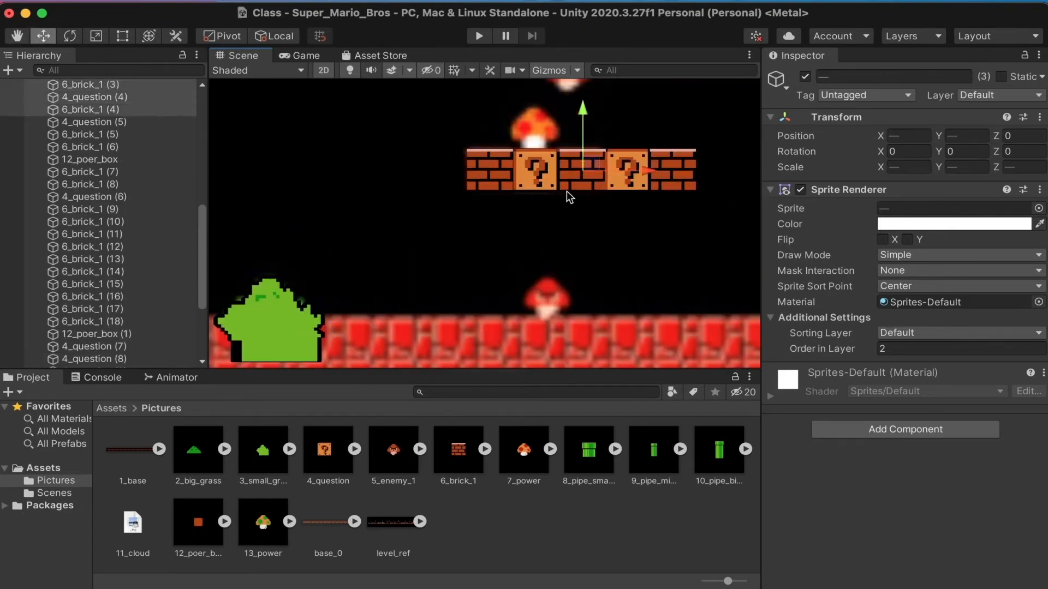
pyautogui.press('super+d')
pyautogui.moveTo(566, 191); pyautogui.dragTo(393, 265, button='middle')
pyautogui.scroll(-6, 556, 274)
pyautogui.moveTo(426, 253); pyautogui.dragTo(753, 272)
pyautogui.moveTo(754, 270); pyautogui.dragTo(466, 274, button='middle')
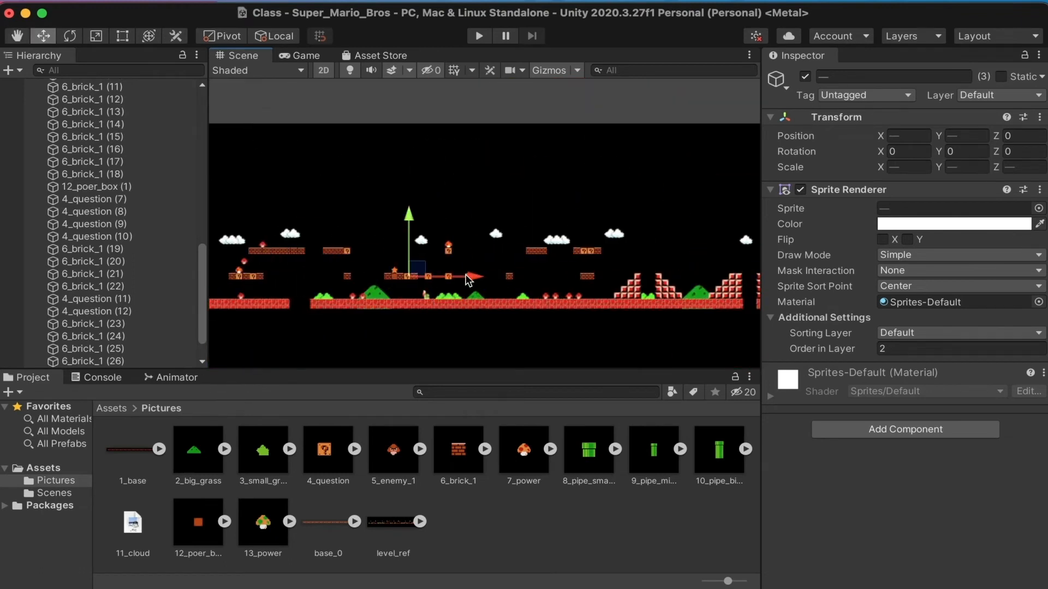
pyautogui.moveTo(466, 274); pyautogui.dragTo(703, 277)
pyautogui.moveTo(719, 280); pyautogui.dragTo(426, 280, button='middle')
pyautogui.moveTo(559, 284); pyautogui.dragTo(623, 286)
# Align the copied group with the row's last three reference blocks and add a brick copy at its start, at about X 124.38.
pyautogui.scroll(5, 624, 286)
pyautogui.scroll(5, 473, 259)
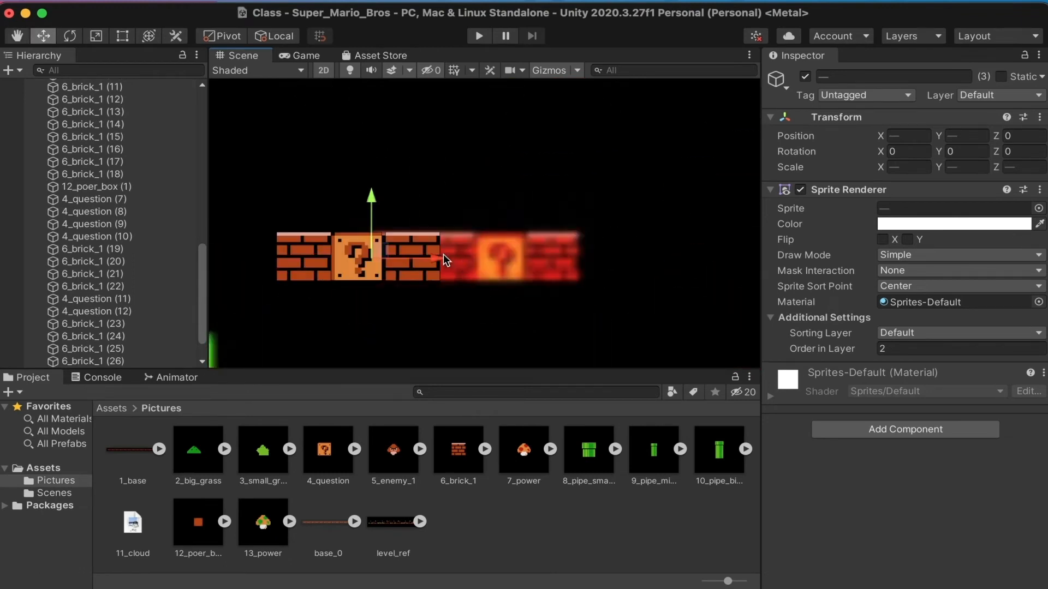
pyautogui.moveTo(441, 257); pyautogui.dragTo(578, 277)
pyautogui.click(459, 271)
pyautogui.moveTo(461, 258)
pyautogui.mouseDown()
pyautogui.moveTo(428, 260)
pyautogui.moveTo(451, 260)
pyautogui.mouseUp()
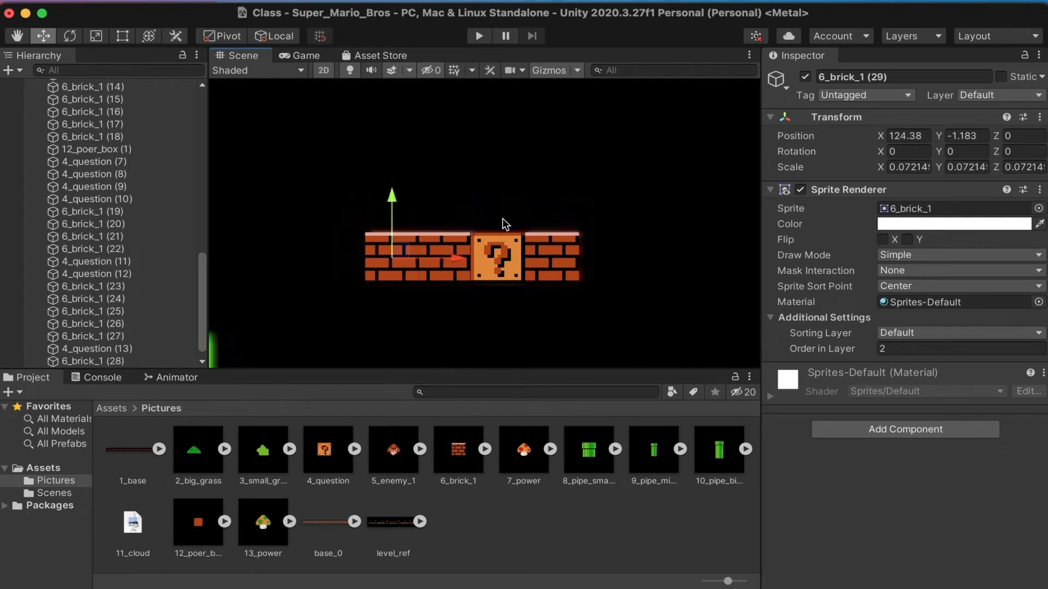
# Look over the whole level for reference parts that still lack sprites.
pyautogui.click(503, 220)
pyautogui.scroll(-8, 485, 234)
pyautogui.moveTo(515, 239); pyautogui.dragTo(382, 249, button='middle')
pyautogui.scroll(10, 417, 274)
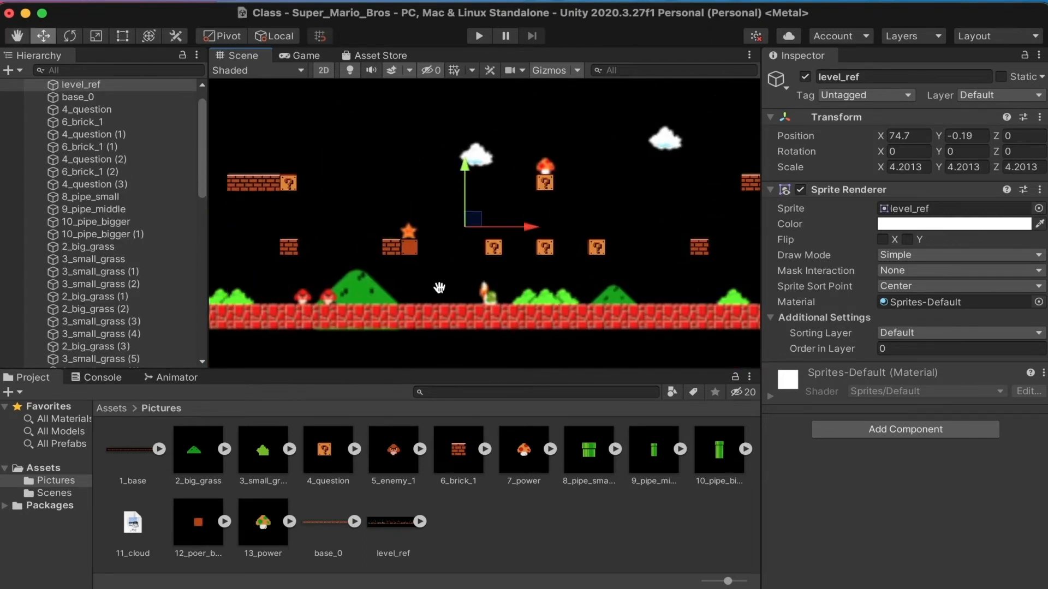
pyautogui.scroll(-5, 365, 277)
pyautogui.moveTo(235, 287); pyautogui.dragTo(444, 252, button='middle')
pyautogui.moveTo(306, 255); pyautogui.dragTo(590, 260, button='middle')
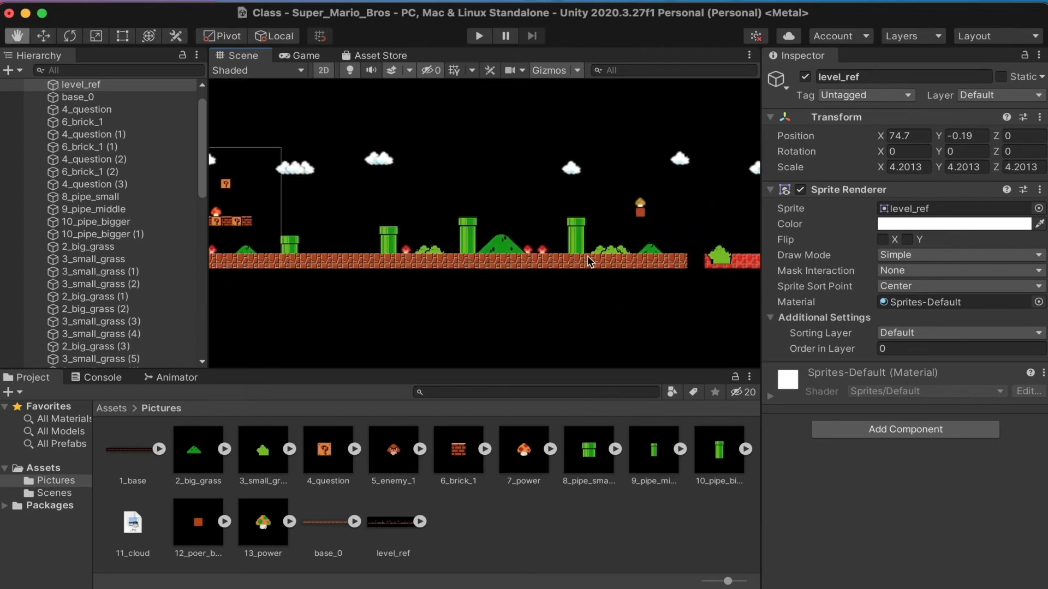
pyautogui.moveTo(349, 267); pyautogui.dragTo(585, 267, button='middle')
pyautogui.scroll(8, 418, 278)
pyautogui.moveTo(418, 279); pyautogui.dragTo(405, 286, button='middle')
pyautogui.scroll(-10, 404, 286)
pyautogui.moveTo(240, 286); pyautogui.dragTo(320, 299, button='middle')
pyautogui.moveTo(709, 295); pyautogui.dragTo(391, 293, button='middle')
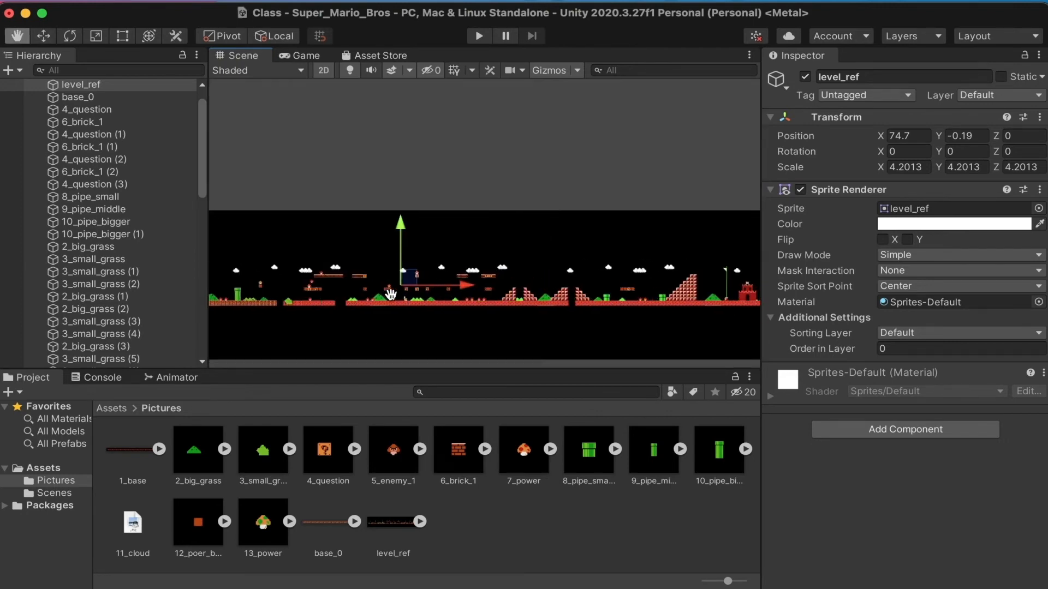
# Duplicate the first section's small pipe and move the copy onto the first reference pipe past the last gap.
pyautogui.moveTo(235, 290); pyautogui.dragTo(496, 286, button='middle')
pyautogui.scroll(8, 496, 286)
pyautogui.click(381, 282)
pyautogui.press('super+d')
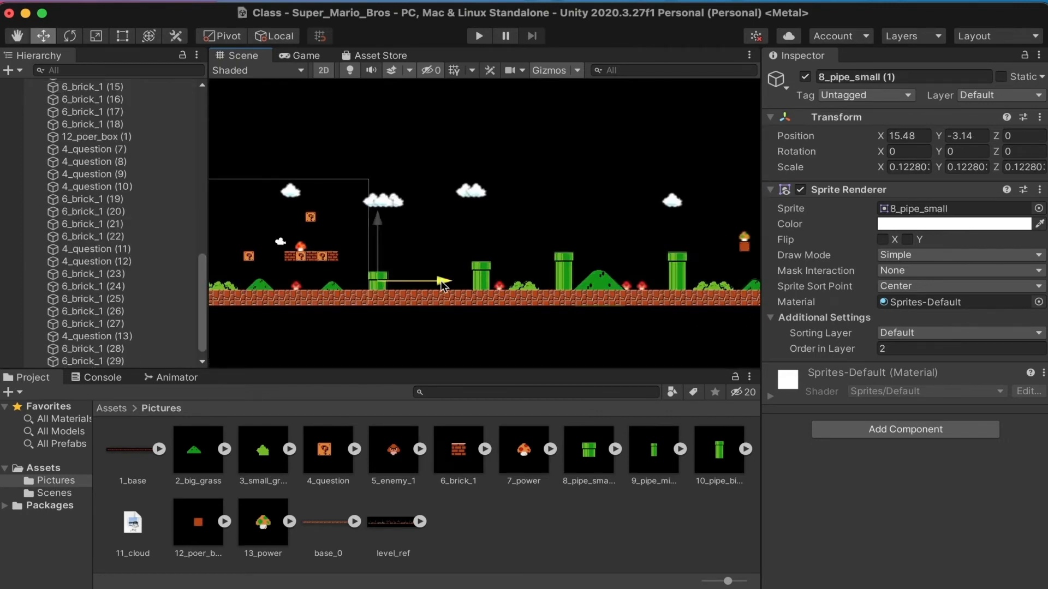
pyautogui.moveTo(440, 282); pyautogui.dragTo(659, 281)
pyautogui.scroll(-10, 636, 282)
pyautogui.moveTo(460, 280); pyautogui.dragTo(244, 281, button='middle')
pyautogui.scroll(2, 475, 279)
pyautogui.moveTo(475, 281); pyautogui.dragTo(640, 284)
pyautogui.scroll(10, 640, 283)
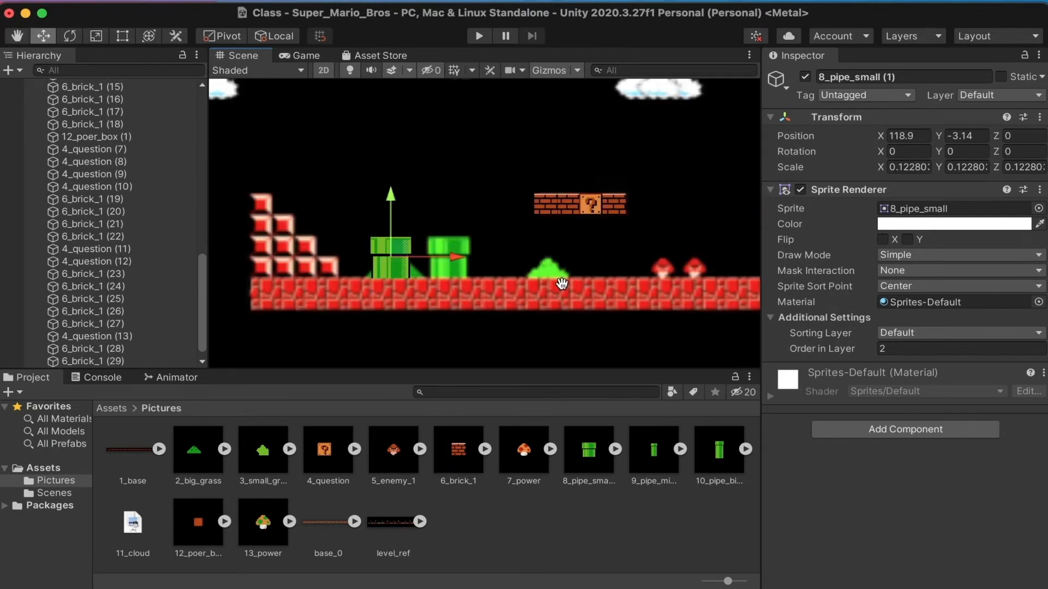
pyautogui.moveTo(394, 248); pyautogui.dragTo(452, 253)
# Duplicate the small pipe again and place the copy on the reference pipe before the tall final staircase, at about X 133.46, Y -3.14.
pyautogui.press('super+d')
pyautogui.scroll(-3, 417, 272)
pyautogui.moveTo(417, 272); pyautogui.dragTo(389, 277, button='middle')
pyautogui.moveTo(437, 260); pyautogui.dragTo(729, 261)
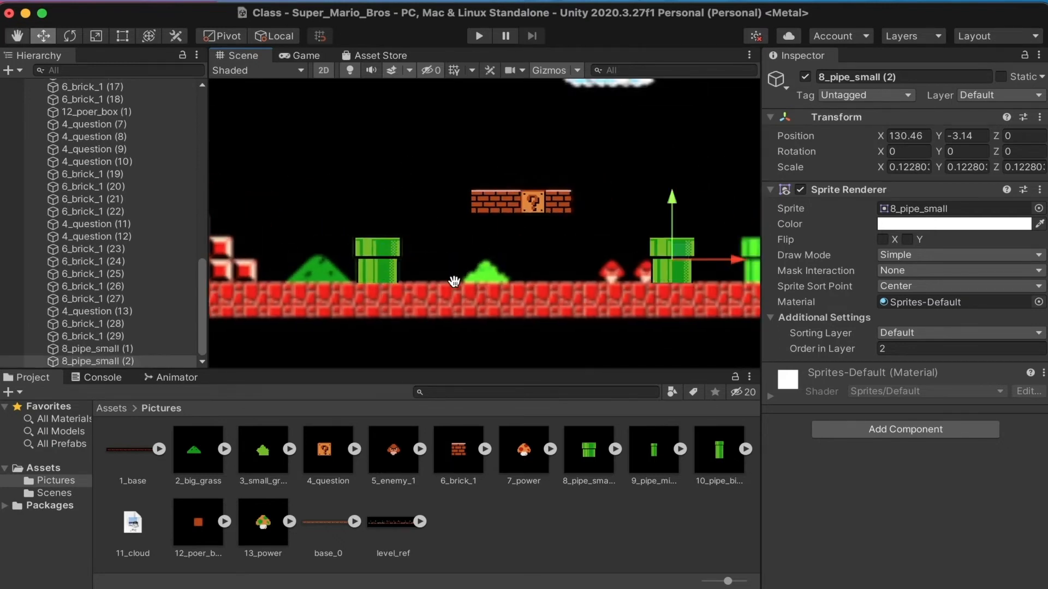
pyautogui.moveTo(456, 281); pyautogui.dragTo(133, 295, button='middle')
pyautogui.moveTo(409, 280); pyautogui.dragTo(495, 281)
pyautogui.scroll(-10, 503, 283)
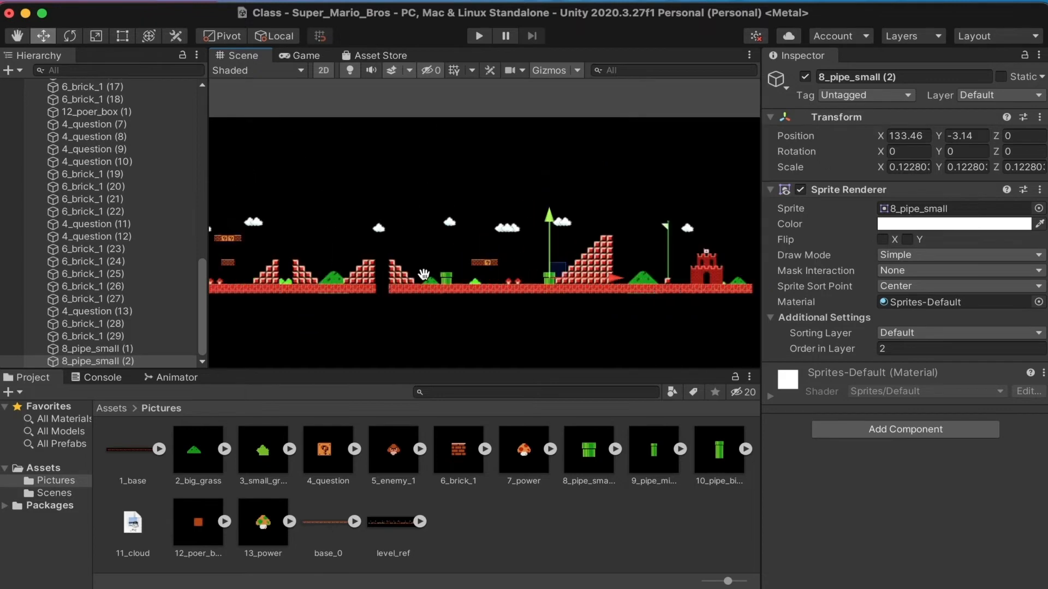
# Save the scene.
pyautogui.scroll(10, 345, 263)
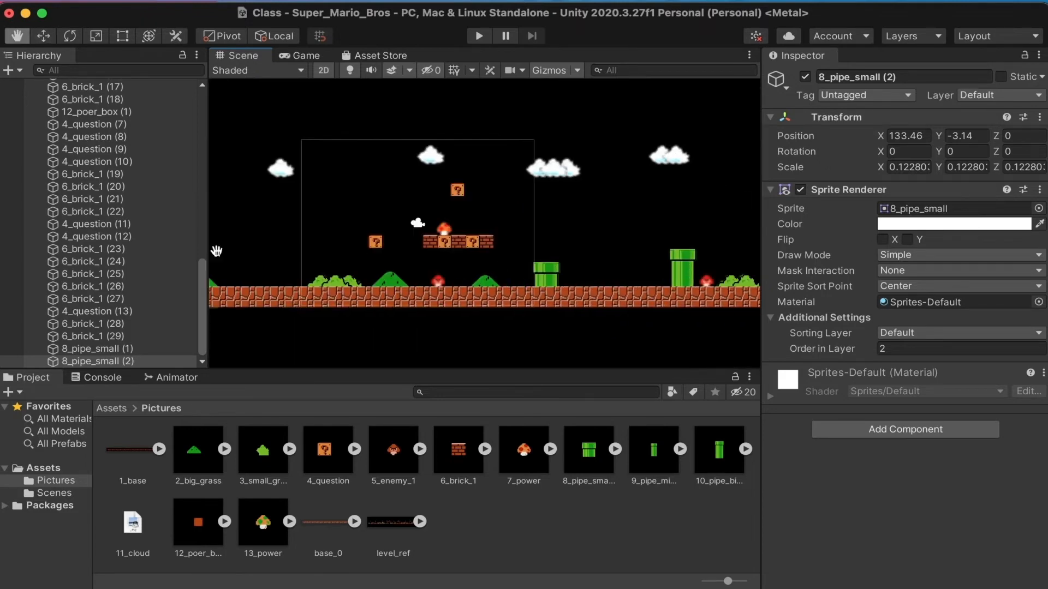
pyautogui.scroll(4, 345, 262)
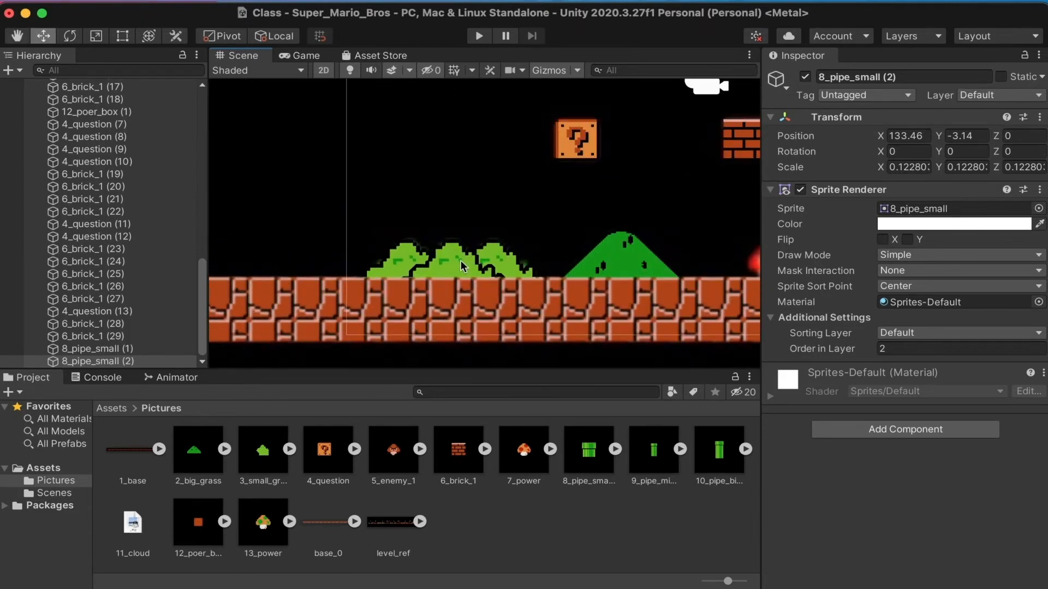
pyautogui.click(93, 3)
pyautogui.click(104, 74)
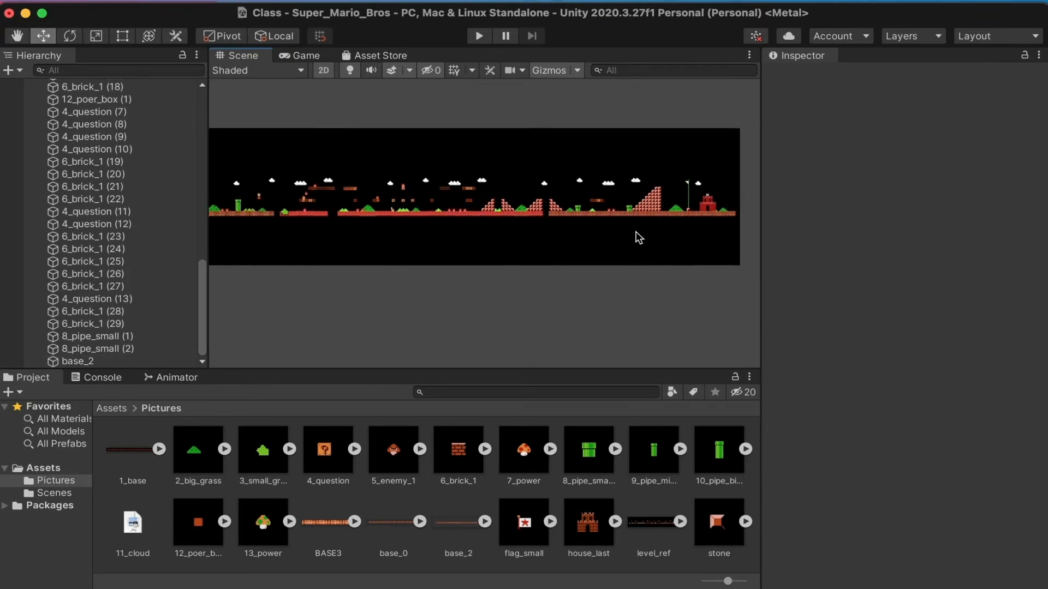
# Add the house_last sprite over the reference castle, scaled to about 0.237 and positioned at about X 152.85, Y -1.94.
pyautogui.scroll(8, 526, 222)
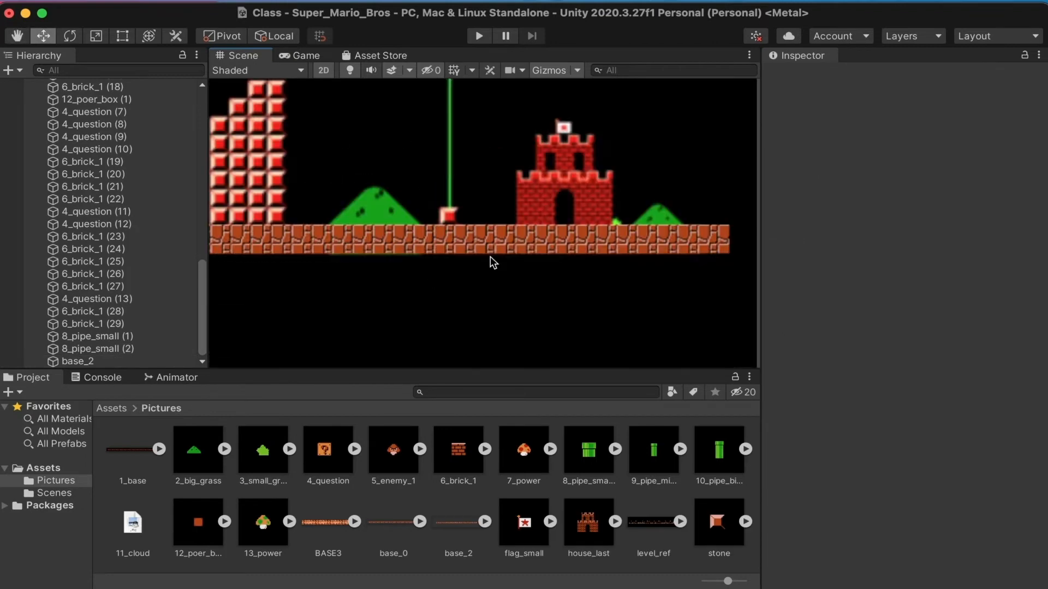
pyautogui.scroll(-2, 490, 257)
pyautogui.moveTo(490, 257); pyautogui.dragTo(477, 279, button='middle')
pyautogui.moveTo(576, 530); pyautogui.dragTo(435, 219)
pyautogui.press('r')
pyautogui.scroll(5, 431, 235)
pyautogui.press('w')
pyautogui.moveTo(528, 205); pyautogui.dragTo(505, 247)
pyautogui.scroll(1, 505, 248)
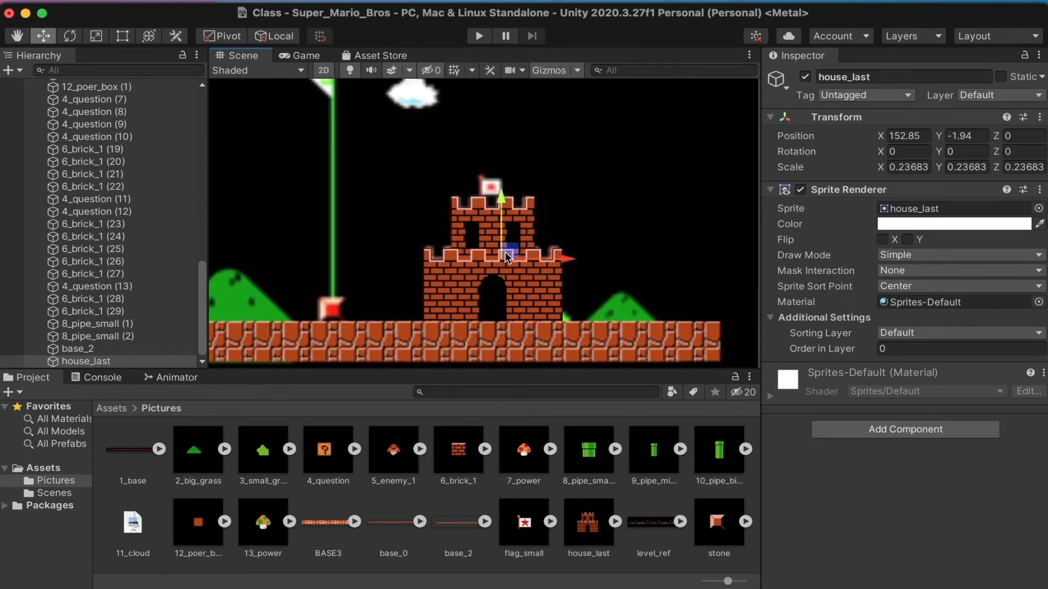
# Add the flag_small sprite near the castle, set its Order in Layer to 6, and scale it down to about 0.086.
pyautogui.moveTo(524, 523); pyautogui.dragTo(491, 185)
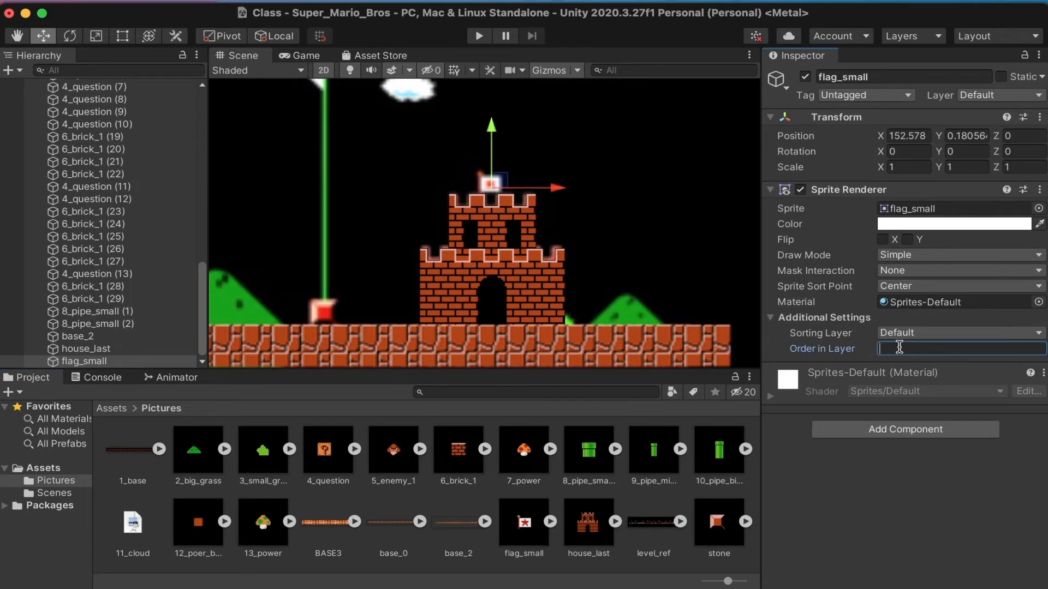
pyautogui.write('6')
pyautogui.scroll(-8, 594, 244)
pyautogui.moveTo(594, 244); pyautogui.dragTo(495, 194)
pyautogui.scroll(5, 602, 206)
pyautogui.press('r')
pyautogui.scroll(6, 494, 219)
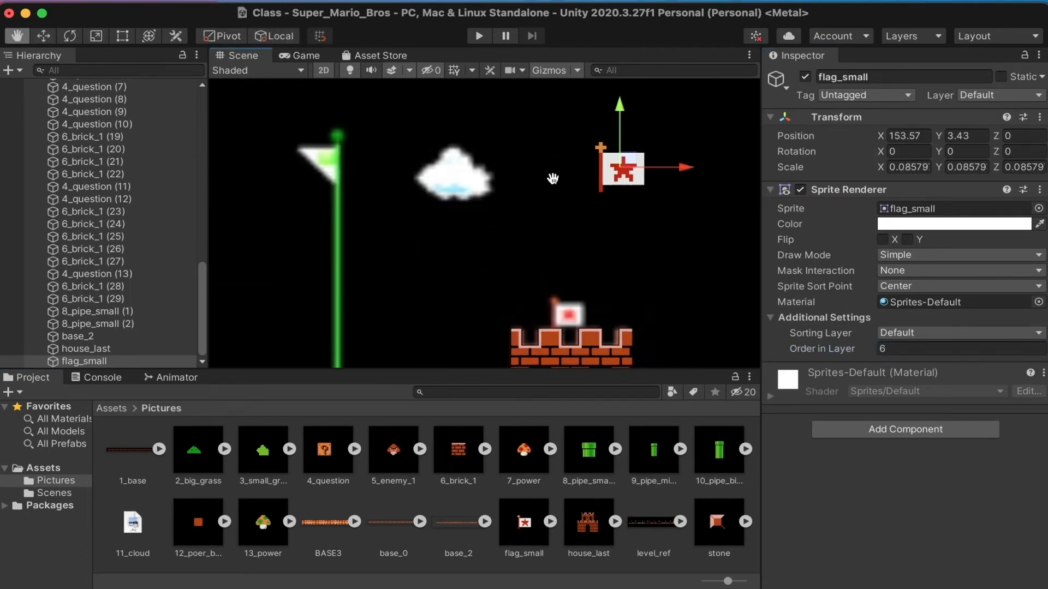
# Fit the flag to the reference flag on the castle roof, scaled to about 0.061 at about X 152.517, Y 0.303.
pyautogui.moveTo(551, 178); pyautogui.dragTo(524, 155, button='middle')
pyautogui.moveTo(600, 135); pyautogui.dragTo(544, 302)
pyautogui.scroll(4, 548, 268)
pyautogui.press('r')
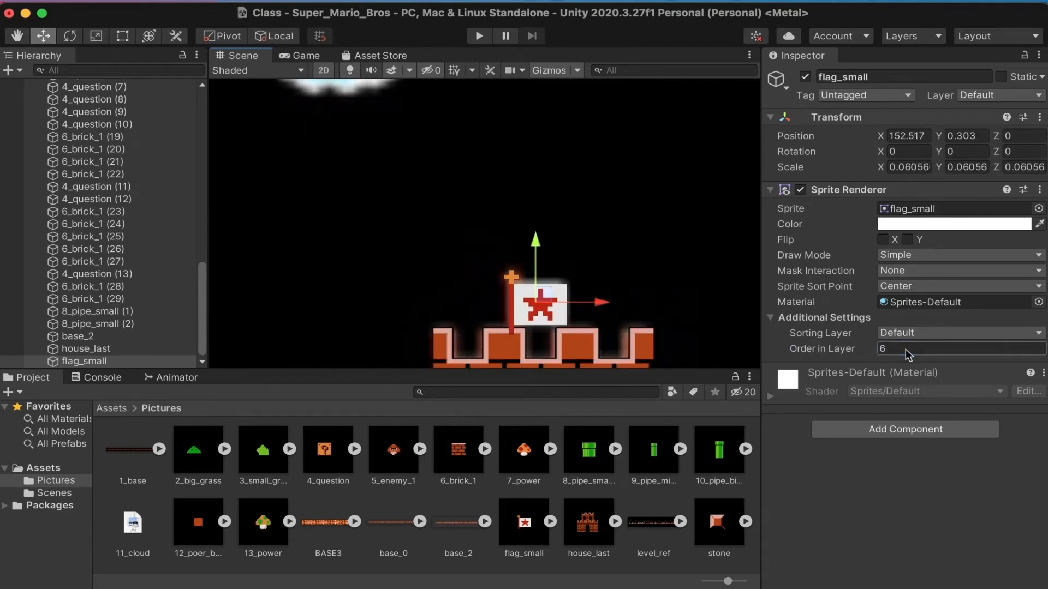
# Edit the castle's Order in Layer, and set the flag's Order in Layer to 2 with its height raised to about Y 0.349.
pyautogui.click(579, 349)
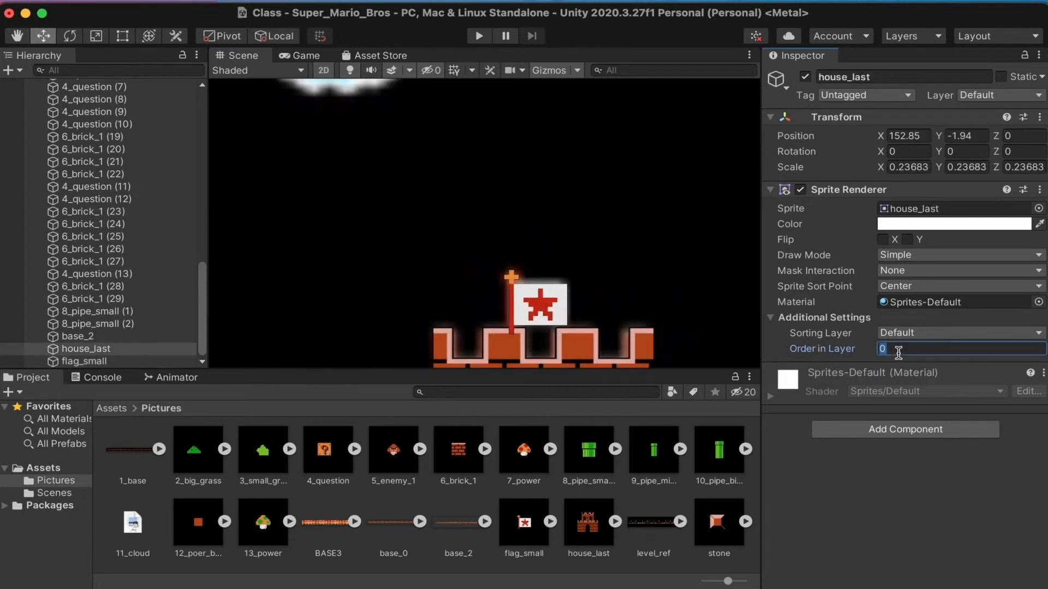
pyautogui.click(531, 304)
pyautogui.moveTo(535, 239); pyautogui.dragTo(535, 242)
pyautogui.scroll(-5, 519, 262)
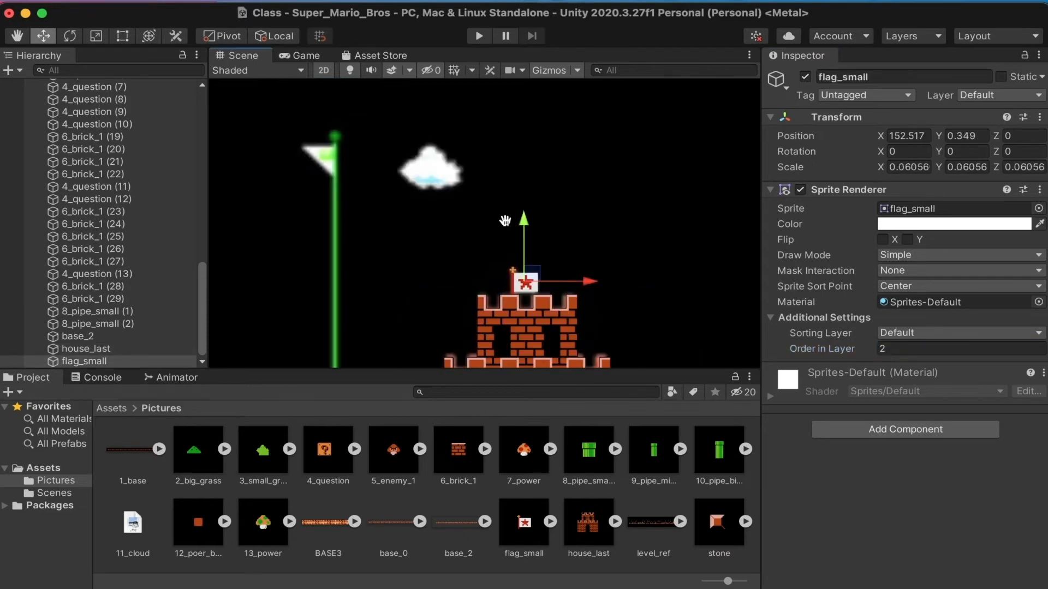
# Save the scene after checking the castle and flag area.
pyautogui.moveTo(503, 222); pyautogui.dragTo(503, 151, button='middle')
pyautogui.scroll(-6, 520, 188)
pyautogui.click(632, 209)
pyautogui.click(649, 209)
pyautogui.click(97, 6)
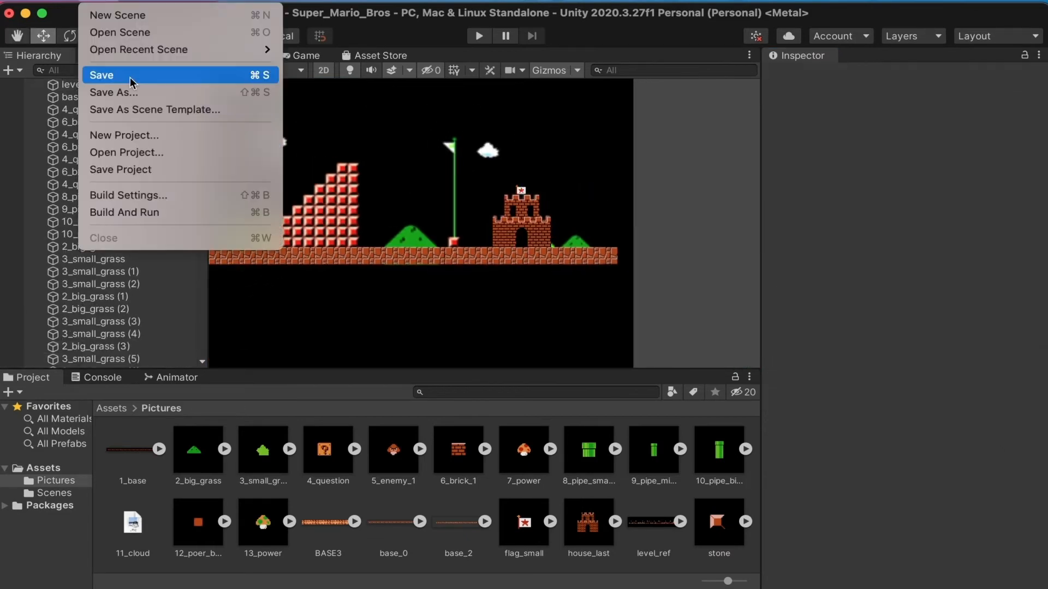
pyautogui.click(123, 73)
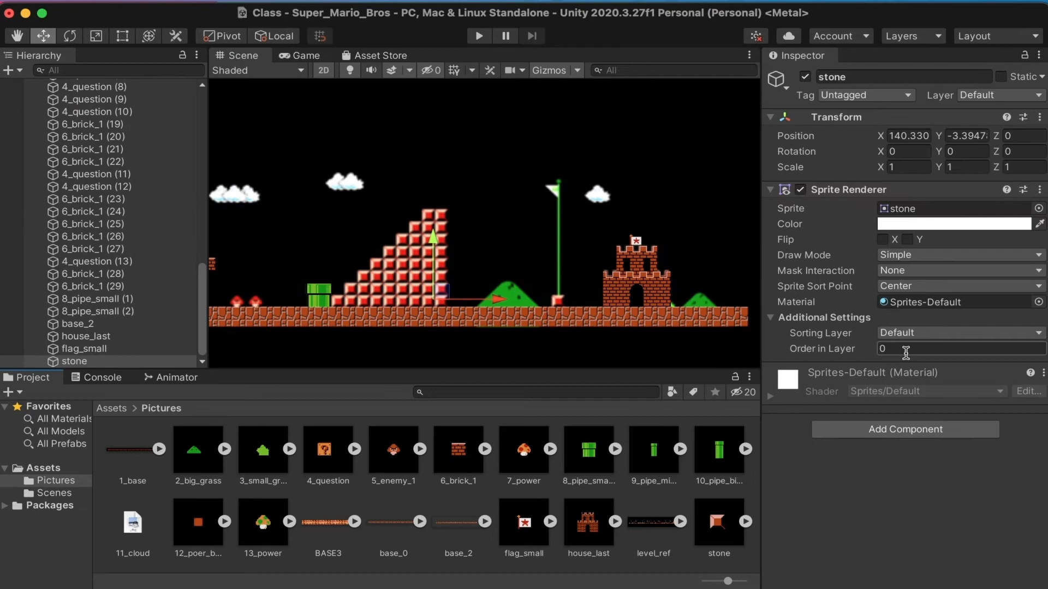
# Add the stone sprite at the reference staircase before the flagpole and set its Order in Layer to 2.
pyautogui.click(906, 349)
pyautogui.write('2')
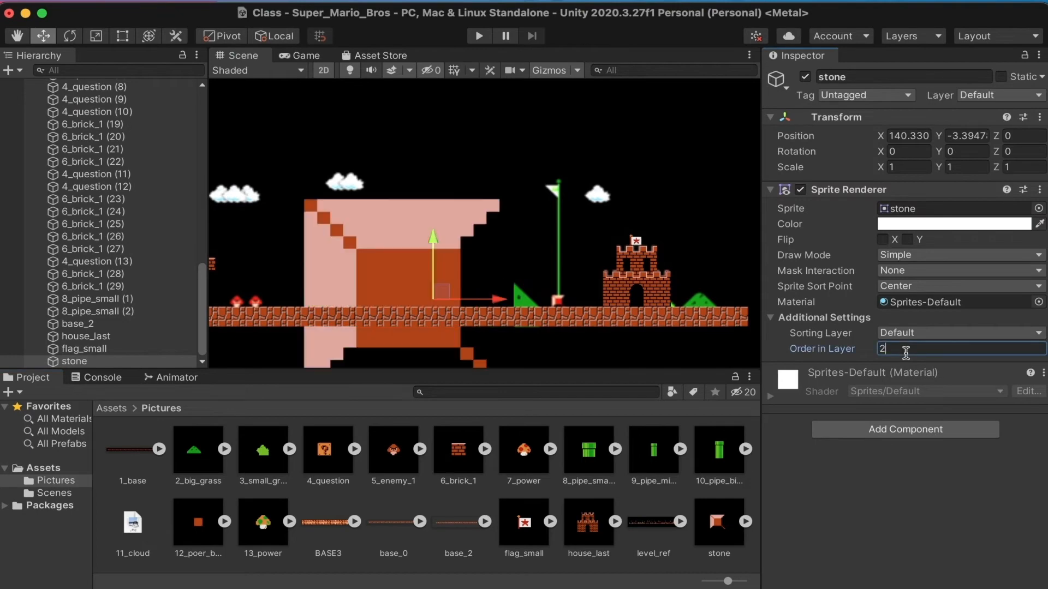
pyautogui.click(119, 351)
pyautogui.click(119, 364)
# Scale the stone to about 0.0618 and fit it over the first bottom reference block beside the pipe, at Y -3.49.
pyautogui.press('r')
pyautogui.scroll(2, 388, 282)
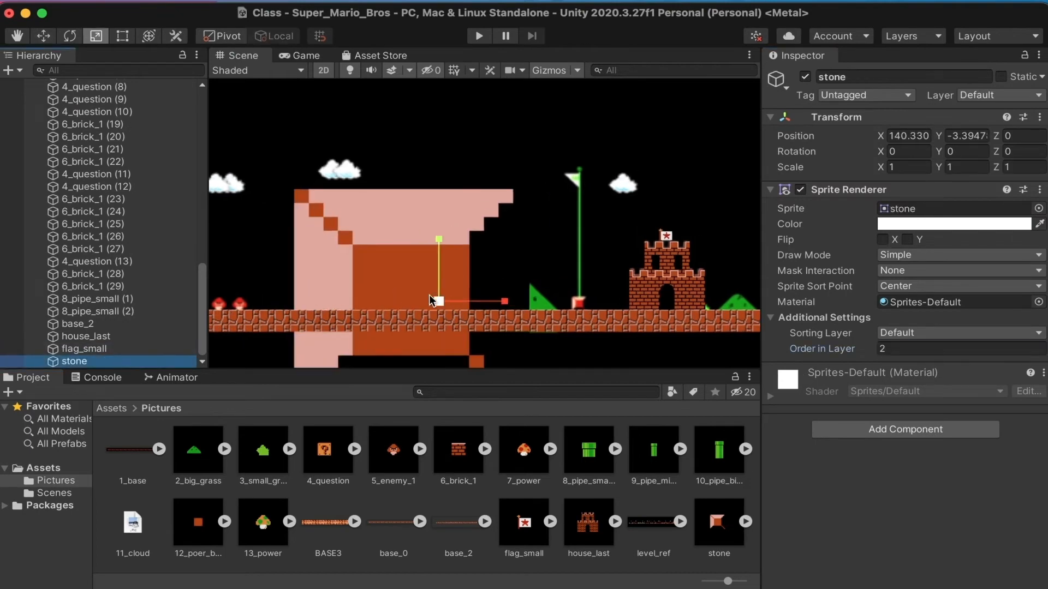
pyautogui.moveTo(438, 301); pyautogui.dragTo(389, 287)
pyautogui.scroll(6, 394, 293)
pyautogui.press('w')
pyautogui.moveTo(509, 299); pyautogui.dragTo(324, 259)
pyautogui.moveTo(325, 259); pyautogui.dragTo(595, 268, button='middle')
pyautogui.moveTo(598, 269); pyautogui.dragTo(457, 320)
pyautogui.press('r')
pyautogui.press('w')
pyautogui.moveTo(480, 310); pyautogui.dragTo(542, 324)
# Duplicate the stone into three adjacent blocks and copy that trio to extend the bottom row to six stones.
pyautogui.press('super+d')
pyautogui.press('super+d')
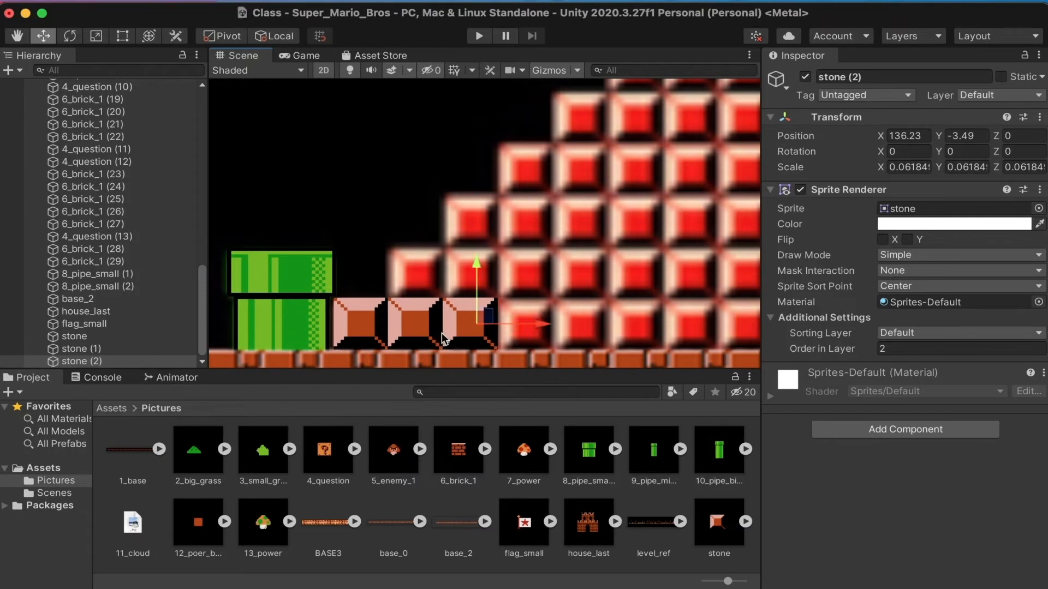
pyautogui.click(422, 333)
pyautogui.click(374, 331)
pyautogui.keyDown('shift'); pyautogui.click(418, 334); pyautogui.keyUp('shift')
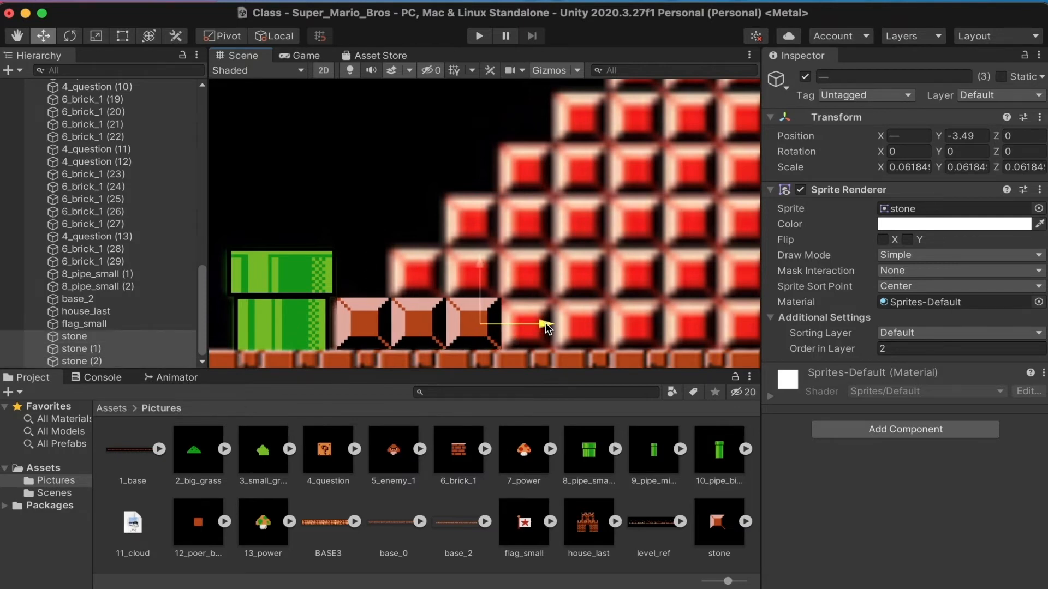
pyautogui.press('super+d')
pyautogui.moveTo(491, 326); pyautogui.dragTo(655, 321)
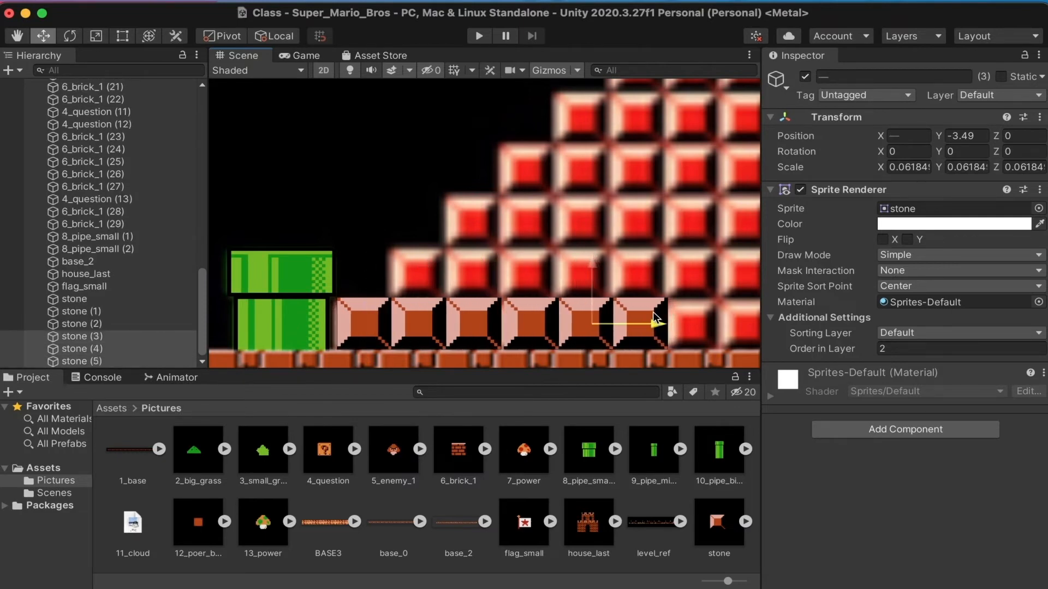
# Duplicate three more stones to extend the bottom row to nine, ending at the reference staircase's far edge.
pyautogui.hotkey('shift', 'd')
pyautogui.press('super+z')
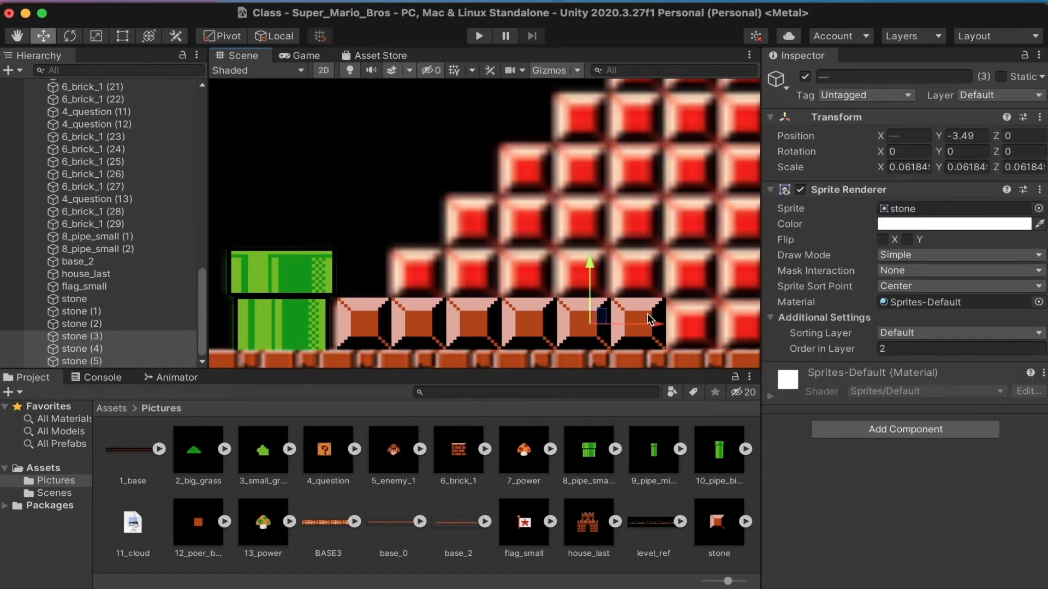
pyautogui.press('super+d')
pyautogui.moveTo(650, 315); pyautogui.dragTo(507, 328, button='middle')
pyautogui.moveTo(520, 339); pyautogui.dragTo(676, 340)
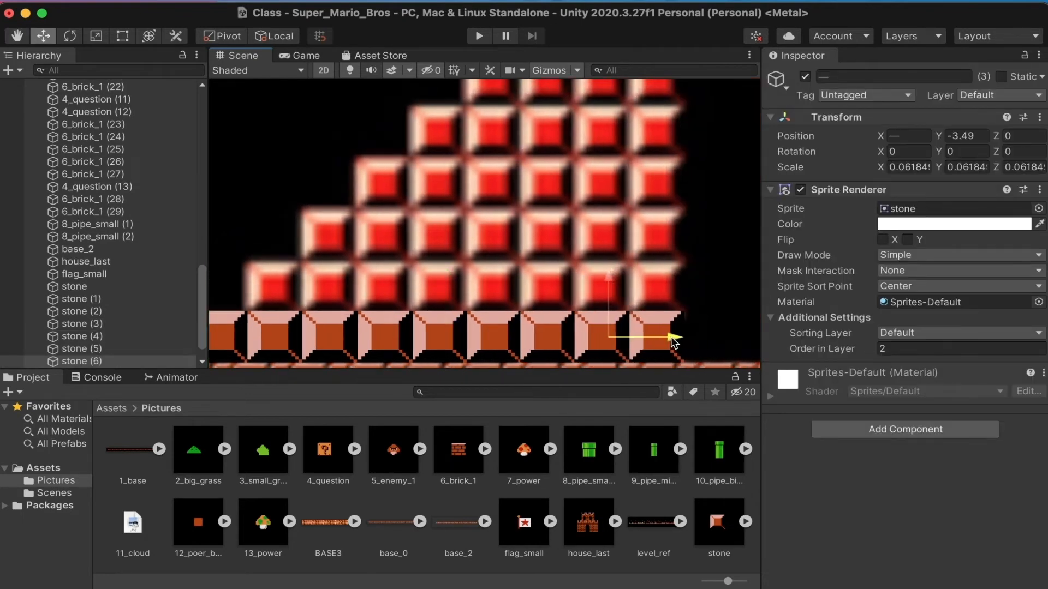
# Duplicate the whole nine-stone bottom row and raise the copy to about Y -2.7 as the second row.
pyautogui.scroll(-3, 675, 341)
pyautogui.click(294, 344)
pyautogui.keyDown('shift'); pyautogui.click(324, 351); pyautogui.keyUp('shift')
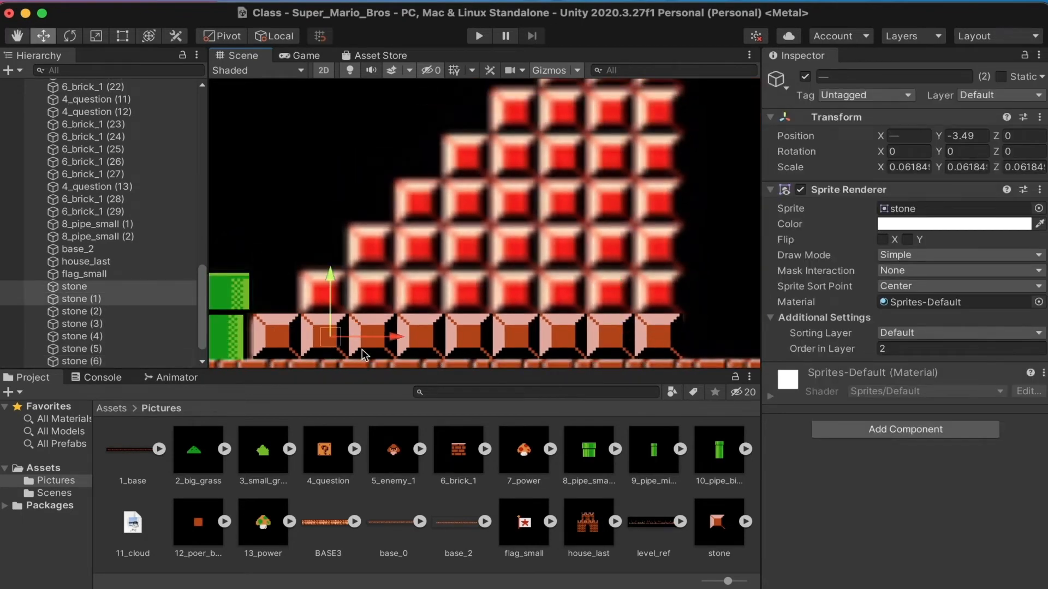
pyautogui.keyDown('shift'); pyautogui.click(370, 351); pyautogui.keyUp('shift')
pyautogui.keyDown('shift'); pyautogui.click(419, 352); pyautogui.keyUp('shift')
pyautogui.keyDown('shift'); pyautogui.click(519, 354); pyautogui.keyUp('shift')
pyautogui.keyDown('shift'); pyautogui.click(570, 354); pyautogui.keyUp('shift')
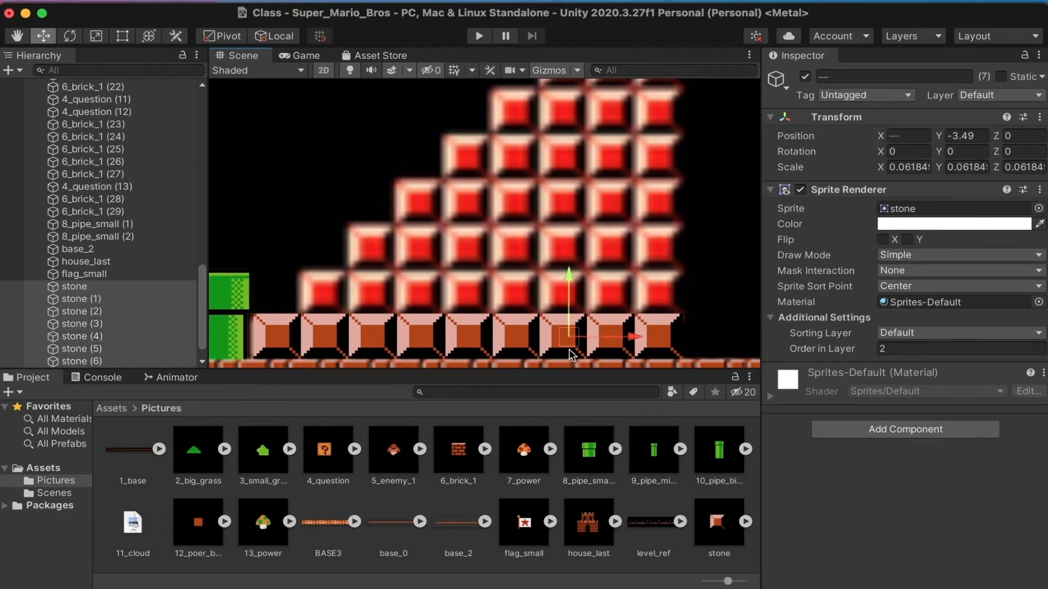
pyautogui.keyDown('shift'); pyautogui.click(678, 358); pyautogui.keyUp('shift')
pyautogui.press('super+d')
pyautogui.moveTo(688, 321); pyautogui.dragTo(568, 309, button='middle')
pyautogui.scroll(3, 556, 300)
pyautogui.moveTo(534, 275); pyautogui.dragTo(528, 219)
# Fine-tune the second stone row's height to about Y -2.707 so it sits flush on the bottom row.
pyautogui.scroll(8, 528, 219)
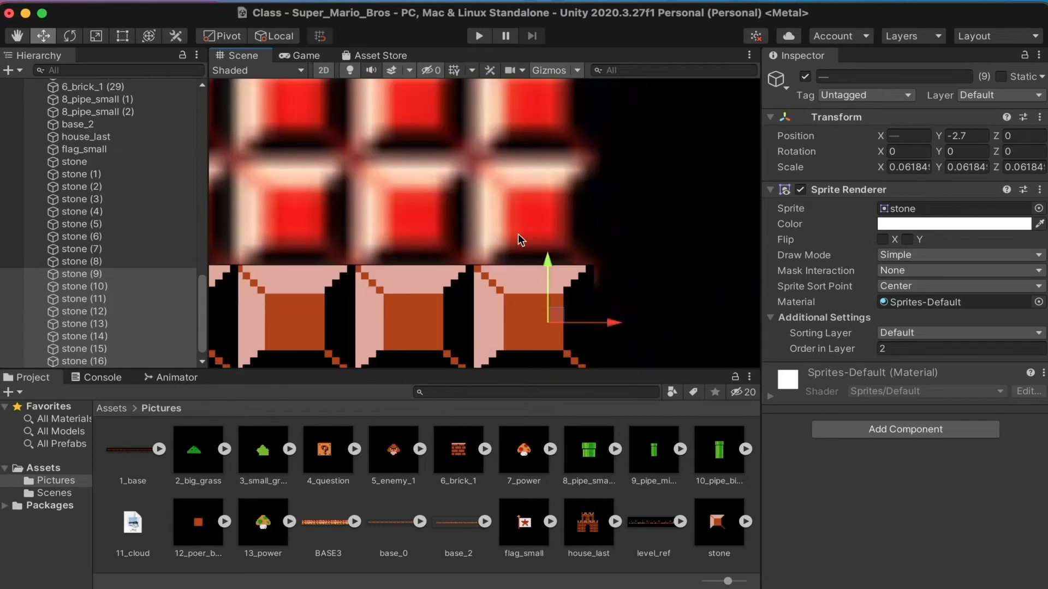
pyautogui.moveTo(552, 110); pyautogui.dragTo(554, 123)
pyautogui.scroll(-5, 524, 215)
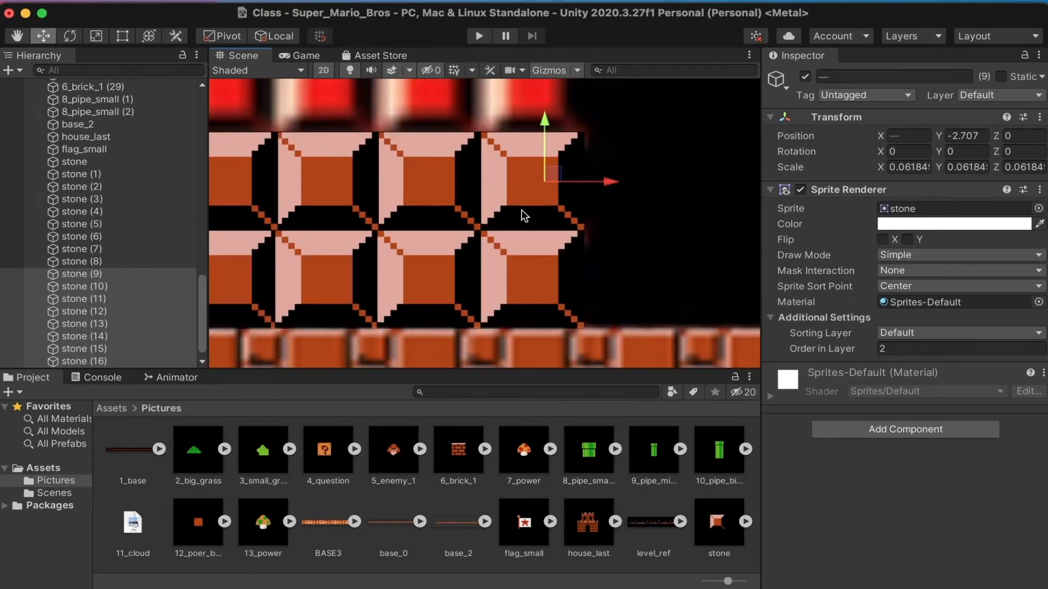
# Duplicate the stone row twice more, stacking the third row at Y -1.92 and the fourth at Y -1.15.
pyautogui.press('super+d')
pyautogui.scroll(-3, 524, 216)
pyautogui.moveTo(524, 217); pyautogui.dragTo(590, 300, button='middle')
pyautogui.moveTo(543, 213); pyautogui.dragTo(534, 155)
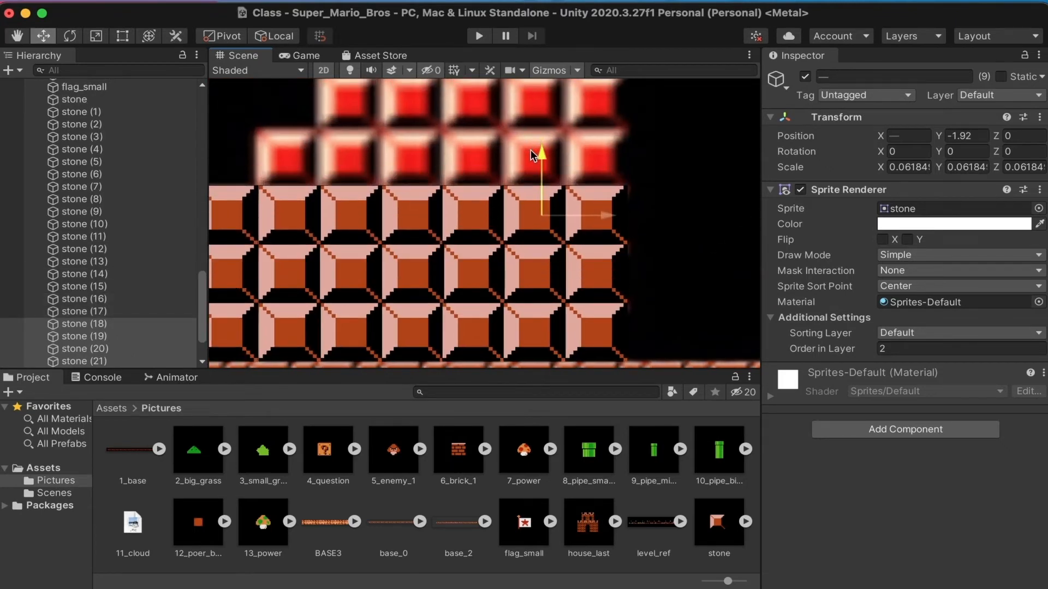
pyautogui.press('super+d')
pyautogui.moveTo(531, 150); pyautogui.dragTo(534, 250, button='middle')
pyautogui.moveTo(540, 254); pyautogui.dragTo(552, 195)
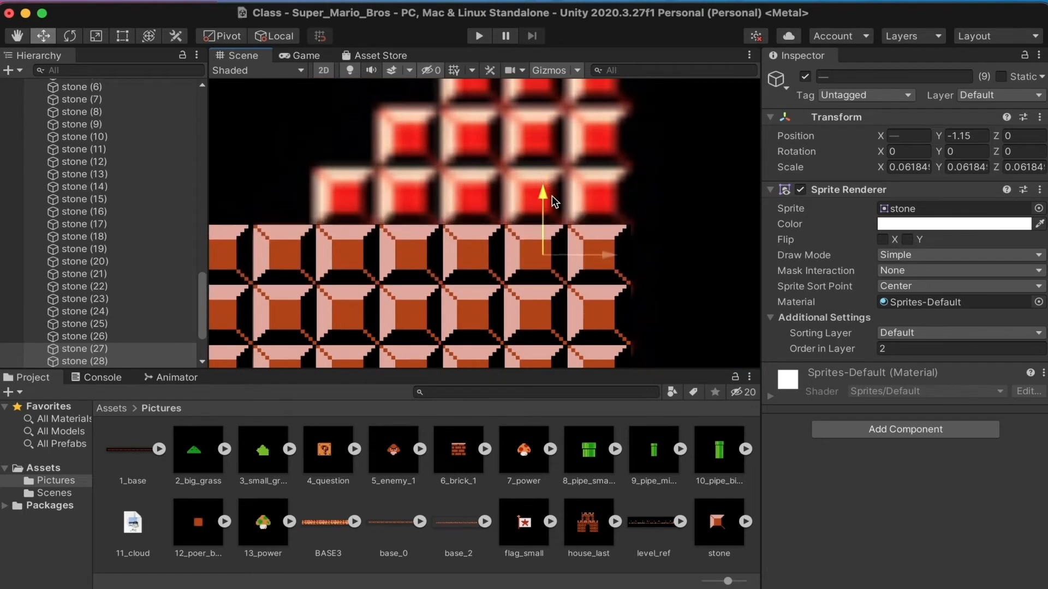
# Duplicate the nine-stone row for the fifth and sixth rows and stack them on the wall.
pyautogui.press('super+d')
pyautogui.scroll(2, 548, 197)
pyautogui.moveTo(487, 198); pyautogui.dragTo(663, 197, button='middle')
pyautogui.moveTo(362, 207); pyautogui.dragTo(363, 141)
pyautogui.press('super+d')
pyautogui.moveTo(363, 140); pyautogui.dragTo(364, 204, button='middle')
pyautogui.moveTo(364, 200); pyautogui.dragTo(367, 132)
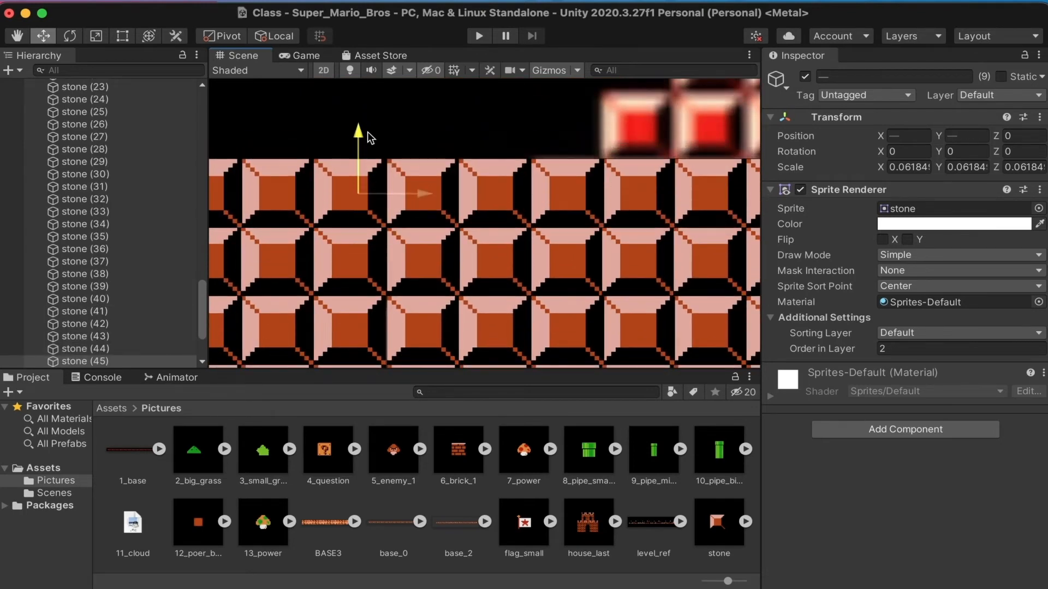
# Stack the seventh row at about Y 1.184 and the eighth at about Y 1.962 to complete the stone wall's height.
pyautogui.moveTo(362, 146); pyautogui.dragTo(223, 224, button='middle')
pyautogui.moveTo(571, 213); pyautogui.dragTo(572, 148)
pyautogui.press('super+d')
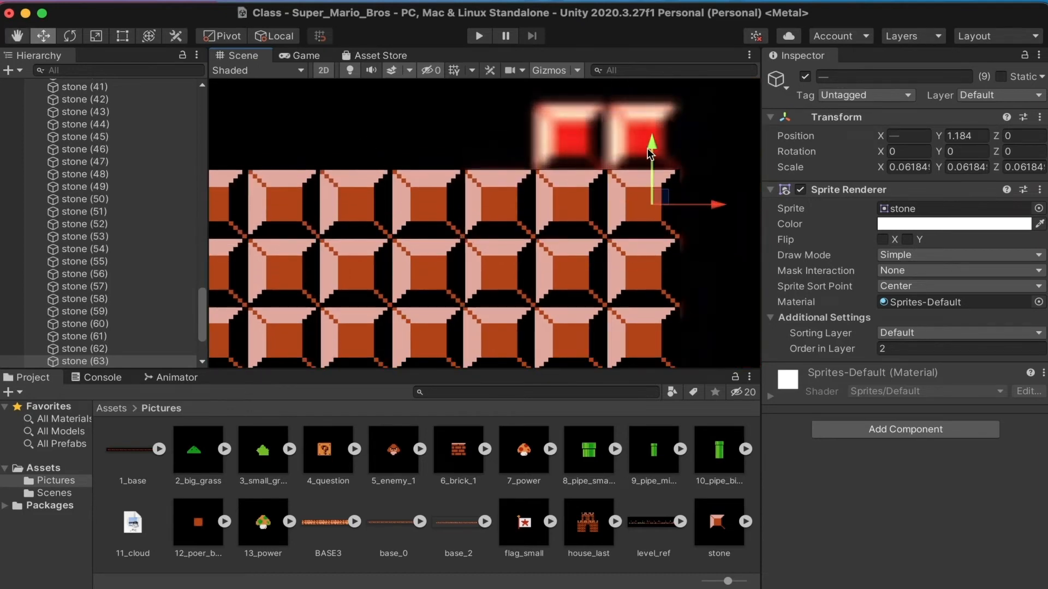
pyautogui.moveTo(650, 155); pyautogui.dragTo(627, 86)
# Fit ten duplicated stones over the descending reference staircase just after the ground gap.
pyautogui.moveTo(400, 184); pyautogui.dragTo(625, 187, button='middle')
pyautogui.scroll(-8, 624, 187)
pyautogui.moveTo(559, 186); pyautogui.dragTo(481, 167, button='middle')
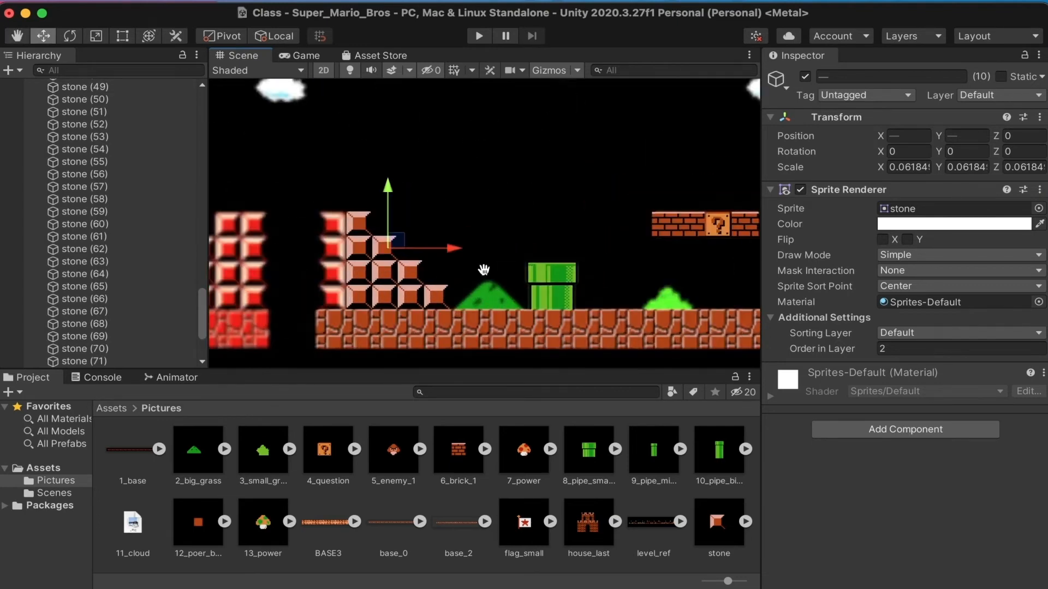
pyautogui.scroll(3, 483, 270)
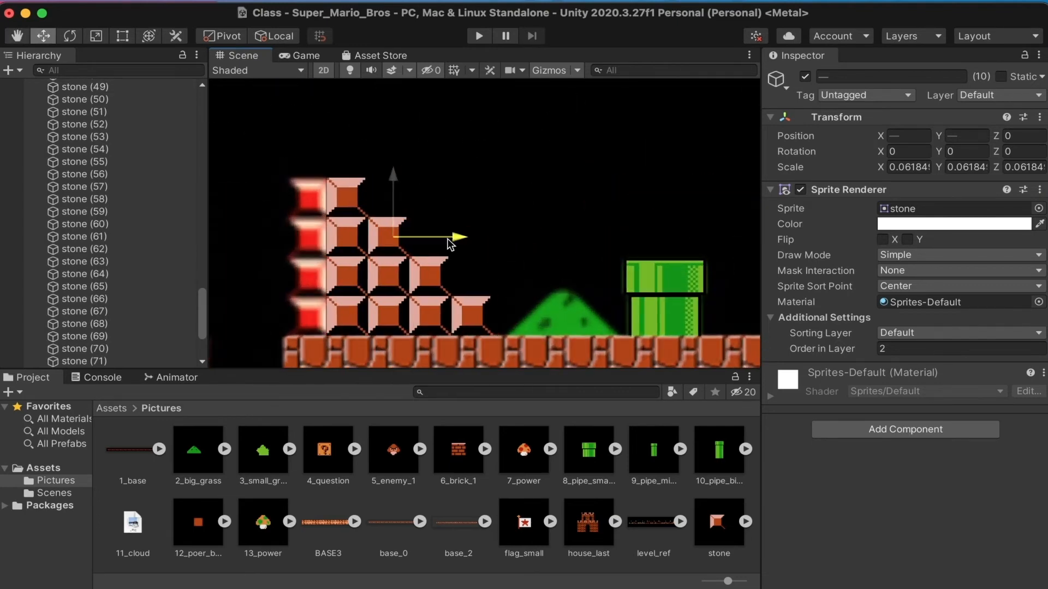
pyautogui.moveTo(421, 240); pyautogui.dragTo(428, 241)
pyautogui.scroll(-5, 427, 253)
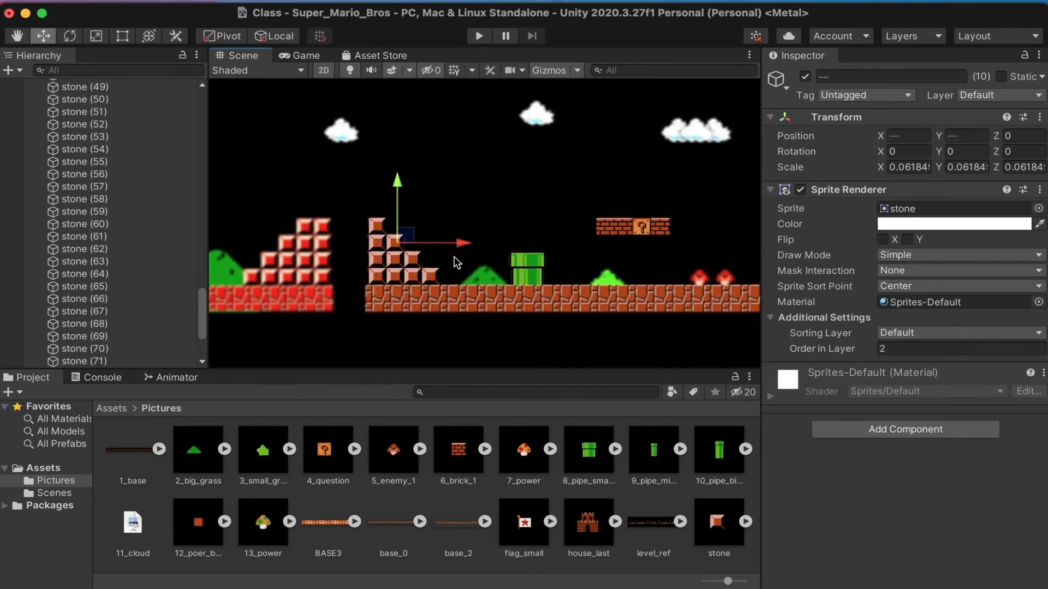
# Duplicate the 14 wall stones that form a four-high ascending staircase with a doubled tallest column.
pyautogui.moveTo(495, 261); pyautogui.dragTo(82, 256, button='middle')
pyautogui.scroll(4, 515, 273)
pyautogui.click(558, 270)
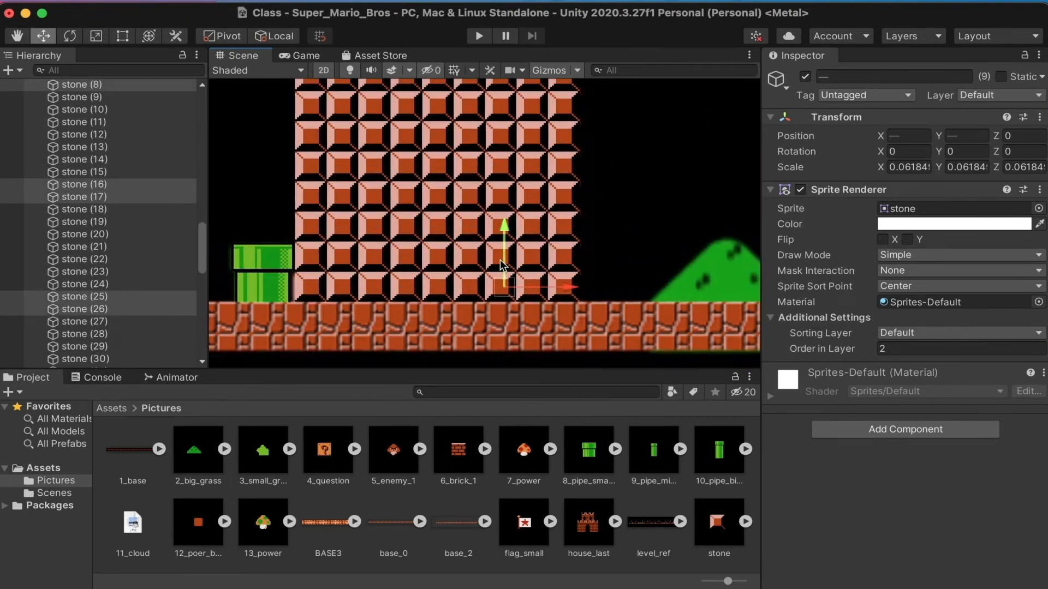
pyautogui.keyDown('shift'); pyautogui.click(438, 287); pyautogui.keyUp('shift')
pyautogui.press('super+d')
pyautogui.scroll(-4, 486, 297)
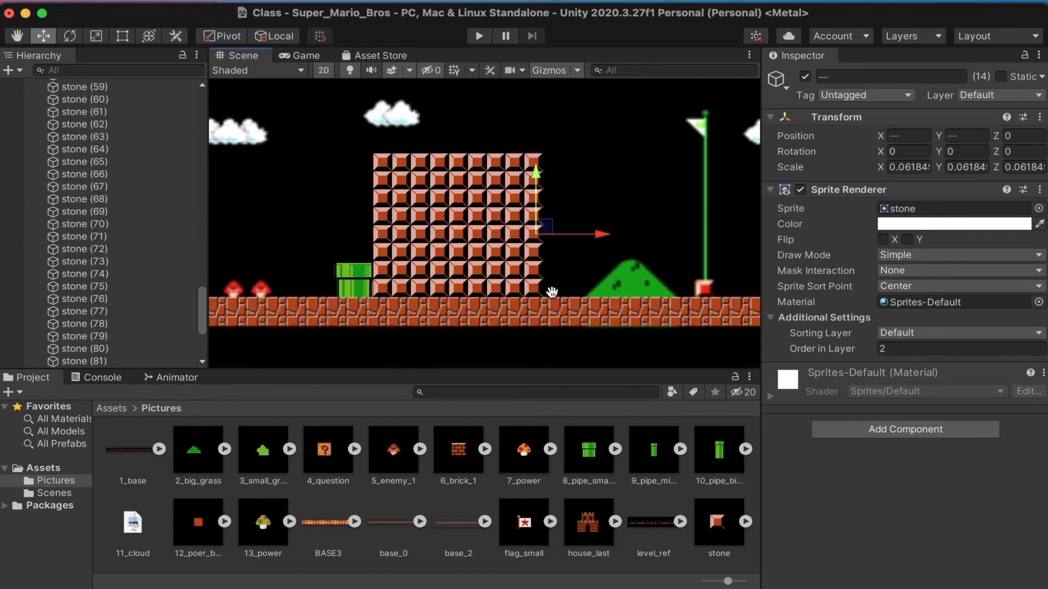
# Move the 14 duplicated stones back along the level onto the ascending reference staircase just before the ground gap.
pyautogui.moveTo(555, 292); pyautogui.dragTo(679, 290, button='middle')
pyautogui.moveTo(730, 238); pyautogui.dragTo(352, 246)
pyautogui.moveTo(352, 245); pyautogui.dragTo(560, 243, button='middle')
pyautogui.moveTo(564, 240); pyautogui.dragTo(349, 251)
pyautogui.moveTo(355, 254); pyautogui.dragTo(569, 250, button='middle')
pyautogui.moveTo(556, 239); pyautogui.dragTo(440, 243)
pyautogui.scroll(4, 423, 254)
pyautogui.moveTo(423, 254); pyautogui.dragTo(549, 247, button='middle')
pyautogui.moveTo(537, 225); pyautogui.dragTo(547, 229)
pyautogui.scroll(-4, 532, 263)
pyautogui.scroll(2, 531, 264)
# Duplicate the 14-stone ascending staircase and place the copy over the earlier ascending reference staircase before the small bush.
pyautogui.press('super+d')
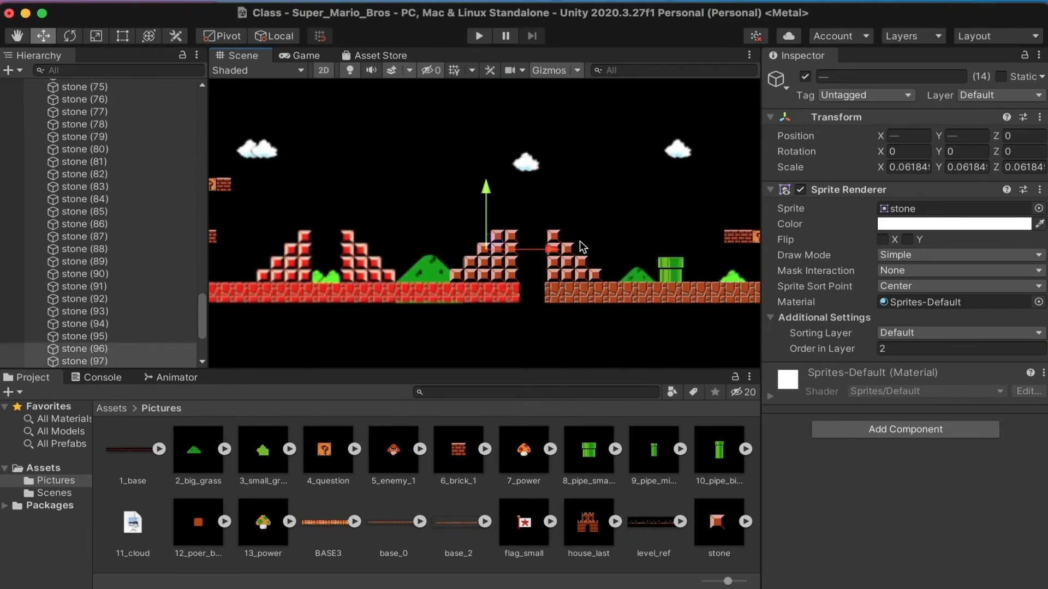
pyautogui.moveTo(395, 259); pyautogui.dragTo(355, 259)
pyautogui.moveTo(355, 259); pyautogui.dragTo(549, 243, button='middle')
pyautogui.moveTo(558, 236); pyautogui.dragTo(501, 239)
pyautogui.scroll(4, 552, 236)
pyautogui.scroll(-1, 569, 261)
# Duplicate the ten-stone descending staircase and place the copy over the reference staircase between the small bush and the big hill.
pyautogui.moveTo(569, 262); pyautogui.dragTo(339, 278, button='middle')
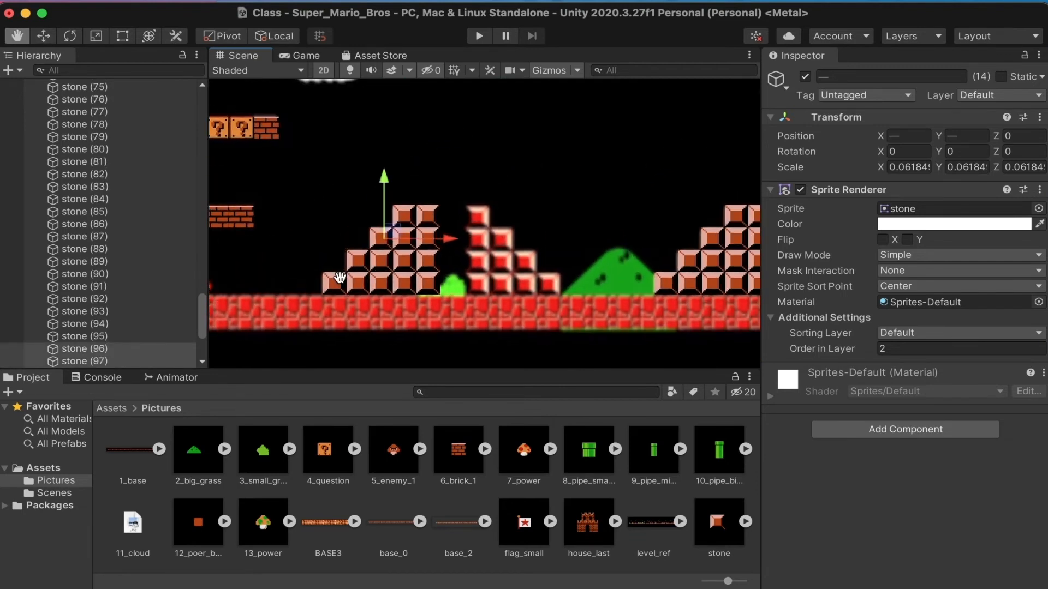
pyautogui.click(655, 227)
pyautogui.keyDown('shift'); pyautogui.click(657, 250); pyautogui.keyUp('shift')
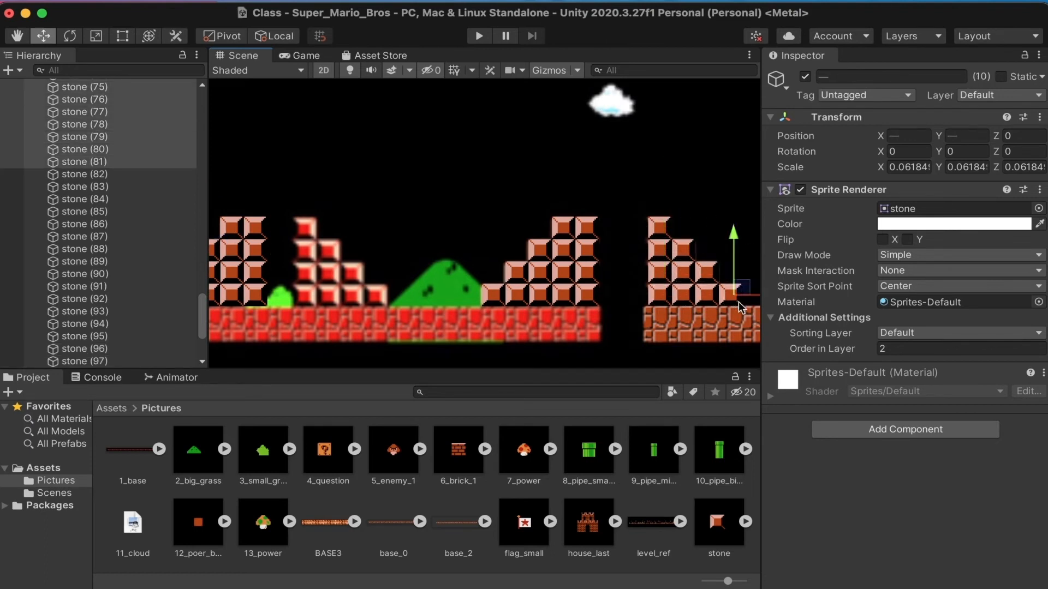
pyautogui.press('super+d')
pyautogui.moveTo(740, 307); pyautogui.dragTo(399, 286)
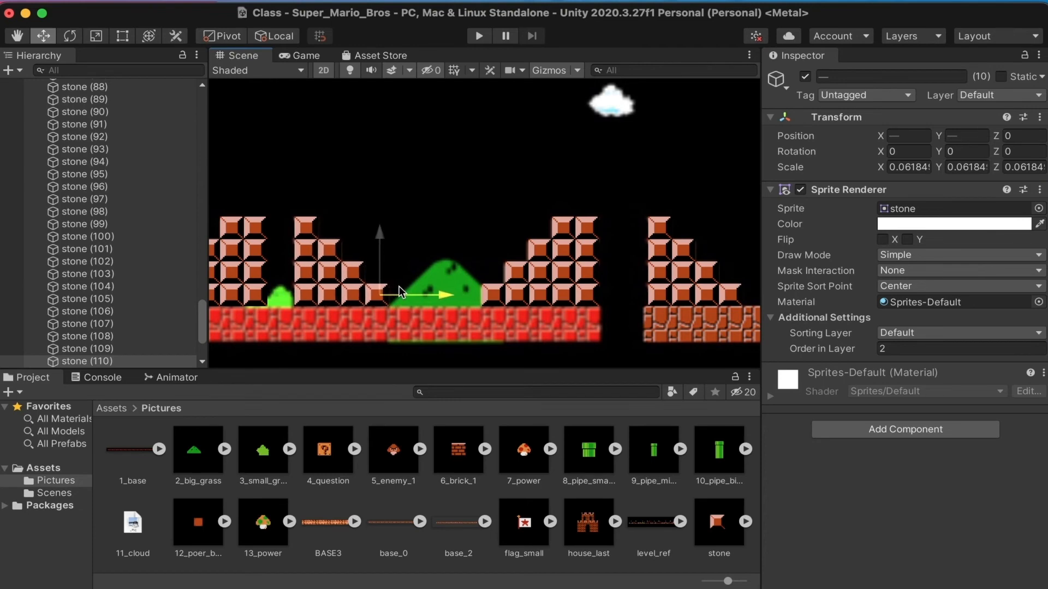
# Delete the surplus four-stone column at X 101.07 from the first ascending staircase, next to the small bush.
pyautogui.hscroll(-5, 414, 262)
pyautogui.click(442, 224)
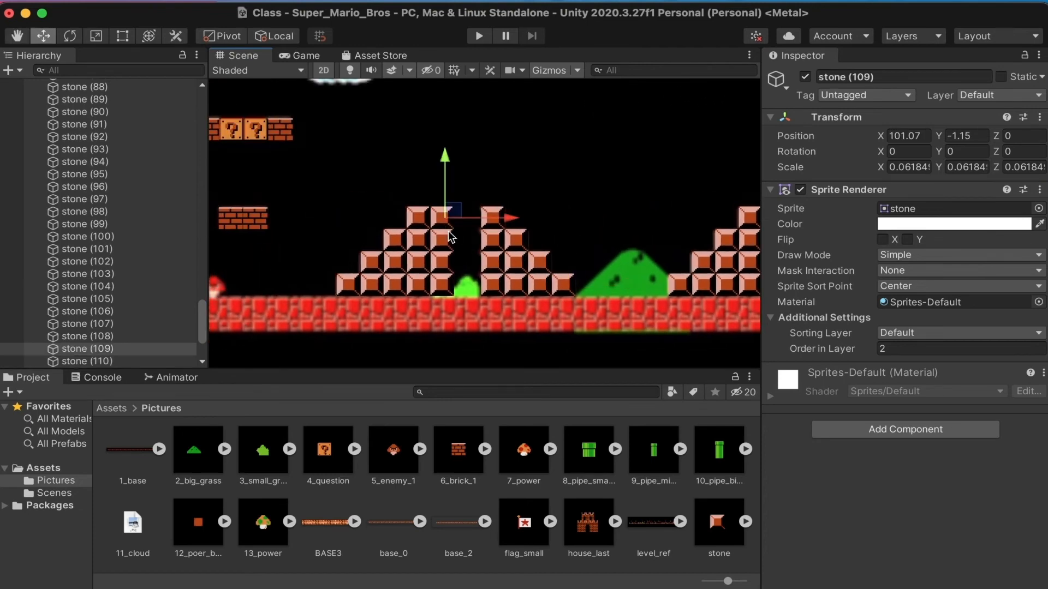
pyautogui.keyDown('shift'); pyautogui.click(446, 243); pyautogui.keyUp('shift')
pyautogui.keyDown('shift'); pyautogui.click(442, 263); pyautogui.keyUp('shift')
pyautogui.keyDown('shift'); pyautogui.click(442, 284); pyautogui.keyUp('shift')
pyautogui.rightClick(156, 286)
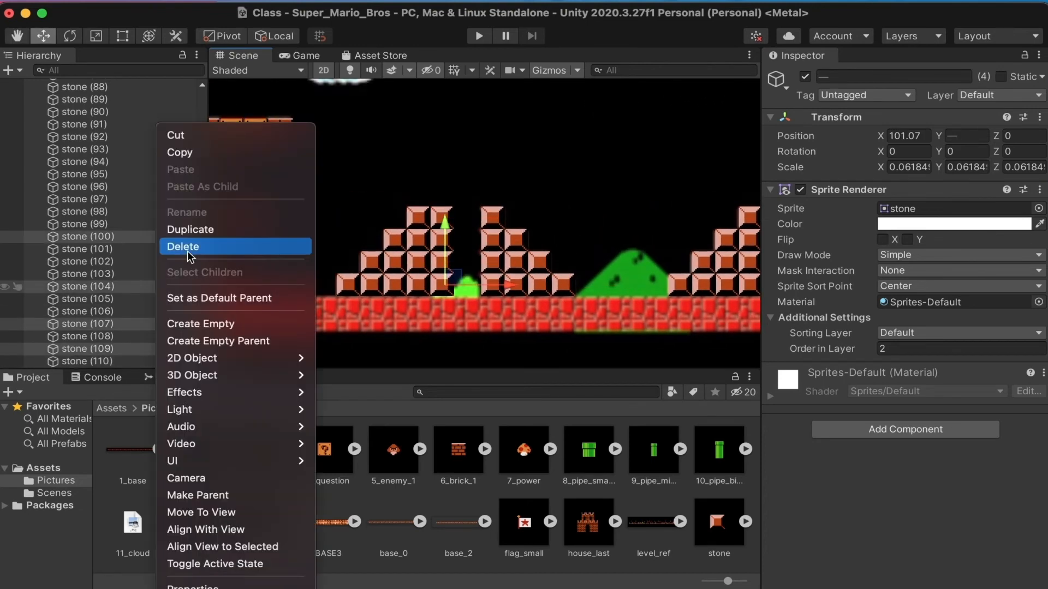
pyautogui.click(187, 244)
# Delete the upper seven stones of the large wall's column beside the pipe and the upper six of the second column.
pyautogui.scroll(-8, 487, 268)
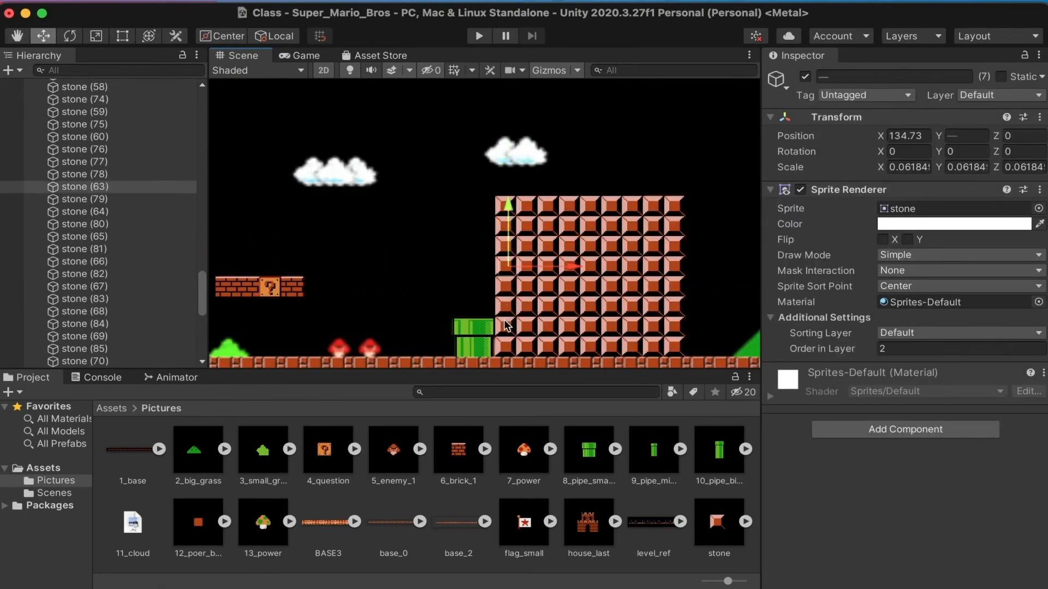
pyautogui.rightClick(169, 193)
pyautogui.click(198, 245)
pyautogui.click(529, 209)
pyautogui.keyDown('shift'); pyautogui.click(528, 226); pyautogui.keyUp('shift')
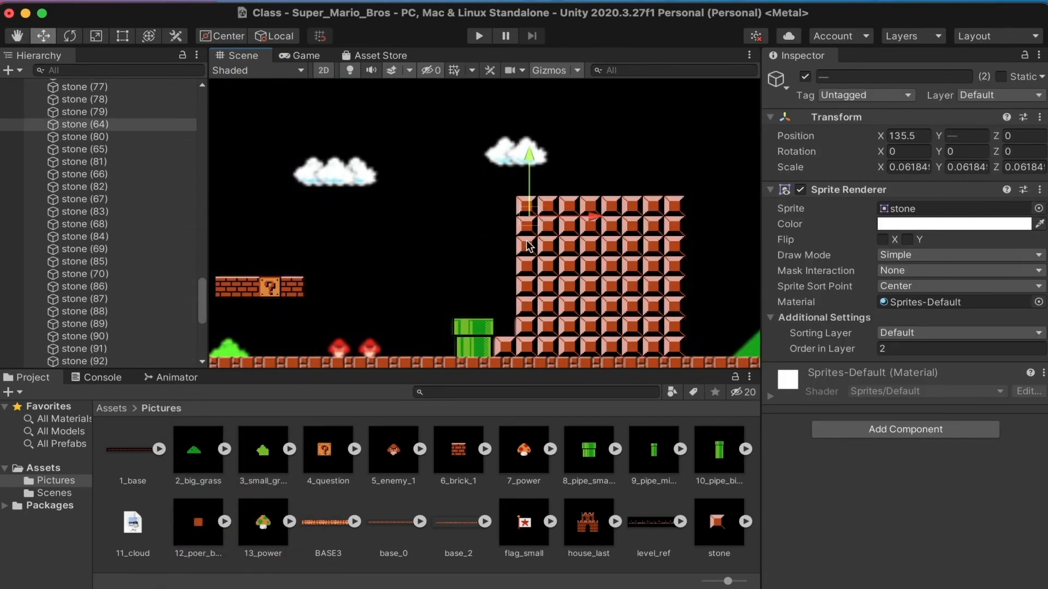
pyautogui.rightClick(151, 132)
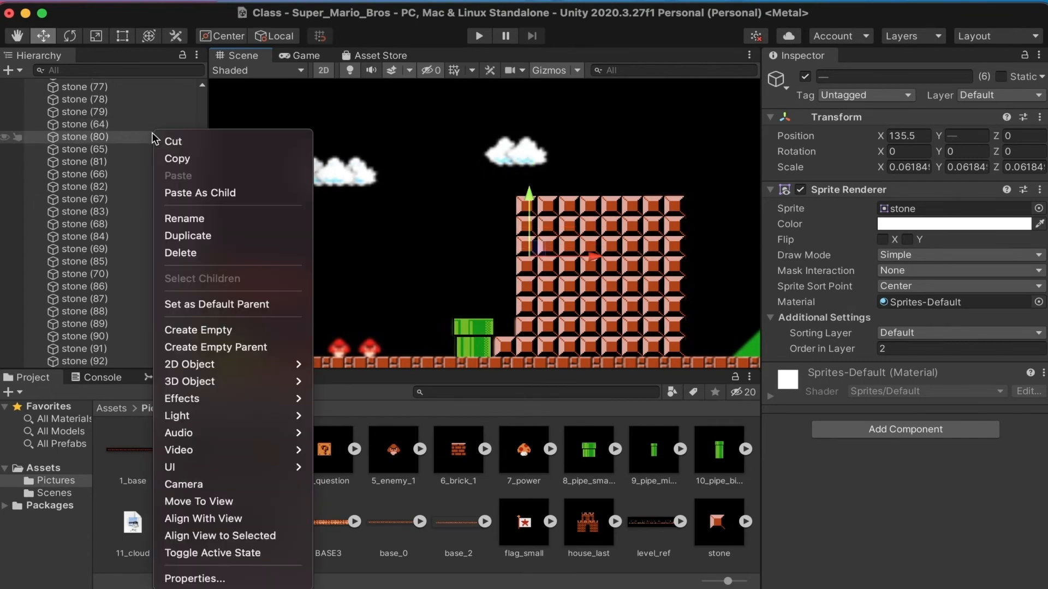
pyautogui.press('Escape')
pyautogui.rightClick(147, 133)
pyautogui.click(178, 244)
# Delete the upper five stones of the wall's third column and the upper four of the fourth column.
pyautogui.click(543, 231)
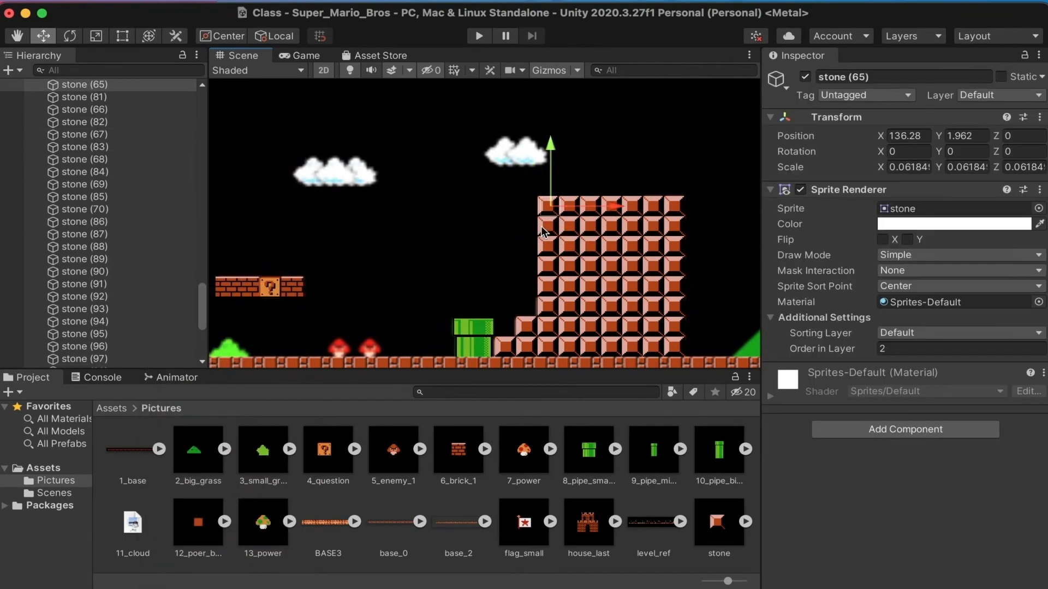
pyautogui.rightClick(157, 100)
pyautogui.click(163, 207)
pyautogui.click(567, 225)
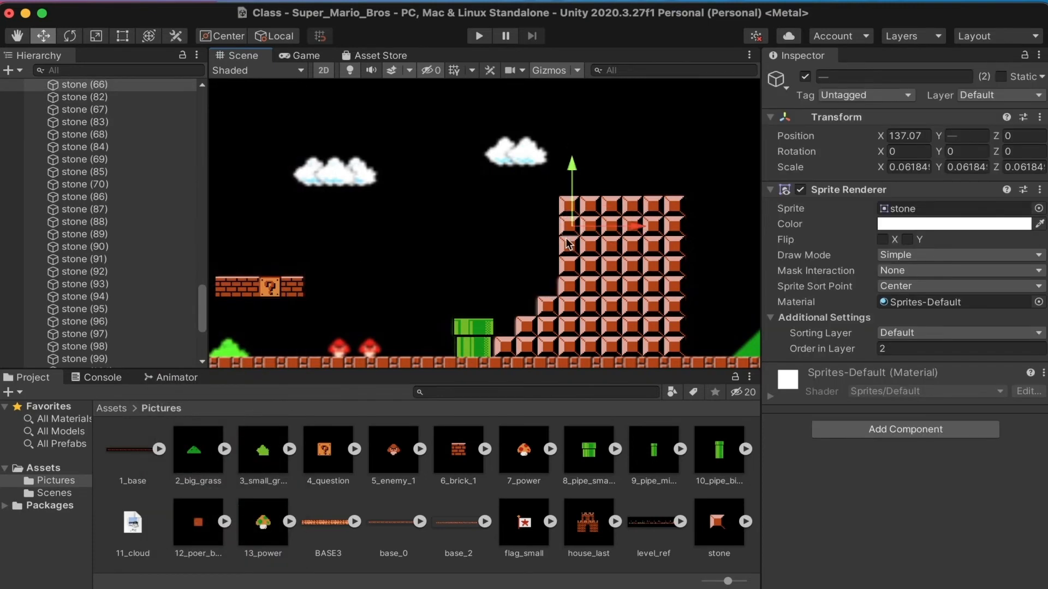
pyautogui.click(564, 206)
pyautogui.keyDown('shift'); pyautogui.click(568, 226); pyautogui.keyUp('shift')
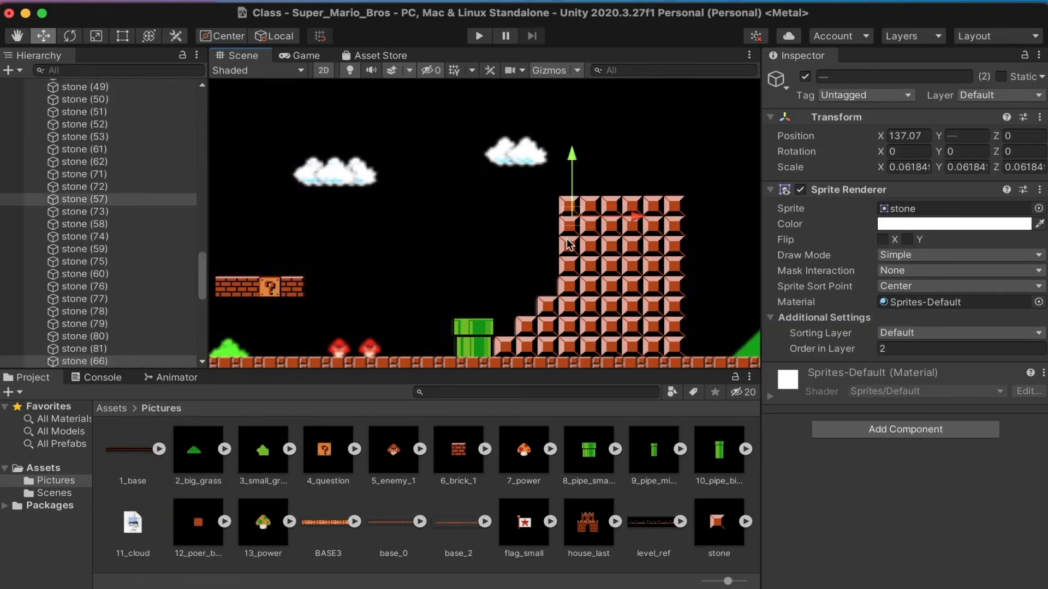
pyautogui.rightClick(158, 139)
pyautogui.click(164, 247)
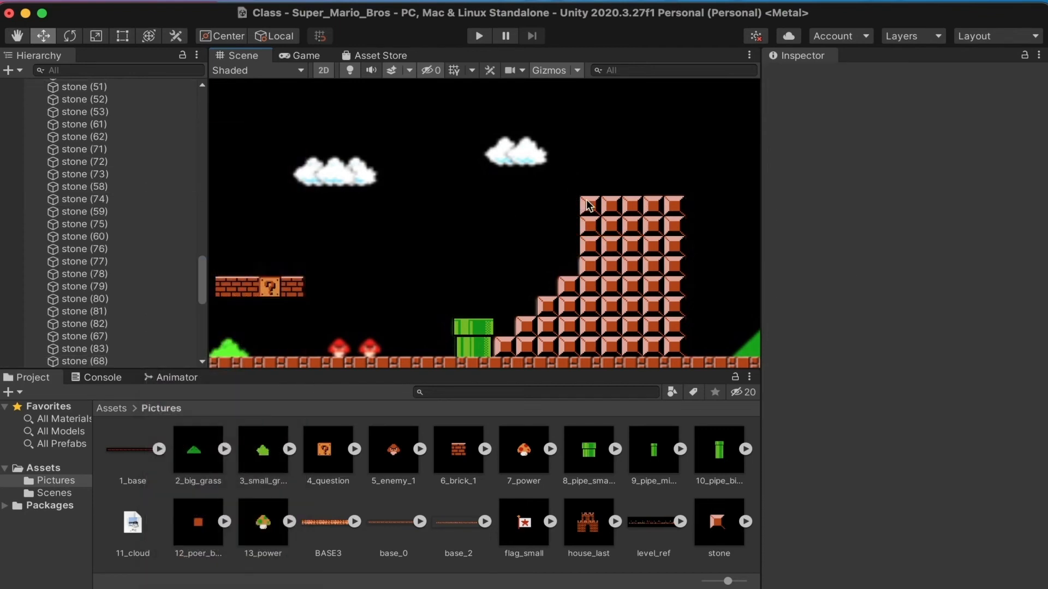
# Delete the upper three stones of the wall's fifth column, the upper two of the sixth and the top stone of the seventh.
pyautogui.click(590, 206)
pyautogui.keyDown('shift'); pyautogui.click(589, 226); pyautogui.keyUp('shift')
pyautogui.rightClick(178, 195)
pyautogui.click(202, 247)
pyautogui.click(612, 207)
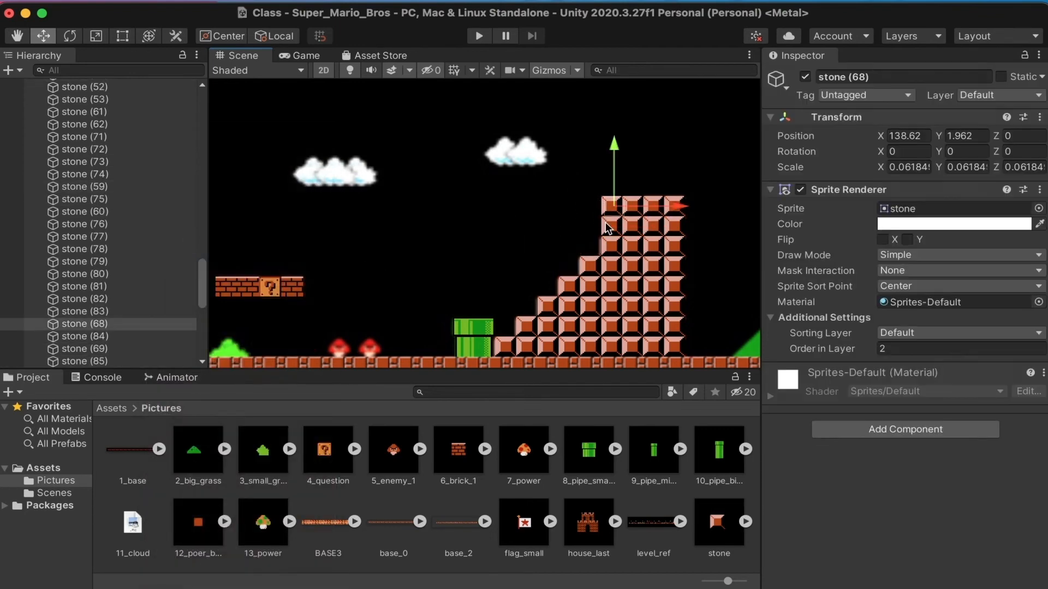
pyautogui.keyDown('shift'); pyautogui.click(611, 226); pyautogui.keyUp('shift')
pyautogui.rightClick(131, 185)
pyautogui.click(166, 246)
pyautogui.click(635, 204)
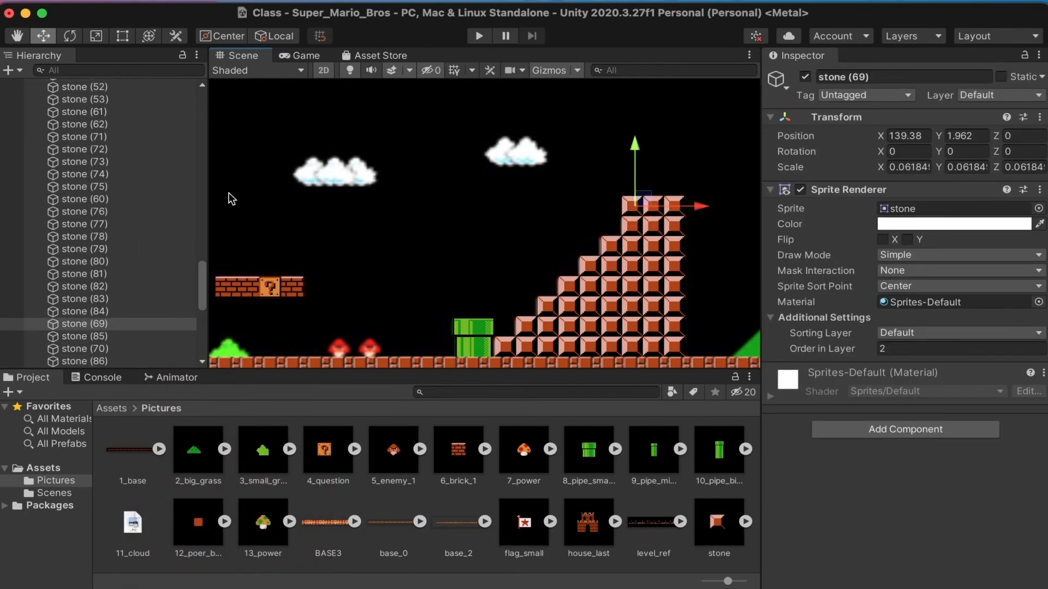
pyautogui.rightClick(142, 323)
pyautogui.click(169, 263)
# Duplicate the three-bush cluster beside the last tall pipe and place the copy over the reference bushes at the start of the third ground section.
pyautogui.scroll(-10, 579, 232)
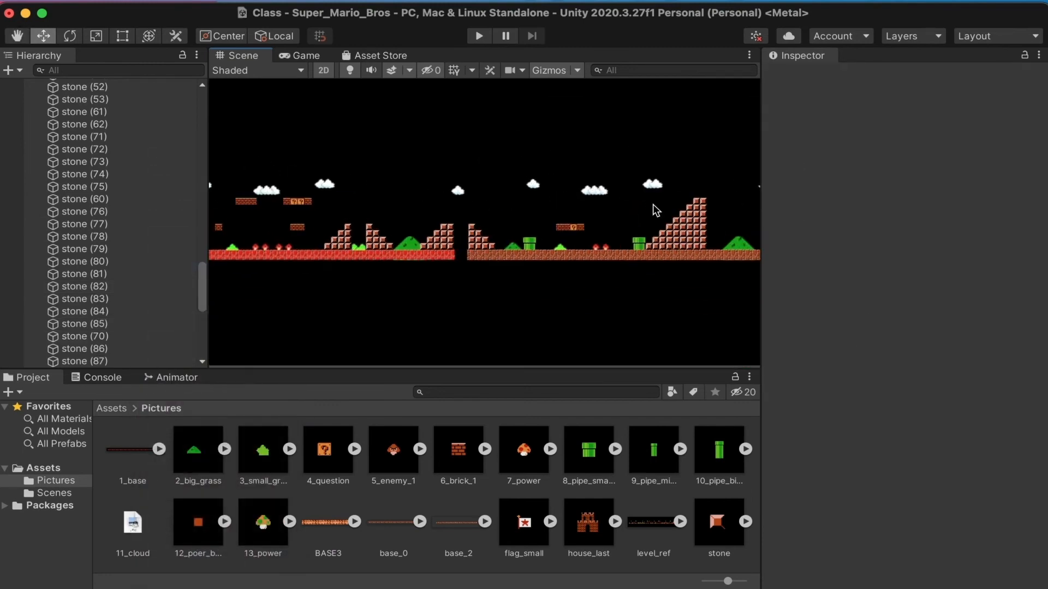
pyautogui.scroll(3, 456, 210)
pyautogui.moveTo(423, 238); pyautogui.dragTo(558, 273, button='middle')
pyautogui.moveTo(367, 261); pyautogui.dragTo(511, 256, button='middle')
pyautogui.scroll(12, 452, 265)
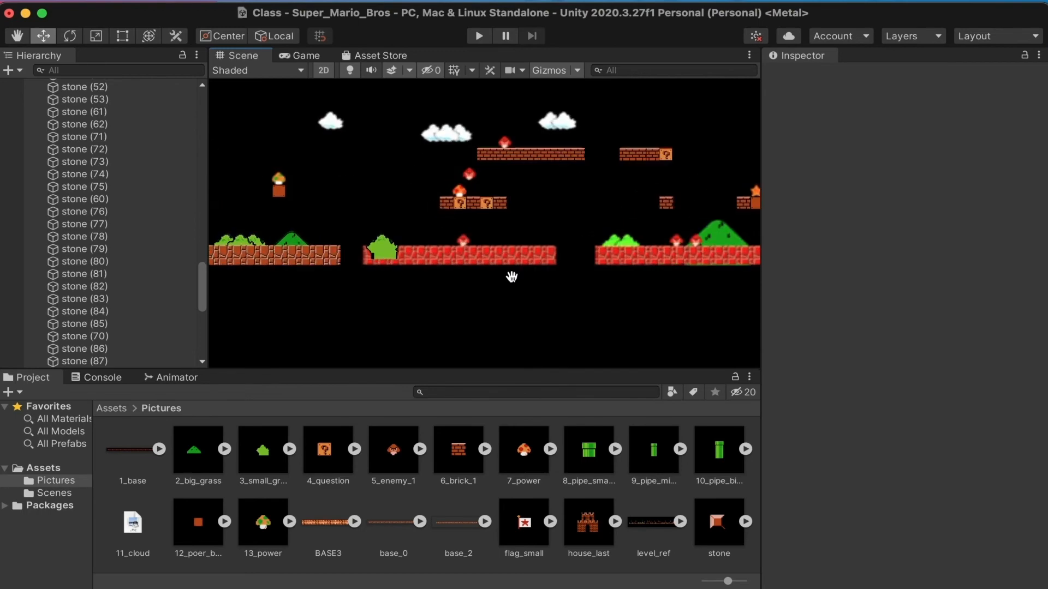
pyautogui.click(427, 275)
pyautogui.keyDown('shift'); pyautogui.click(373, 262); pyautogui.keyUp('shift')
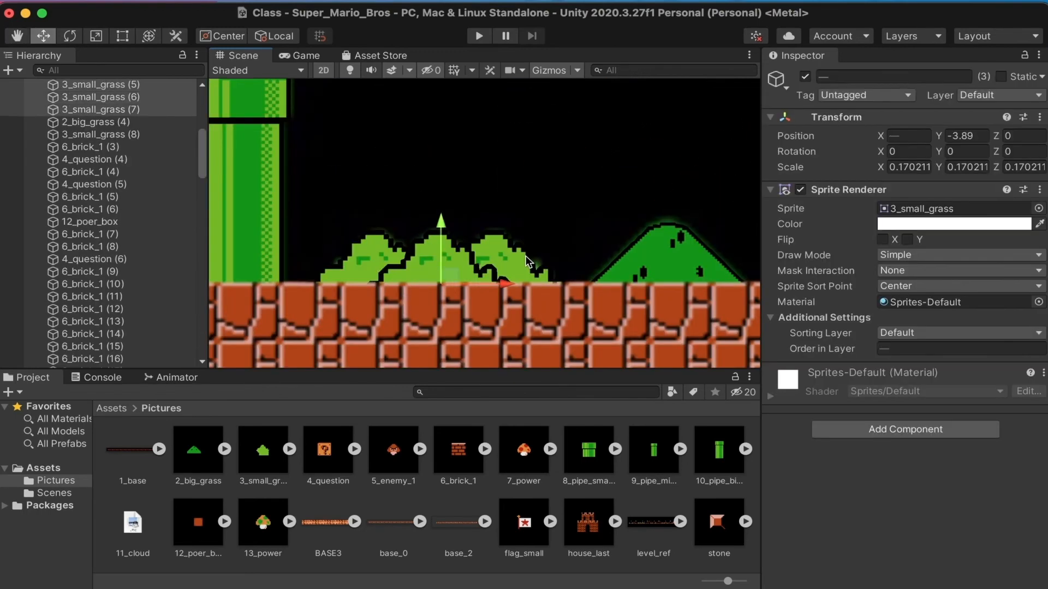
pyautogui.scroll(-6, 529, 262)
pyautogui.moveTo(553, 265); pyautogui.dragTo(289, 266, button='middle')
pyautogui.scroll(1, 435, 269)
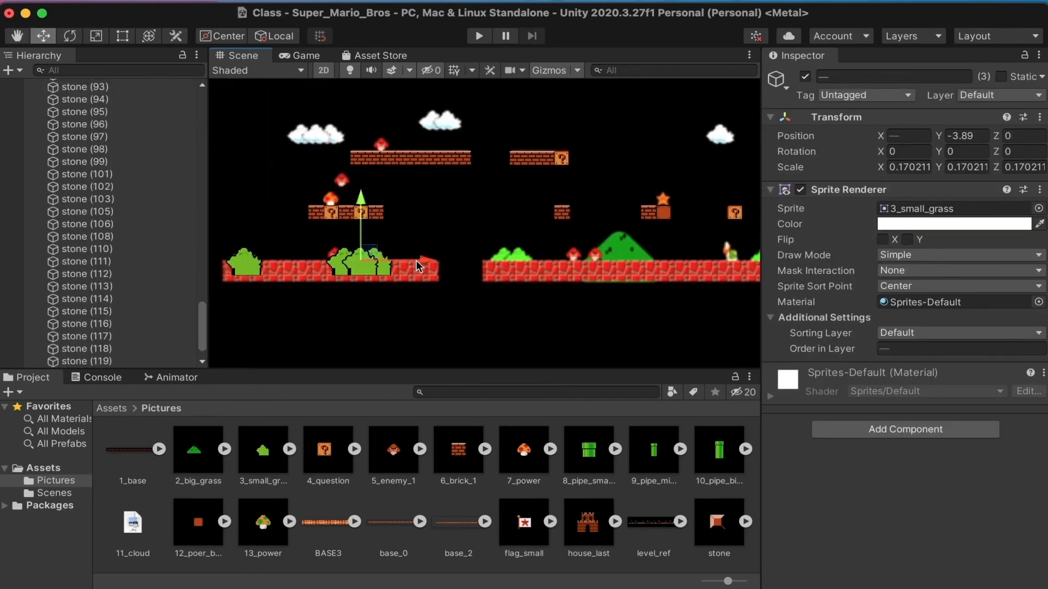
pyautogui.moveTo(418, 265); pyautogui.dragTo(563, 267)
pyautogui.scroll(9, 552, 262)
pyautogui.moveTo(474, 267); pyautogui.dragTo(522, 266)
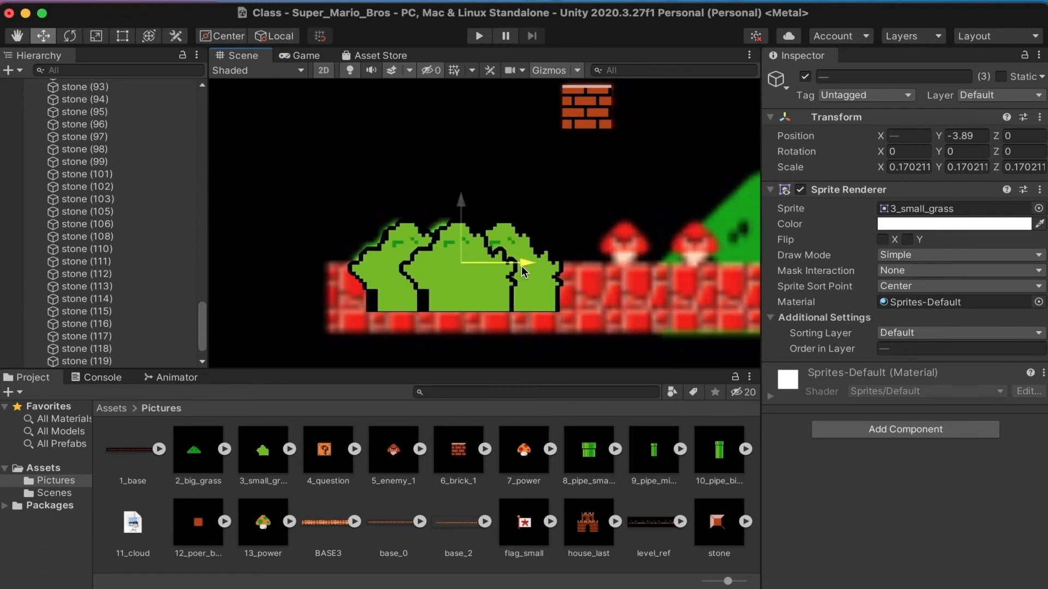
# Delete the third bush, at X 65.39, from the copied cluster.
pyautogui.click(522, 267)
pyautogui.click(534, 266)
pyautogui.rightClick(186, 363)
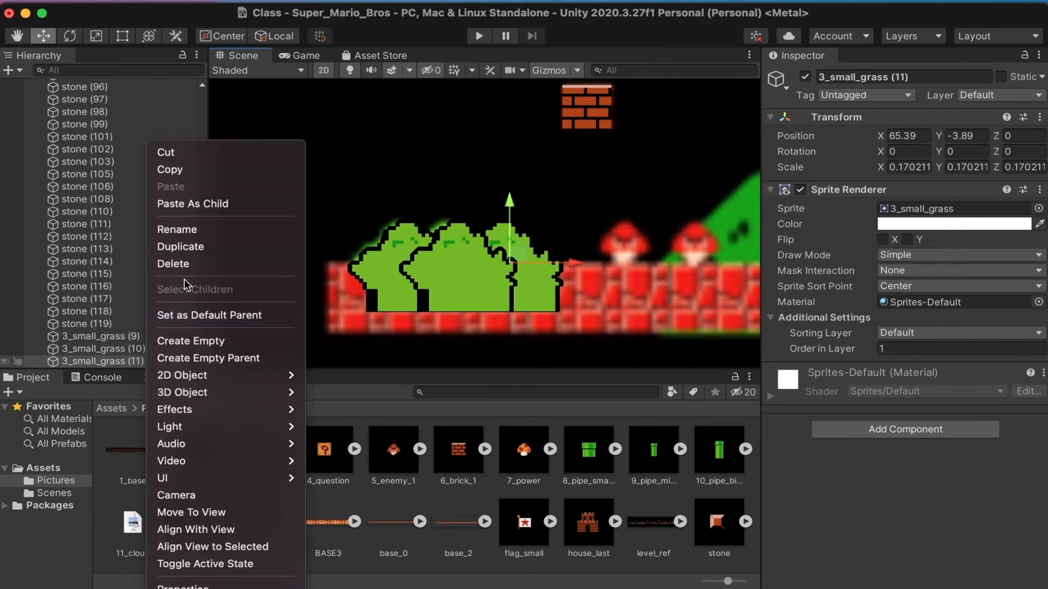
pyautogui.click(238, 268)
# Duplicate the three-bush cluster beside the last tall pipe again.
pyautogui.scroll(-10, 456, 272)
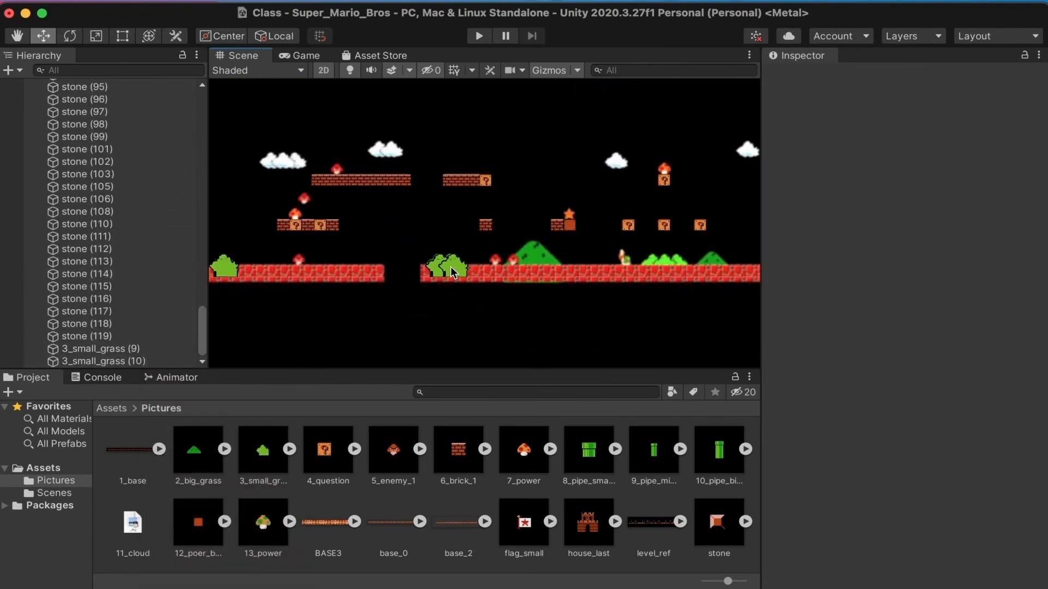
pyautogui.scroll(5, 456, 272)
pyautogui.moveTo(510, 260); pyautogui.dragTo(745, 252, button='middle')
pyautogui.scroll(-4, 358, 251)
pyautogui.scroll(3, 338, 245)
pyautogui.moveTo(331, 240); pyautogui.dragTo(491, 251, button='middle')
pyautogui.scroll(5, 494, 247)
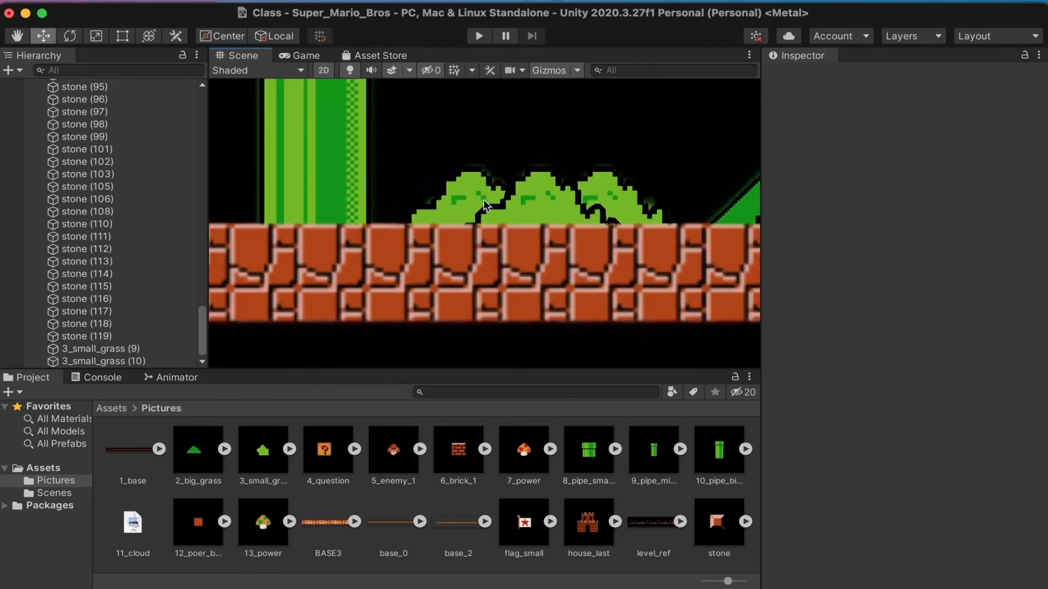
pyautogui.click(479, 195)
pyautogui.click(540, 196)
pyautogui.keyDown('shift'); pyautogui.click(483, 195); pyautogui.keyUp('shift')
pyautogui.keyDown('shift'); pyautogui.click(626, 197); pyautogui.keyUp('shift')
pyautogui.press('super+d')
# Move the copied three-bush cluster along the ground to the reference bushes below the row of three question blocks.
pyautogui.scroll(-5, 592, 218)
pyautogui.moveTo(592, 219); pyautogui.dragTo(332, 239, button='middle')
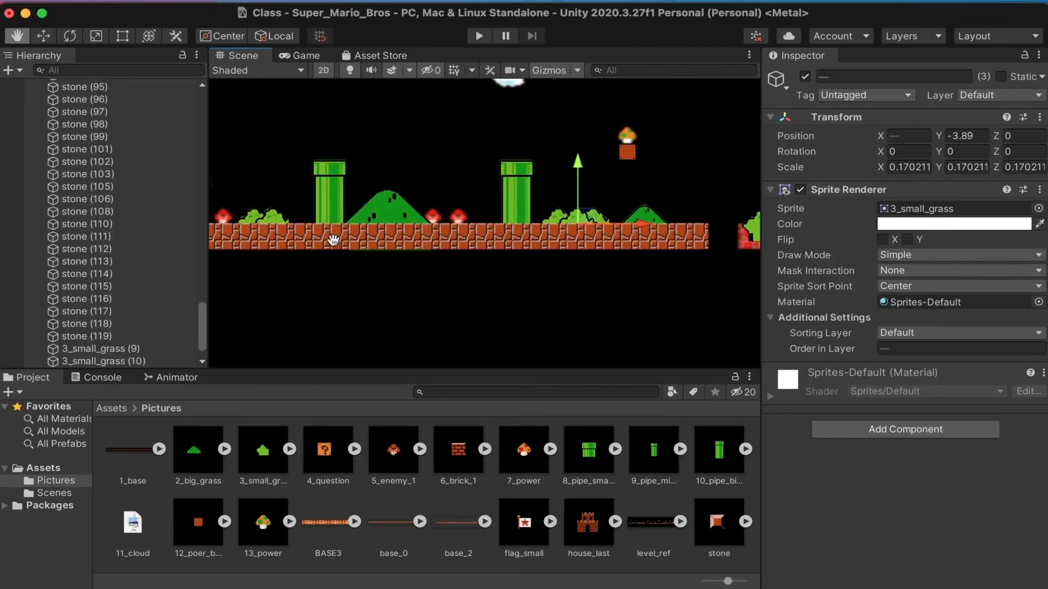
pyautogui.moveTo(389, 238); pyautogui.dragTo(697, 236)
pyautogui.moveTo(697, 236); pyautogui.dragTo(375, 247, button='middle')
pyautogui.moveTo(369, 245); pyautogui.dragTo(677, 243)
pyautogui.moveTo(673, 242); pyautogui.dragTo(410, 252, button='middle')
pyautogui.moveTo(410, 252); pyautogui.dragTo(578, 258)
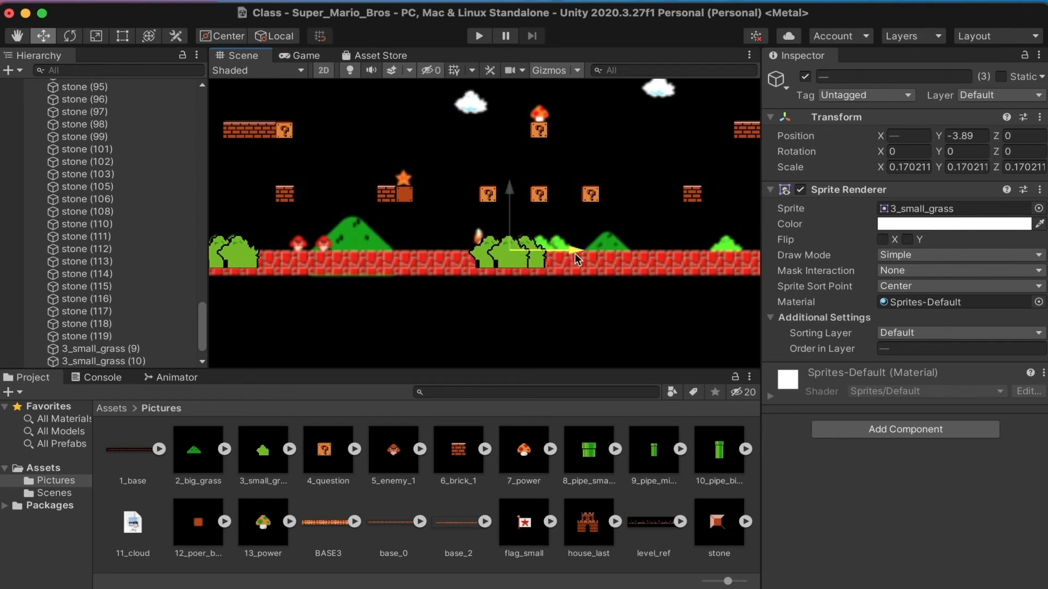
# Duplicate one bush of the two-bush cluster and place the copy over the single reference bush before the four mushroom enemies.
pyautogui.click(239, 256)
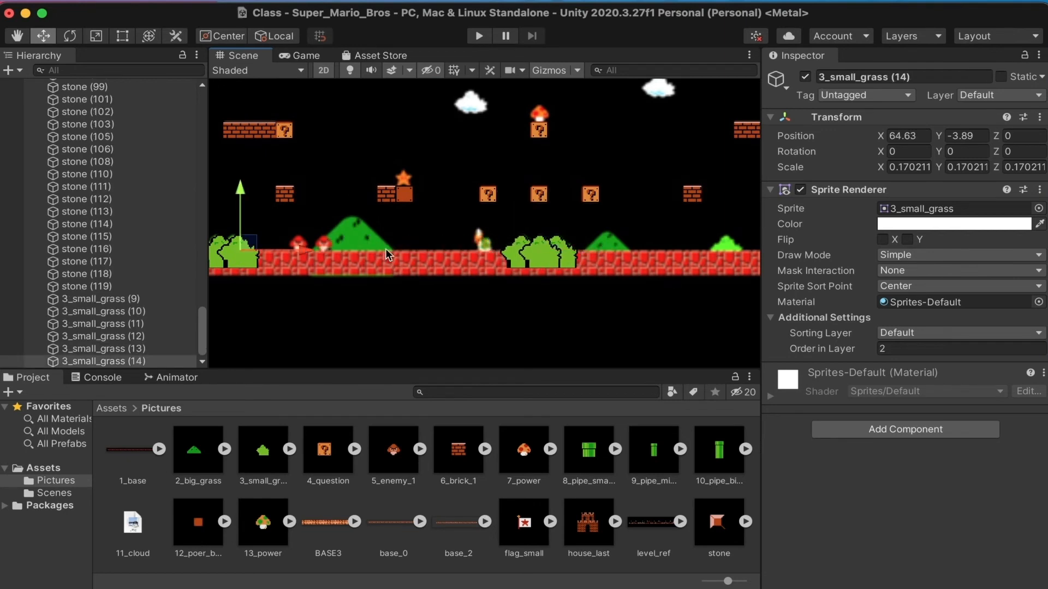
pyautogui.scroll(-4, 747, 269)
pyautogui.moveTo(660, 267); pyautogui.dragTo(393, 263, button='middle')
pyautogui.scroll(3, 361, 270)
# Duplicate two bushes of the three-bush cluster, move the copies between the first two staircases and set their order in layer to 1.
pyautogui.click(357, 263)
pyautogui.keyDown('shift'); pyautogui.click(334, 262); pyautogui.keyUp('shift')
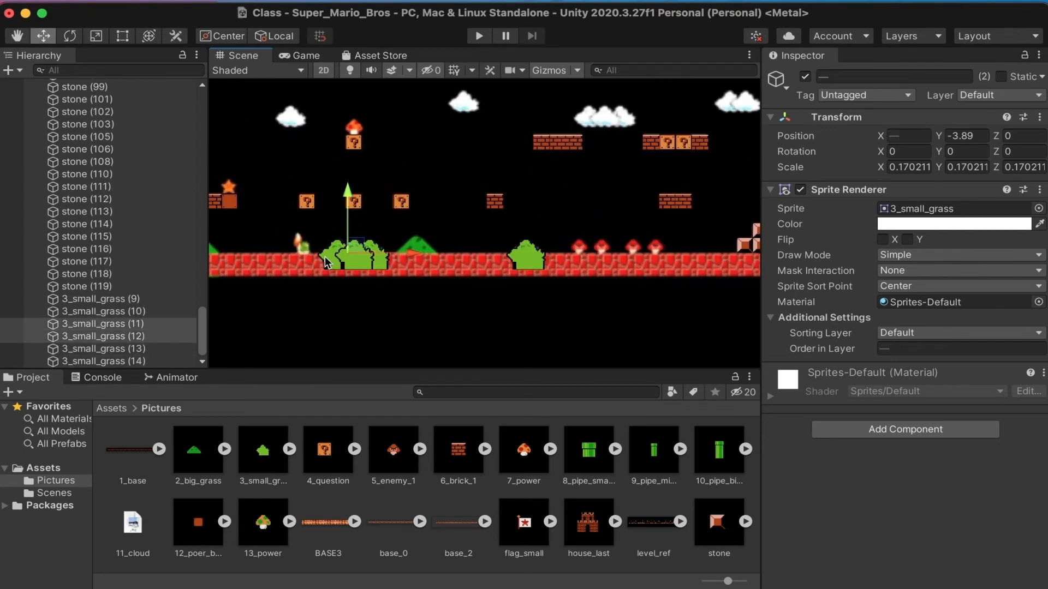
pyautogui.press('super+d')
pyautogui.moveTo(404, 253); pyautogui.dragTo(758, 263)
pyautogui.moveTo(756, 268); pyautogui.dragTo(440, 278, button='middle')
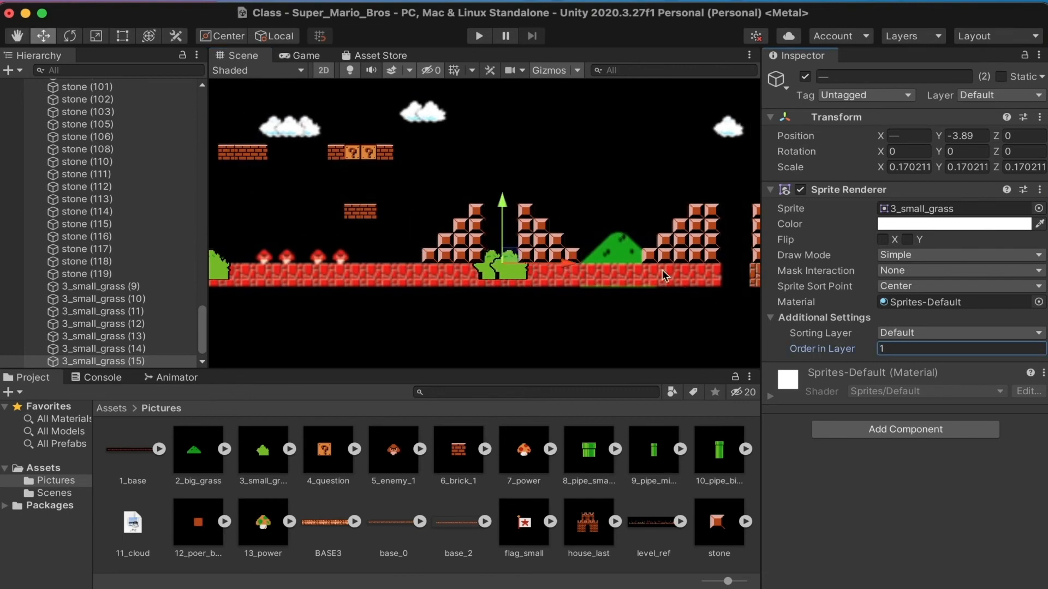
pyautogui.scroll(3, 573, 266)
# Duplicate the large and small hills around the last tall pipe and place the small copy over the reference hill beside the three-bush cluster.
pyautogui.scroll(-8, 486, 260)
pyautogui.scroll(5, 251, 259)
pyautogui.moveTo(251, 258); pyautogui.dragTo(685, 250, button='middle')
pyautogui.click(428, 246)
pyautogui.moveTo(433, 250); pyautogui.dragTo(759, 252, button='middle')
pyautogui.click(415, 245)
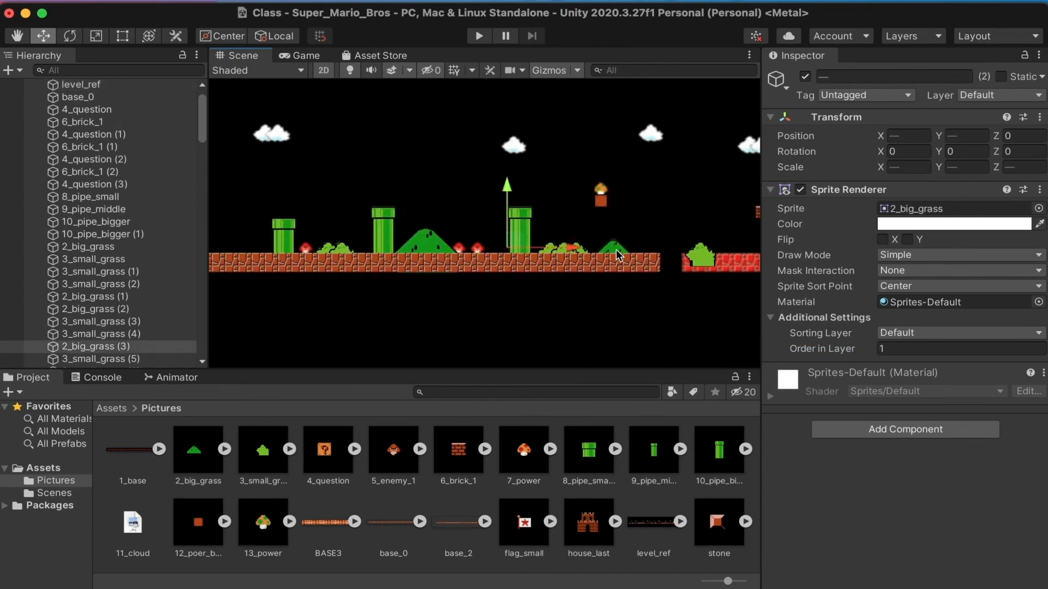
pyautogui.scroll(-5, 507, 320)
pyautogui.scroll(8, 490, 295)
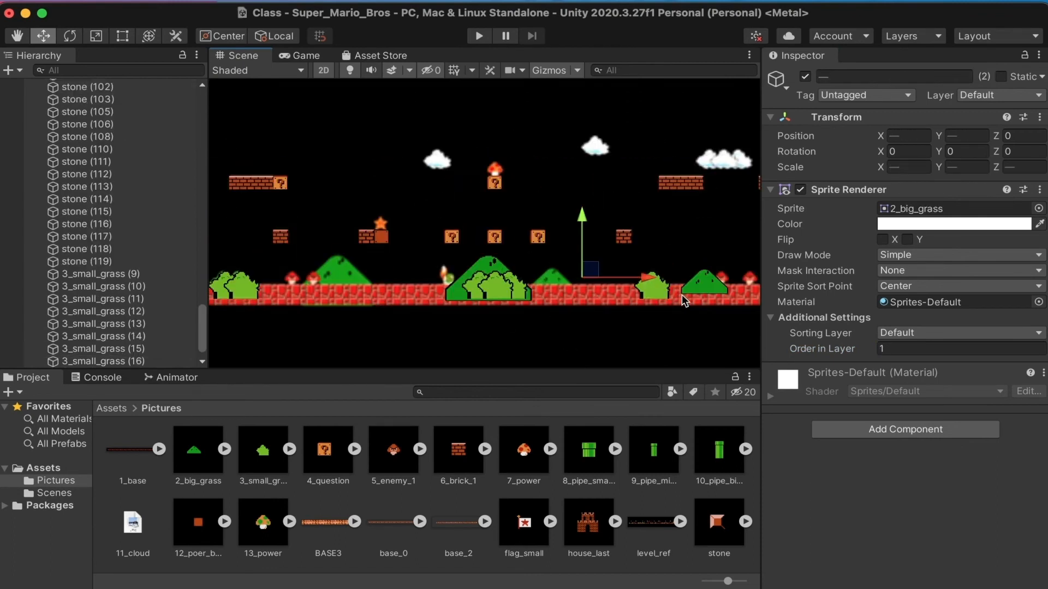
pyautogui.click(557, 307)
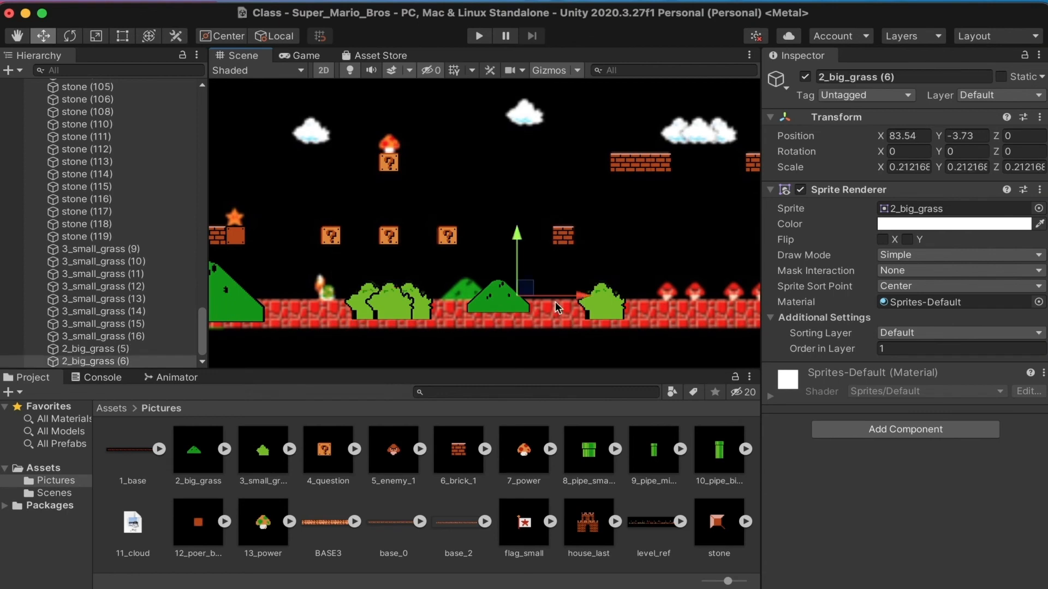
# Move the large hill copy between the descending and second ascending staircases, at about X 108.46, Y -3.26, and scale it to about 0.338.
pyautogui.click(244, 317)
pyautogui.moveTo(289, 295); pyautogui.dragTo(688, 298)
pyautogui.scroll(-3, 677, 299)
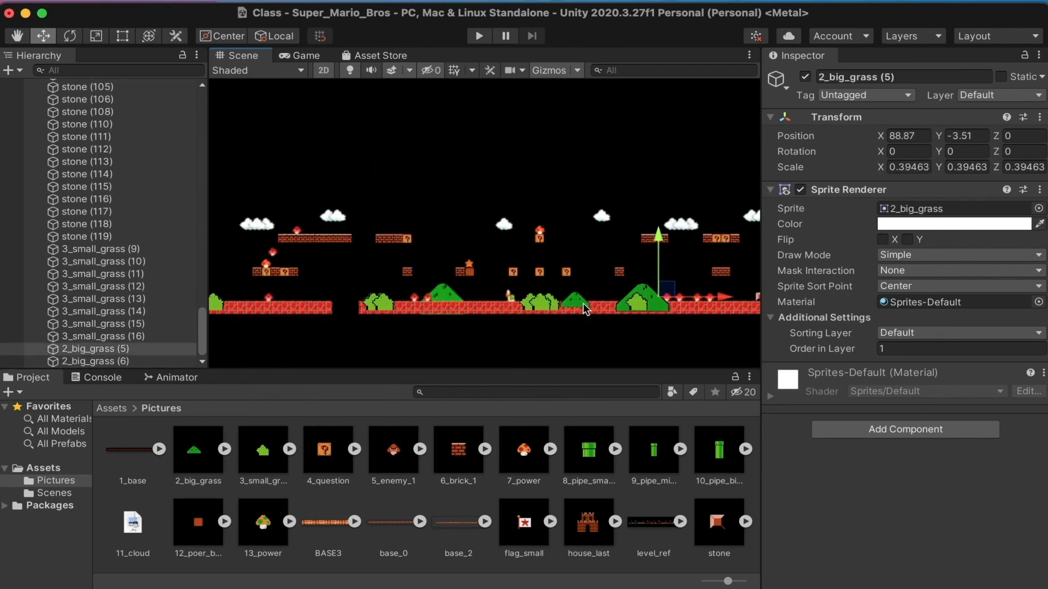
pyautogui.moveTo(582, 304); pyautogui.dragTo(454, 309, button='middle')
pyautogui.scroll(2, 448, 314)
pyautogui.moveTo(516, 267); pyautogui.dragTo(759, 268)
pyautogui.moveTo(735, 291); pyautogui.dragTo(518, 295, button='middle')
pyautogui.scroll(3, 514, 294)
pyautogui.press('r')
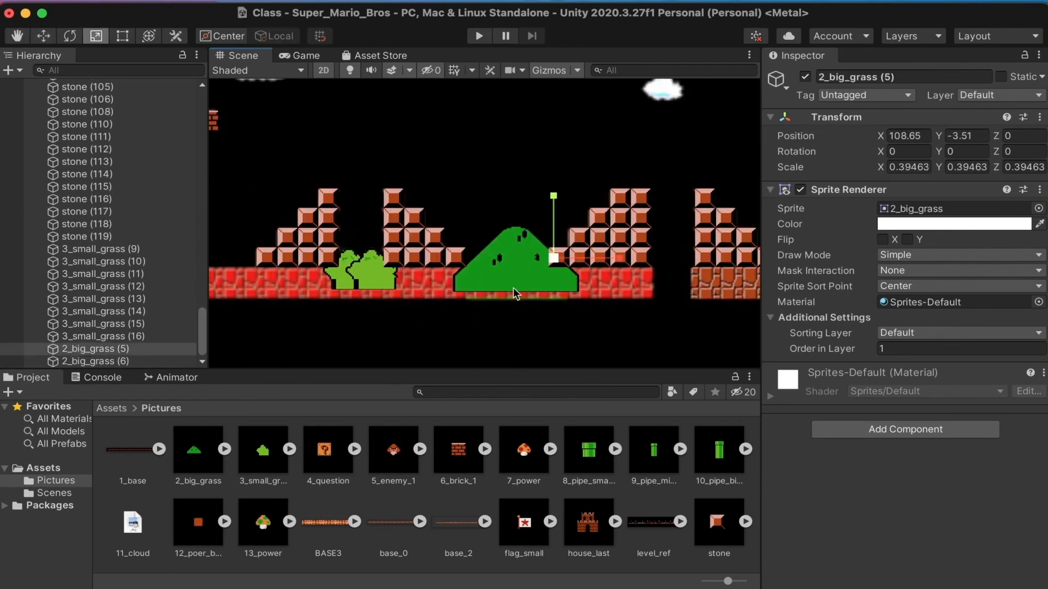
pyautogui.scroll(-4, 549, 250)
# Duplicate the large hill and move the copy past the next descending staircase, near the small pipe.
pyautogui.moveTo(549, 251); pyautogui.dragTo(408, 281, button='middle')
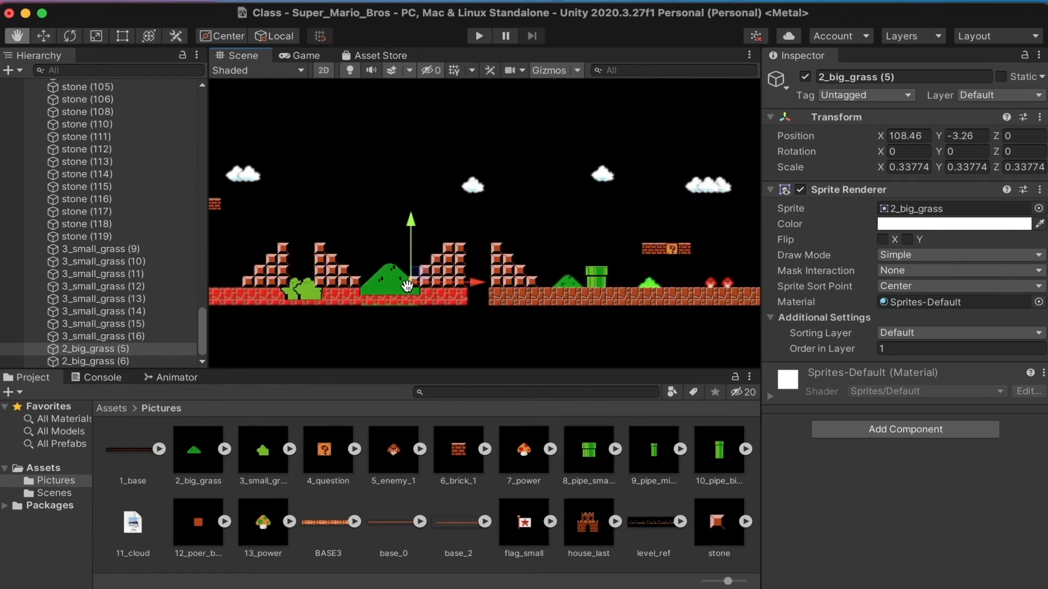
pyautogui.press('super+d')
pyautogui.moveTo(411, 278); pyautogui.dragTo(561, 275)
pyautogui.scroll(4, 549, 281)
pyautogui.click(548, 283)
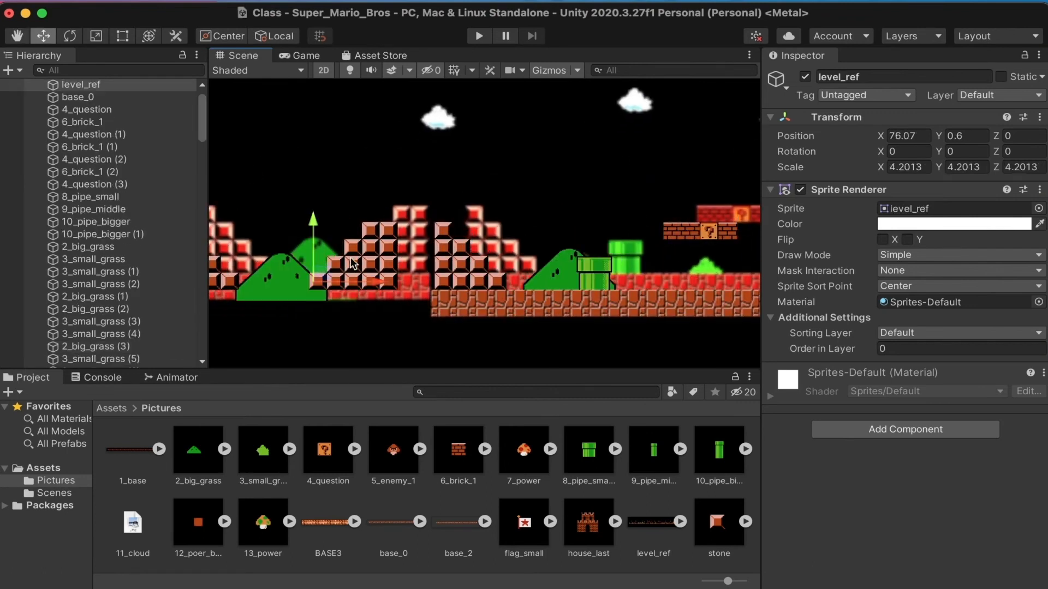
pyautogui.click(520, 292)
pyautogui.moveTo(371, 287); pyautogui.dragTo(524, 284)
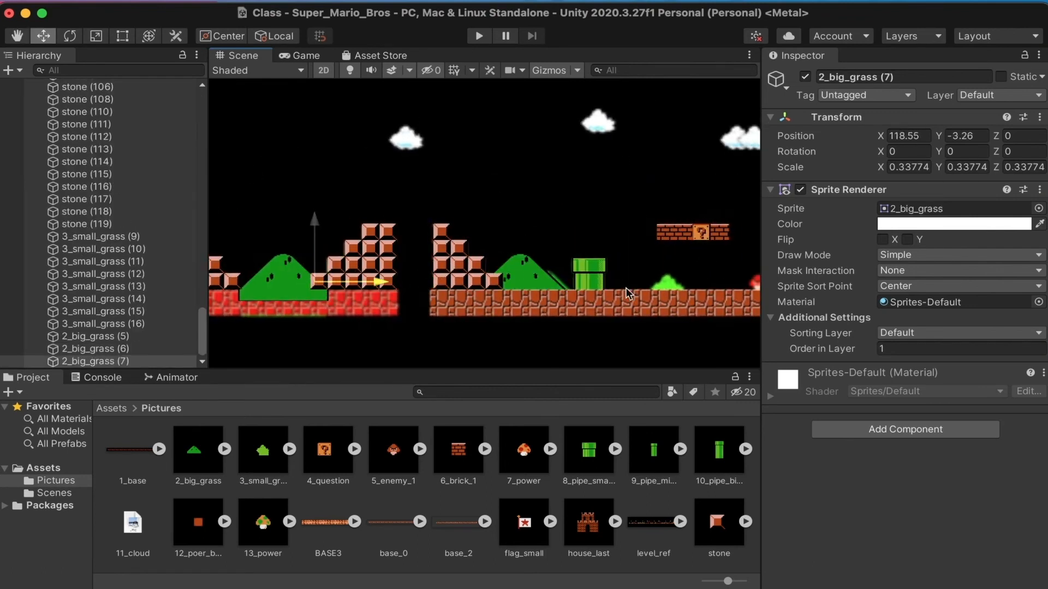
pyautogui.moveTo(626, 288); pyautogui.dragTo(628, 290)
# Scale the copied hill to about 0.222 and position it beside the small pipe at about X 119.72, Y -3.77.
pyautogui.press('r')
pyautogui.moveTo(316, 282); pyautogui.dragTo(295, 286)
pyautogui.press('w')
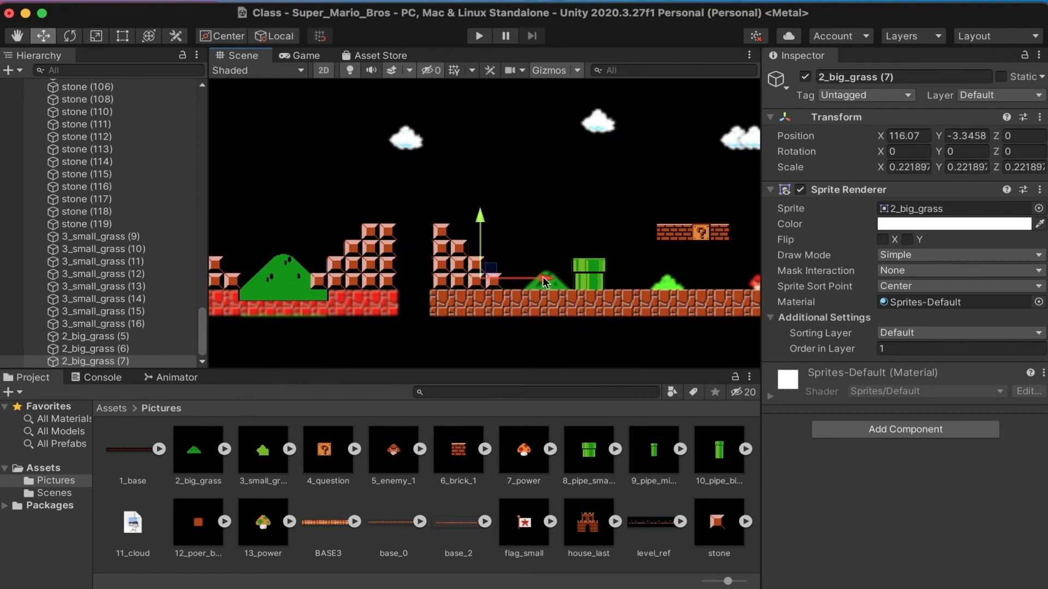
pyautogui.scroll(5, 596, 291)
pyautogui.moveTo(549, 221); pyautogui.dragTo(551, 234)
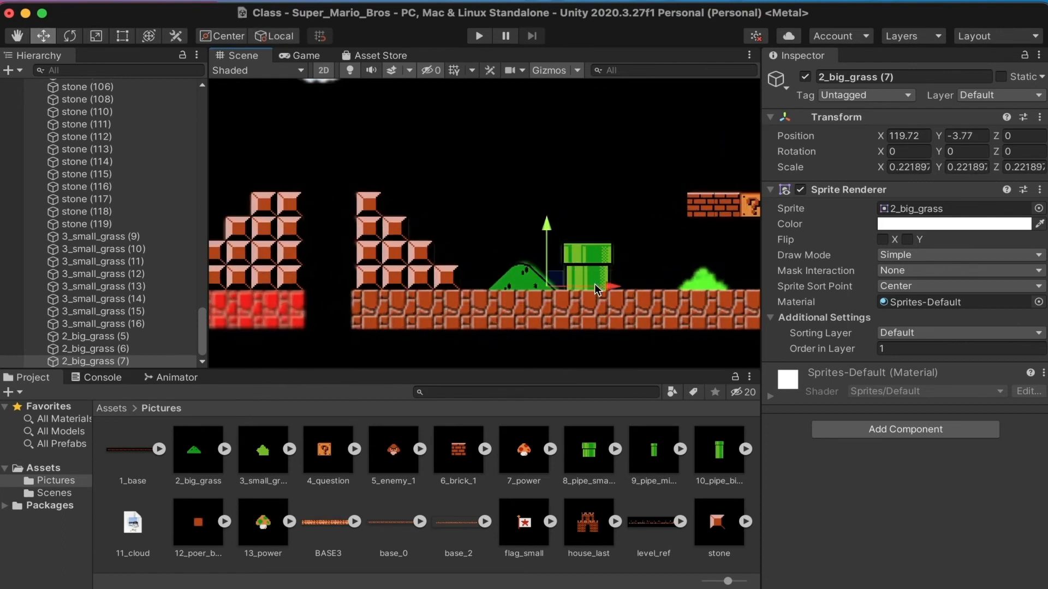
# Duplicate a bush between the first staircases and move the copy to the reference bush past the small pipe, at about X 124.59.
pyautogui.scroll(-3, 420, 303)
pyautogui.moveTo(420, 303); pyautogui.dragTo(617, 296, button='middle')
pyautogui.click(231, 289)
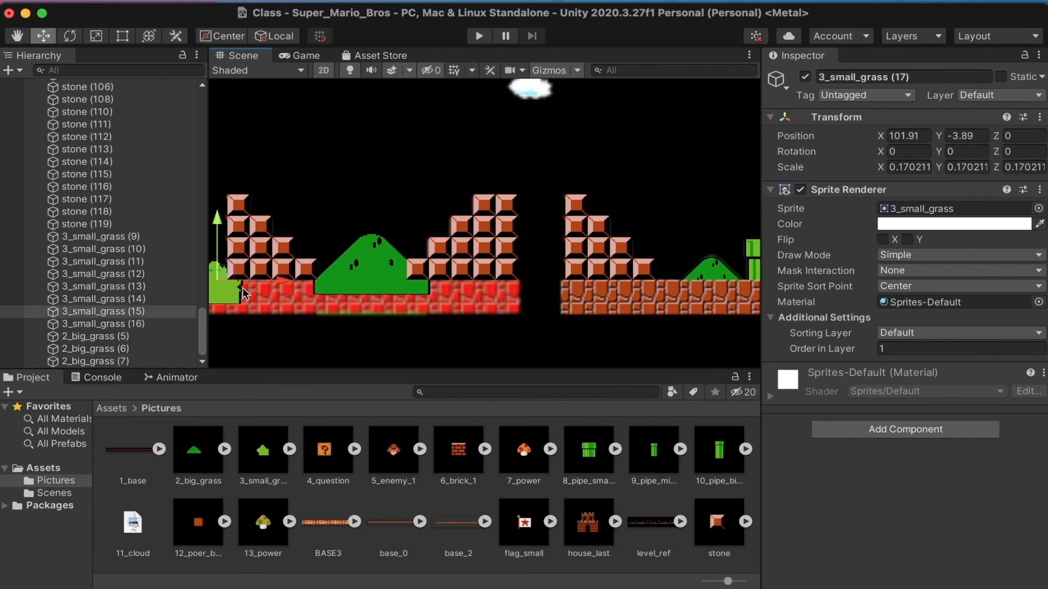
pyautogui.press('super+d')
pyautogui.moveTo(279, 291); pyautogui.dragTo(610, 291)
pyautogui.moveTo(611, 291); pyautogui.dragTo(344, 296, button='middle')
pyautogui.moveTo(346, 294); pyautogui.dragTo(382, 295)
pyautogui.moveTo(605, 299); pyautogui.dragTo(666, 292)
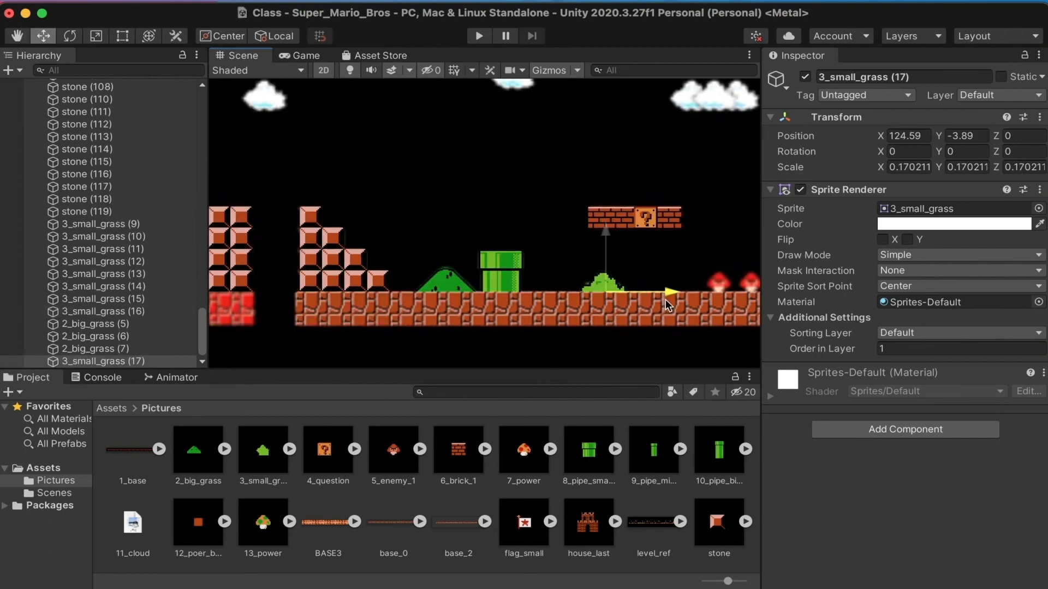
# Duplicate the large hill between the staircases and place the copy over the reference hill after the large staircase.
pyautogui.moveTo(666, 292); pyautogui.dragTo(382, 275, button='middle')
pyautogui.click(583, 257)
pyautogui.scroll(-4, 583, 257)
pyautogui.click(404, 267)
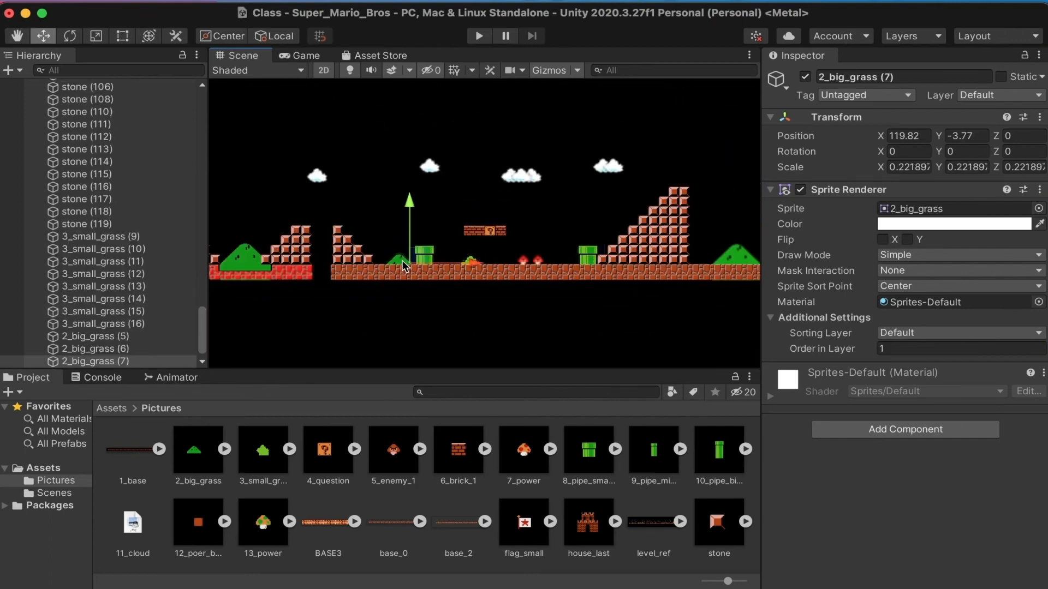
pyautogui.click(235, 273)
pyautogui.moveTo(811, 264); pyautogui.dragTo(815, 265)
pyautogui.moveTo(662, 280); pyautogui.dragTo(408, 285, button='middle')
# Duplicate the large hill again, move the copy beside the castle at the level's end and scale it down.
pyautogui.press('super+d')
pyautogui.moveTo(565, 258); pyautogui.dragTo(664, 270)
pyautogui.press('r')
pyautogui.scroll(5, 655, 270)
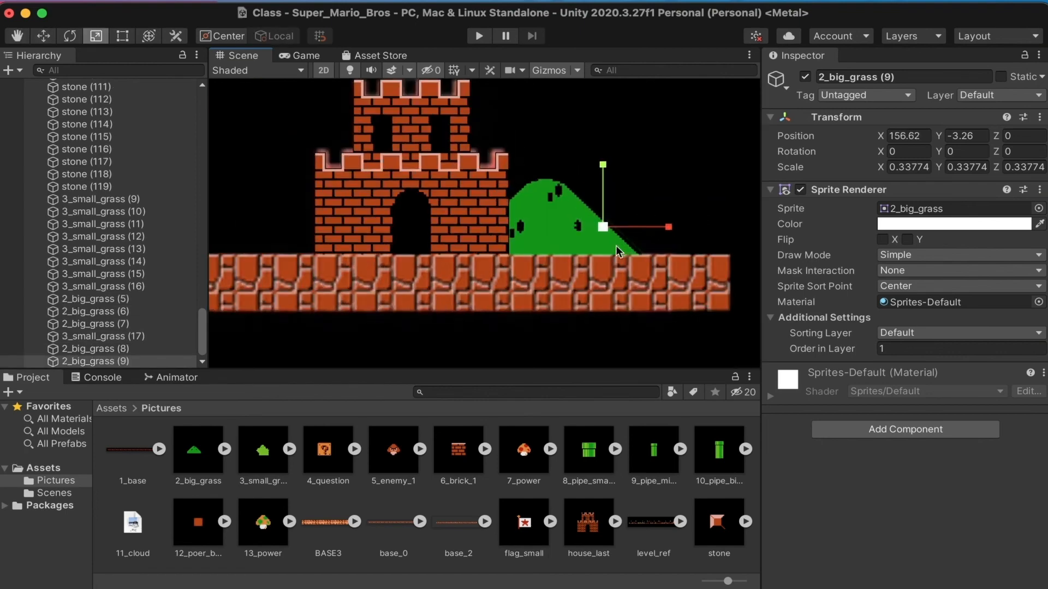
pyautogui.moveTo(603, 226); pyautogui.dragTo(570, 234)
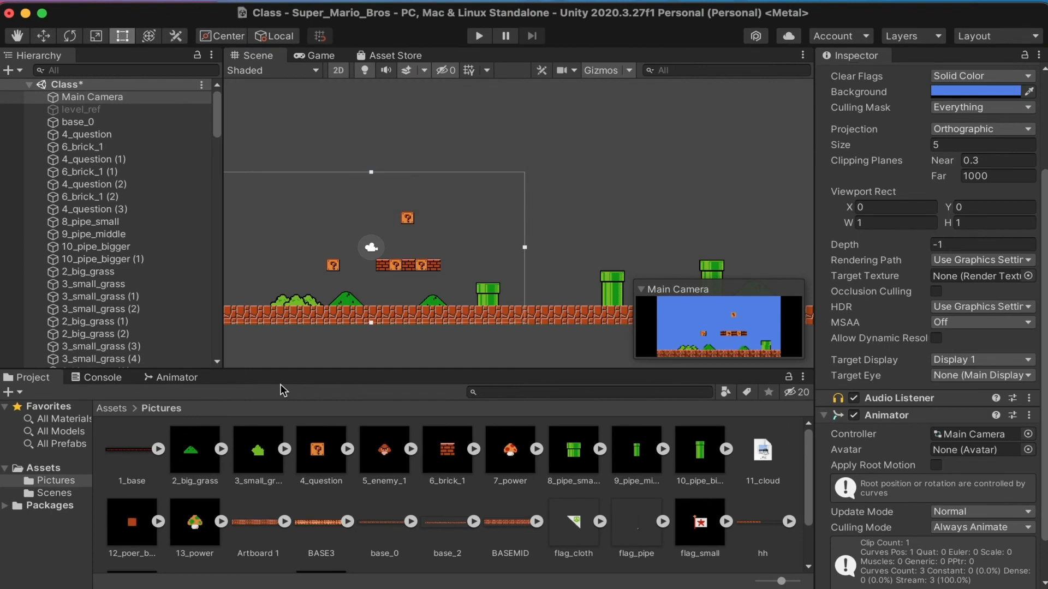
# Run the scene in play mode to preview the finished level.
pyautogui.click(479, 36)
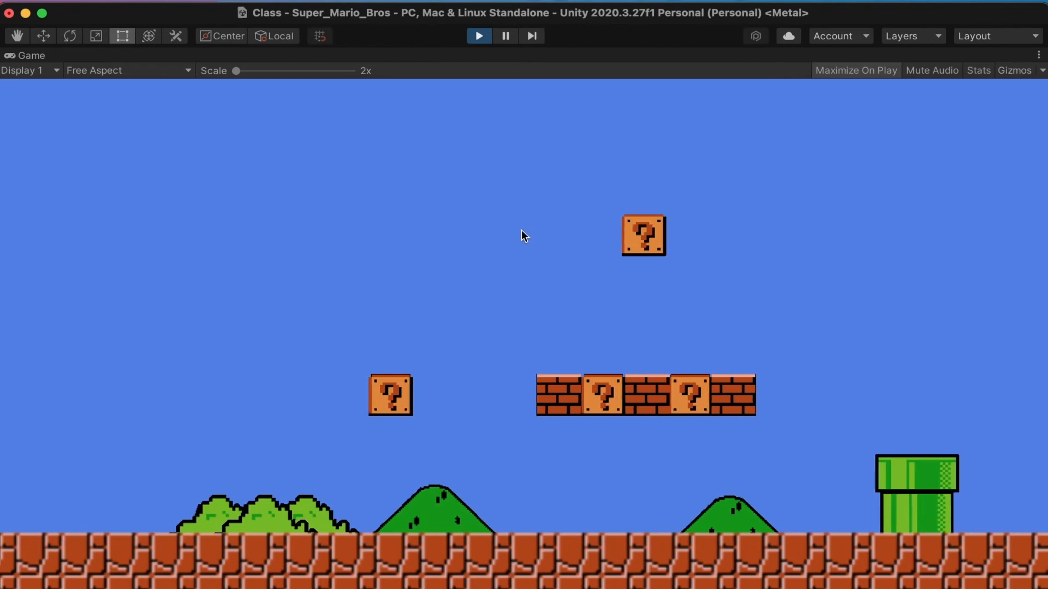